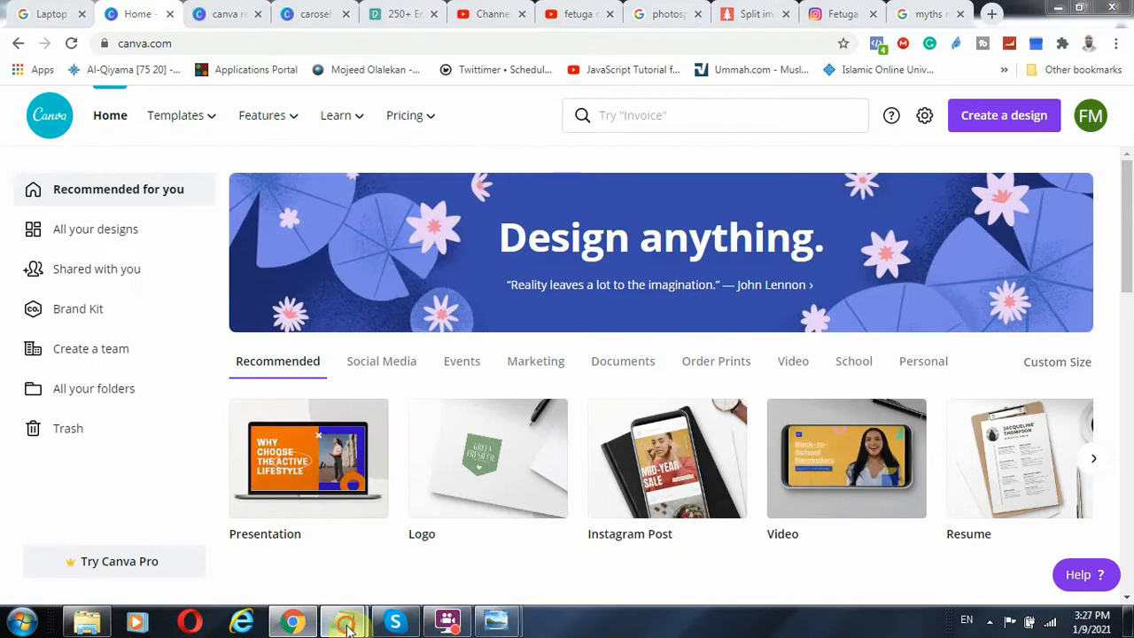
Bring up a blank Notepad document and set its font size to 22
mouse_move(341, 621)
left_click(403, 532)
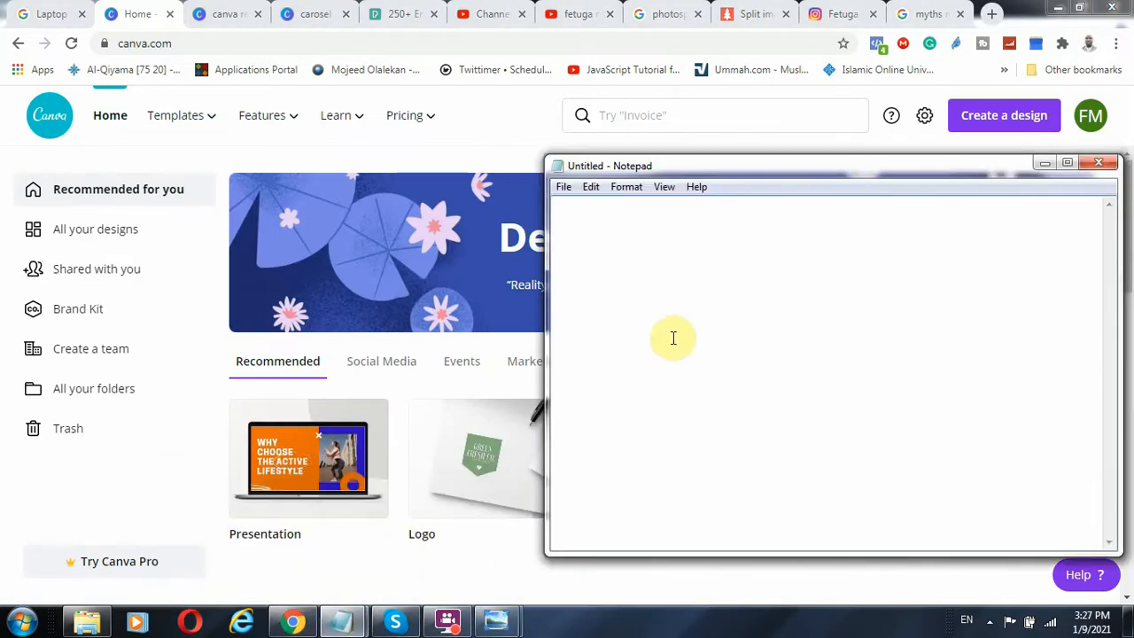
left_click(626, 186)
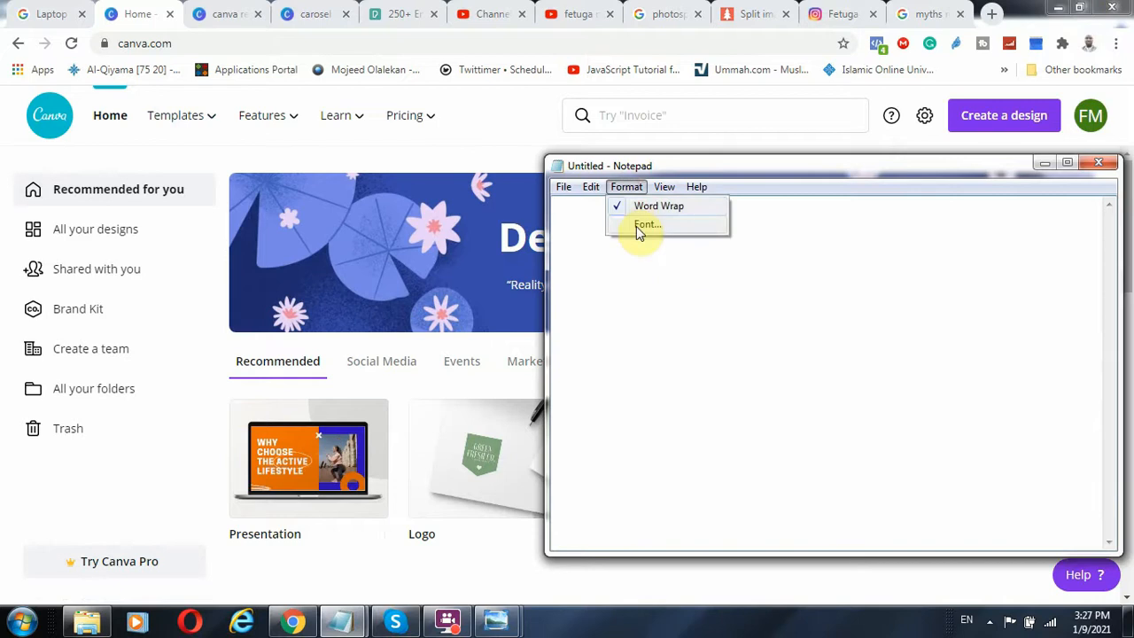
left_click(635, 226)
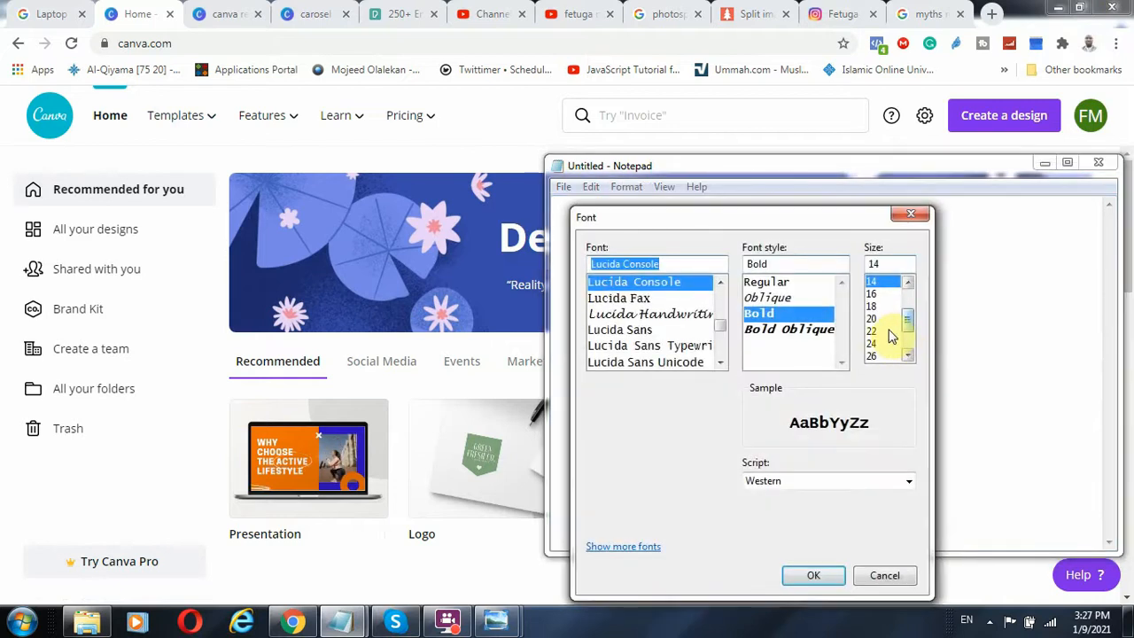
left_click(883, 332)
left_click(811, 575)
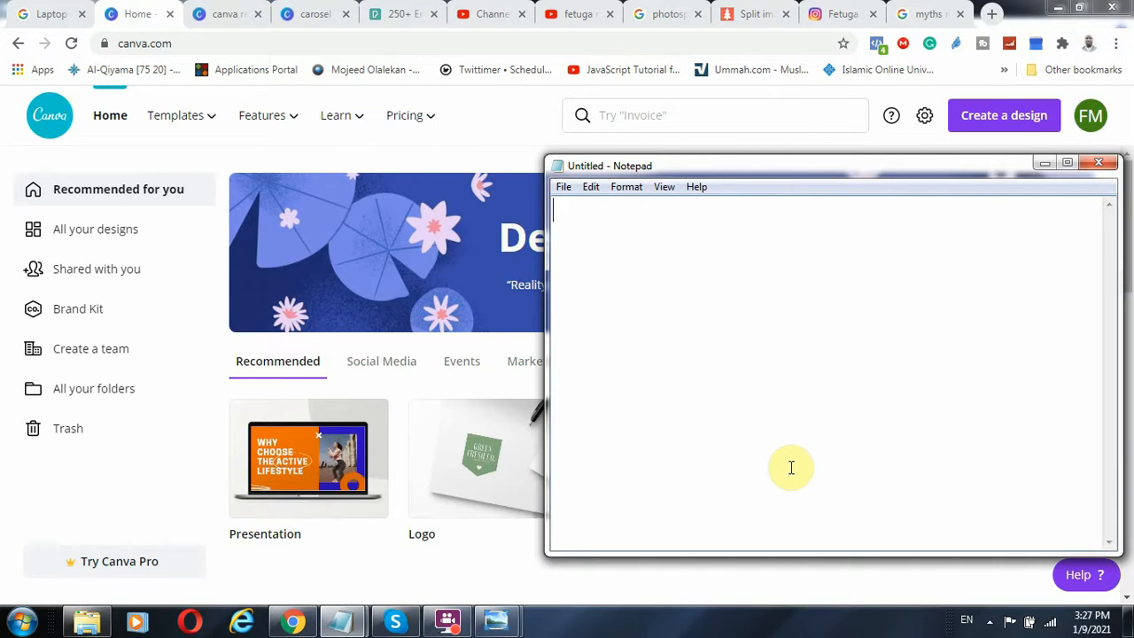
Write the notes "10 Max", "4 images" and "1st and last" on three separate lines
type("10")
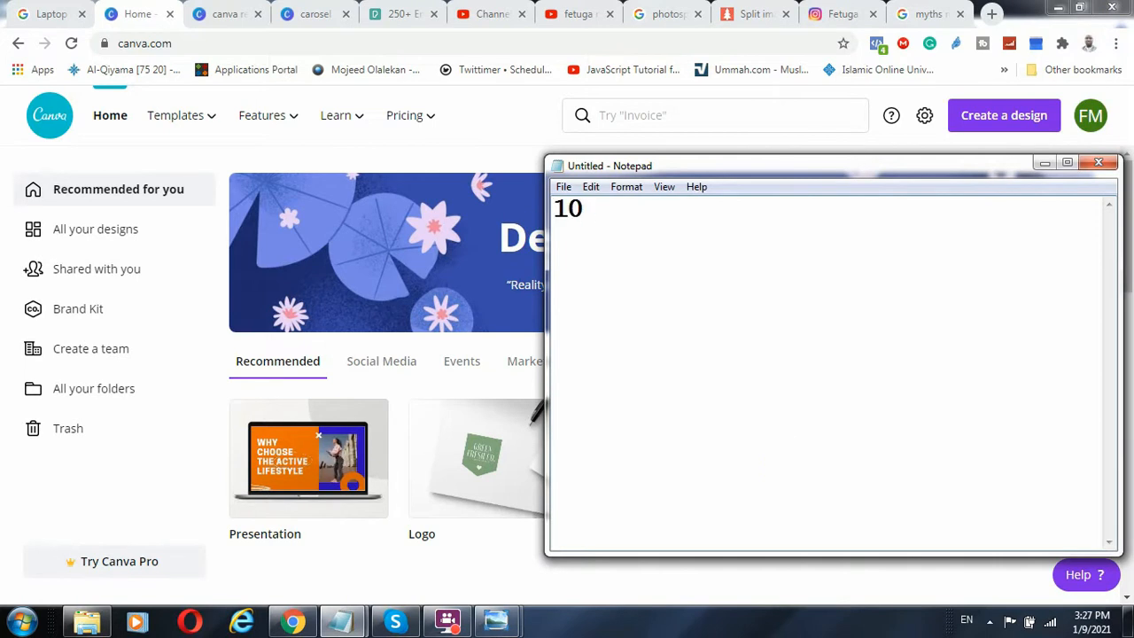
type(" Max")
key("Return")
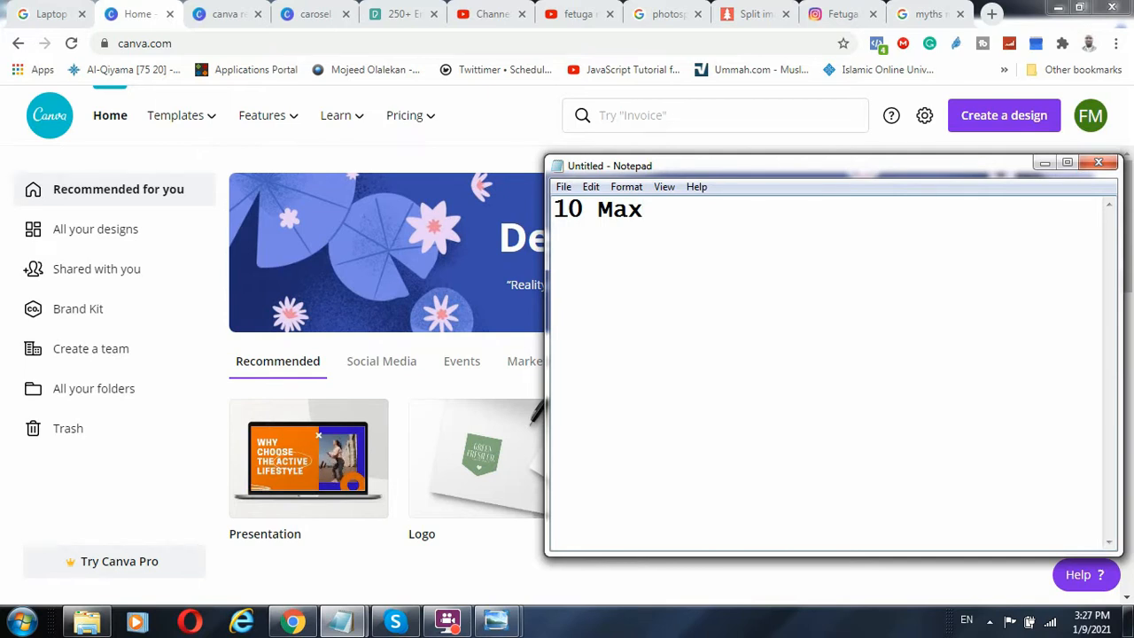
type("4")
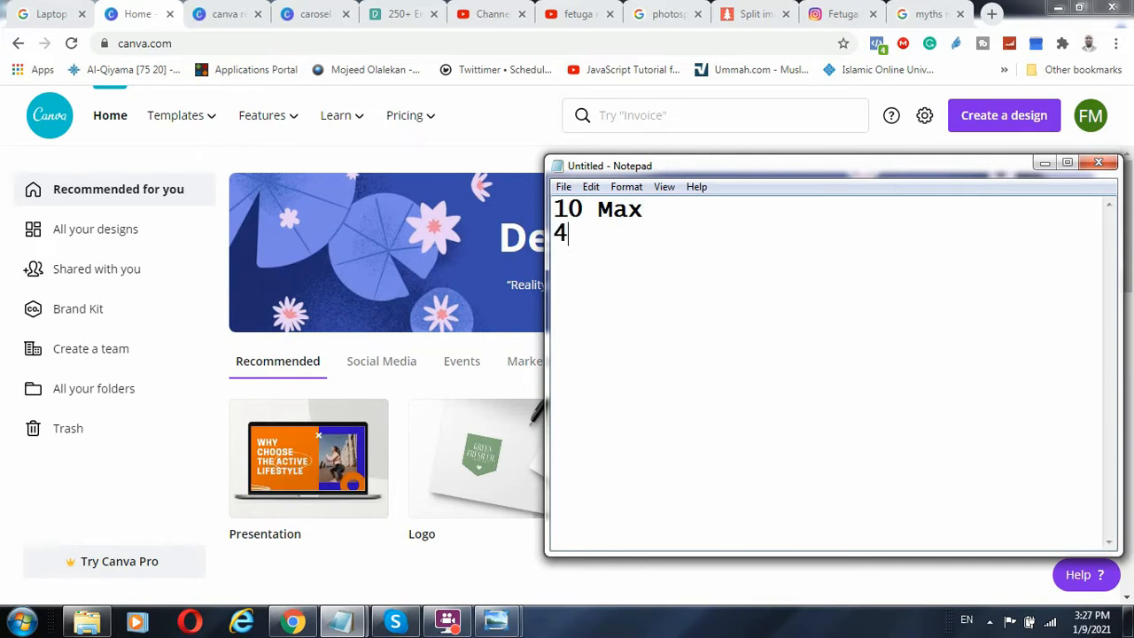
type(" images")
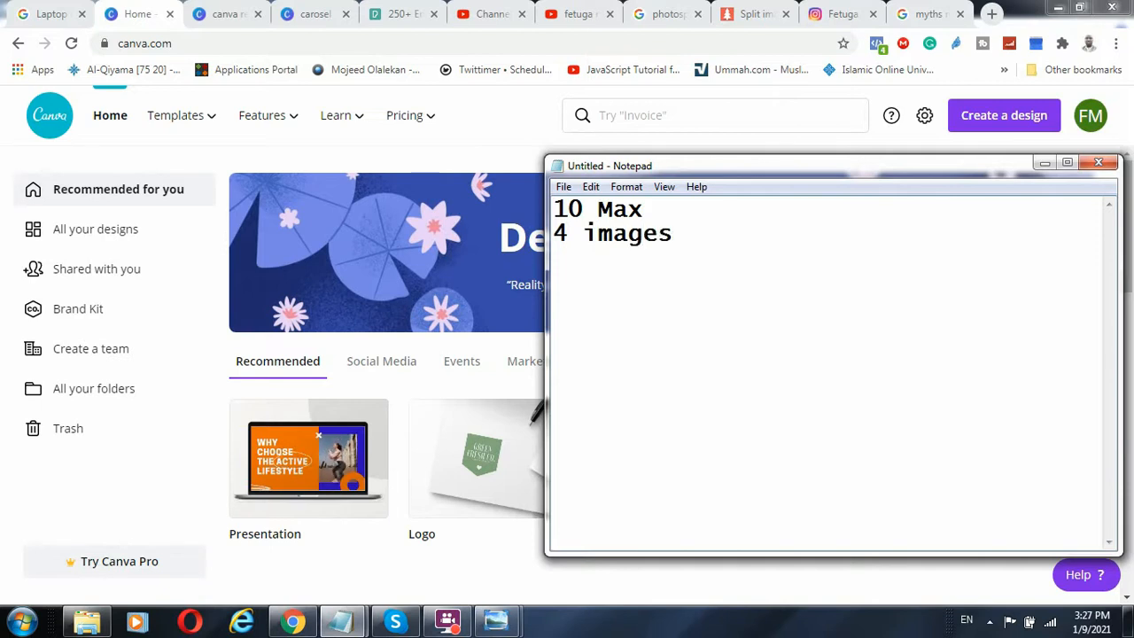
key("Return")
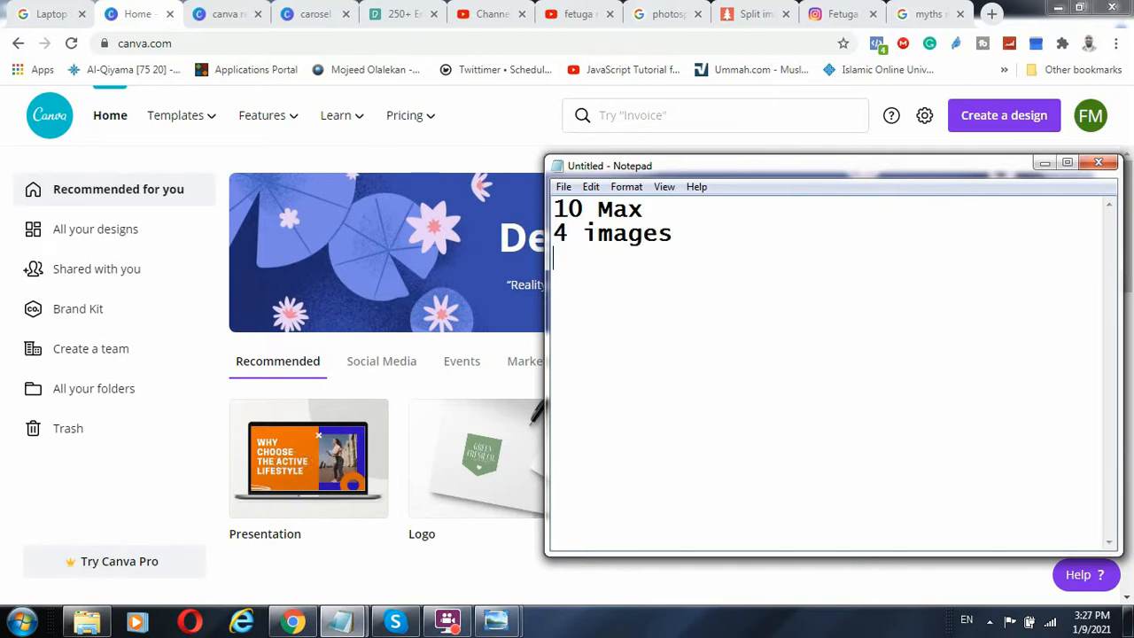
type("1")
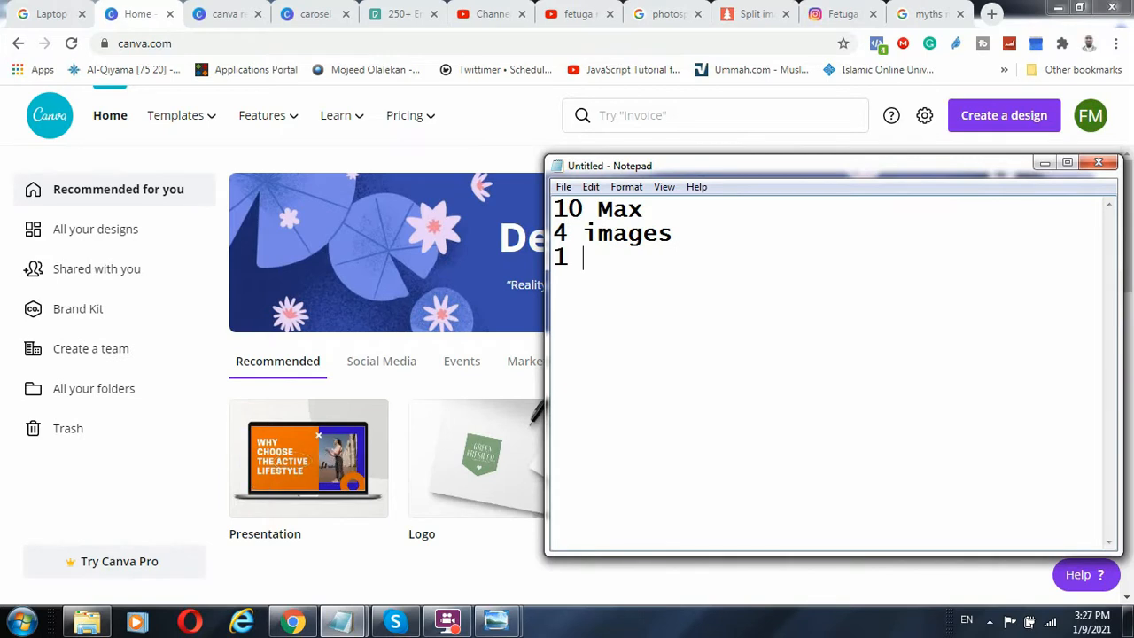
type("st and last")
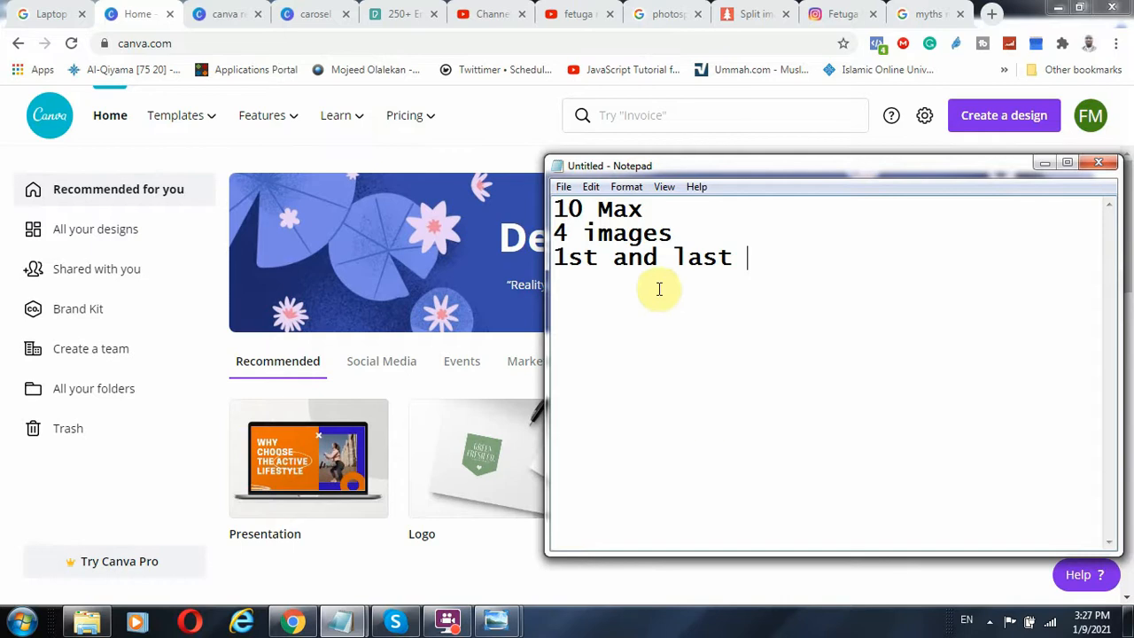
Highlight the words of the third note, the "4 images" line and the "10 Max" line in turn
double_click(576, 257)
double_click(695, 259)
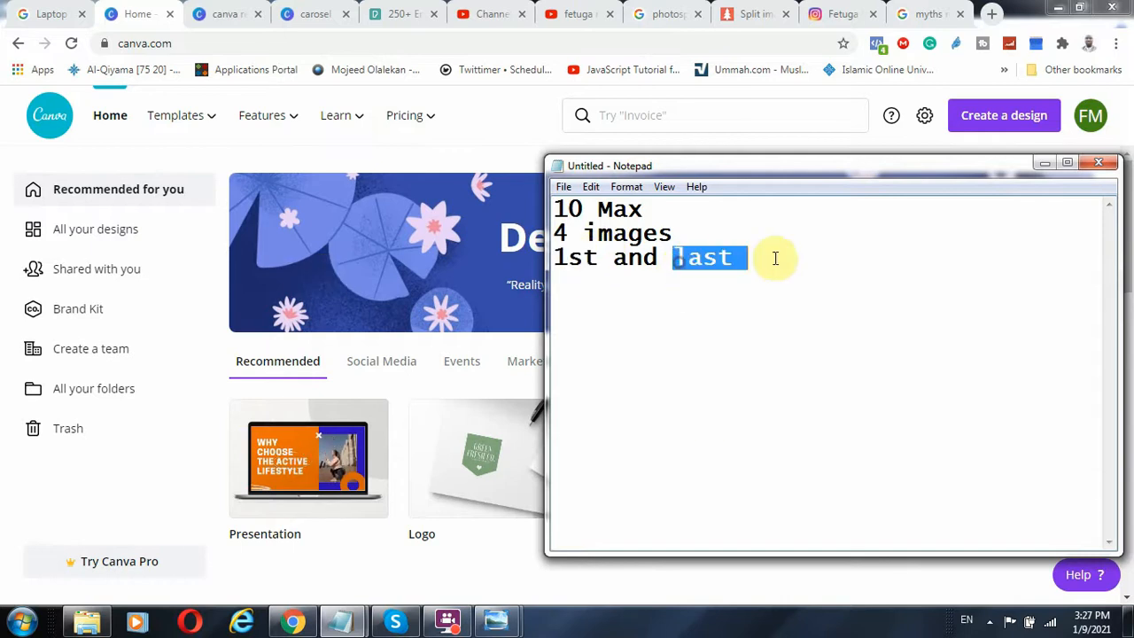
left_click_drag(653, 256, 551, 234)
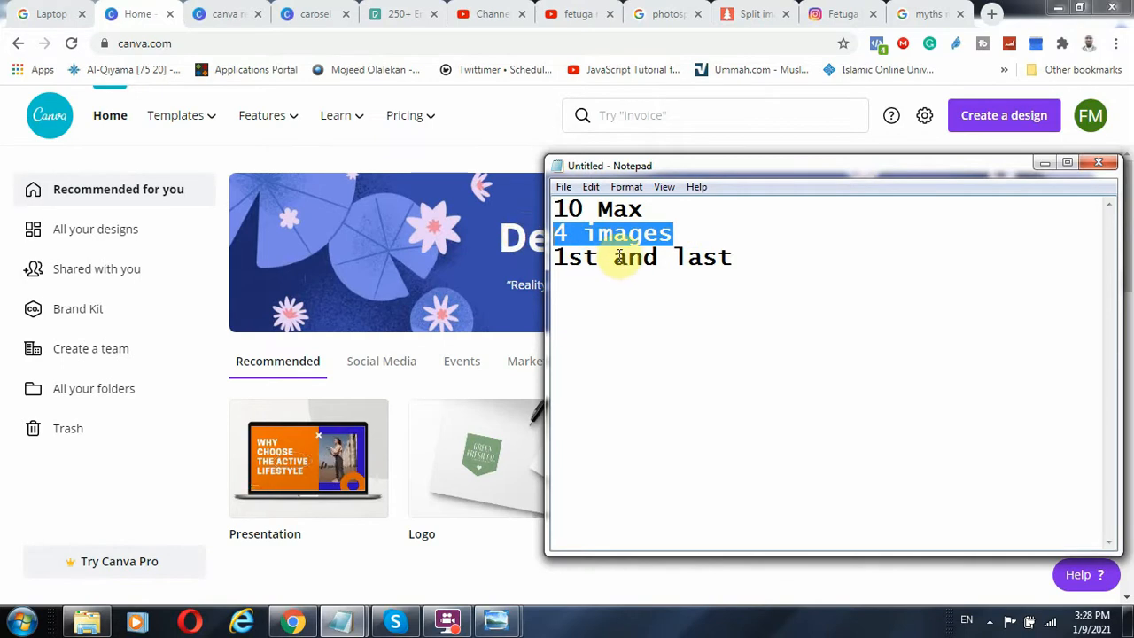
left_click(759, 261)
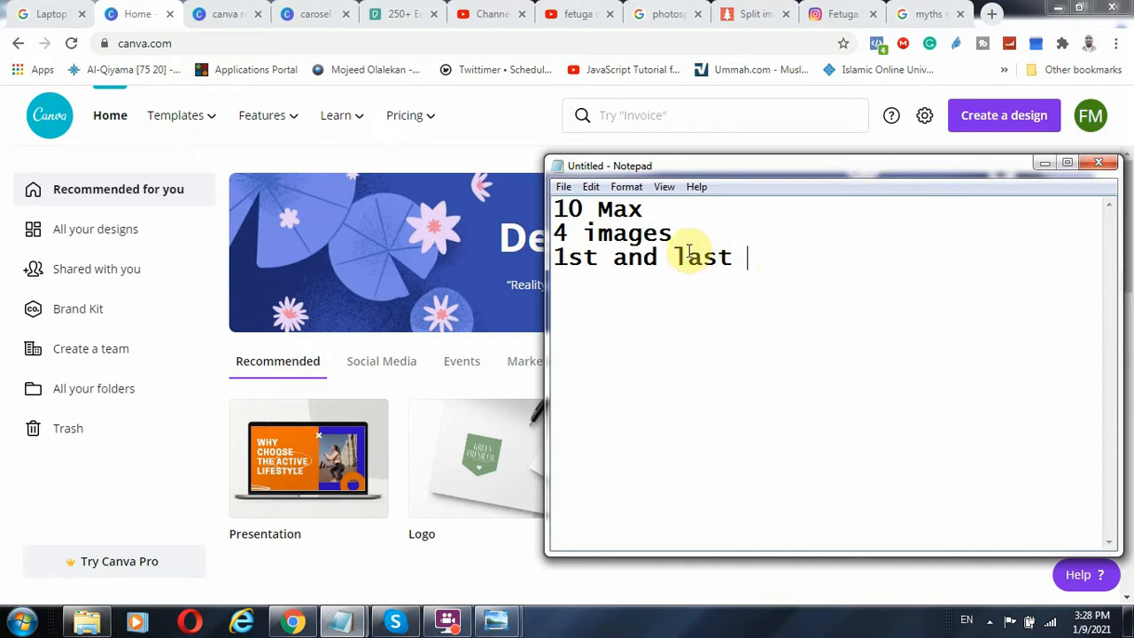
left_click_drag(645, 209, 523, 164)
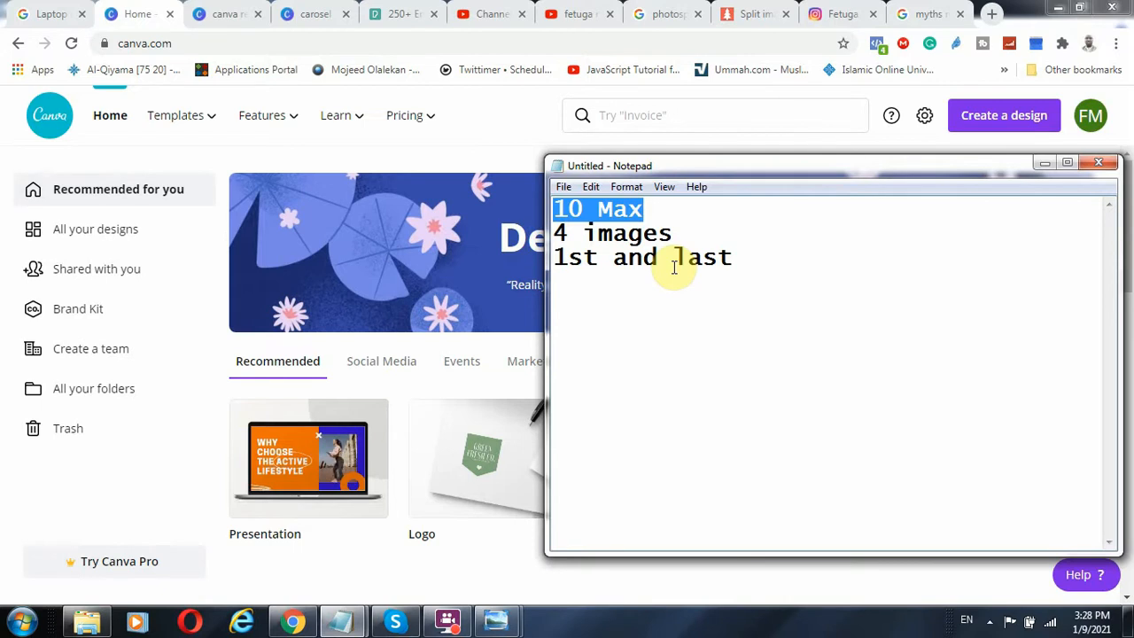
Switch to Canva in the browser and examine the four-panel layouts of the carosel and canva record designs
left_click(314, 14)
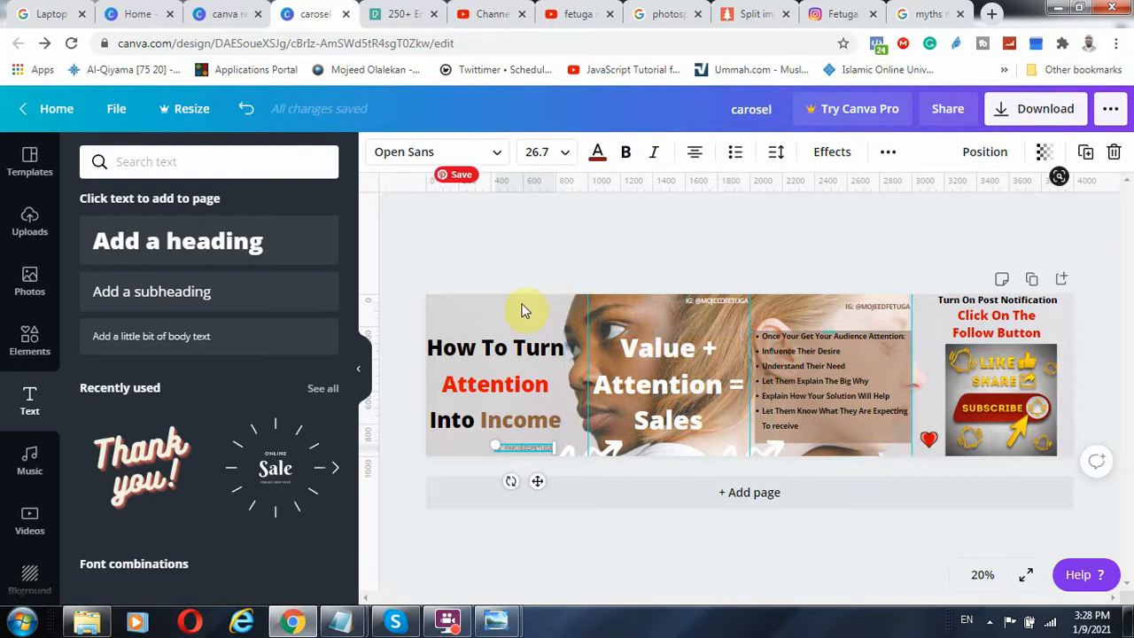
left_click(611, 311)
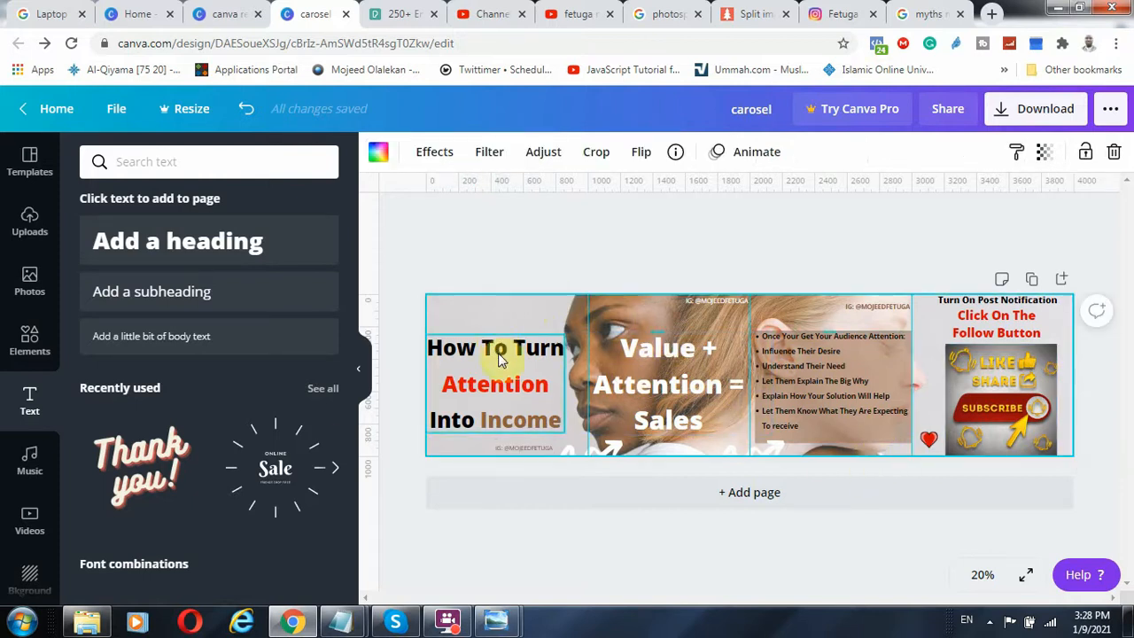
key("Tab")
key("Tab")
key("Tab")
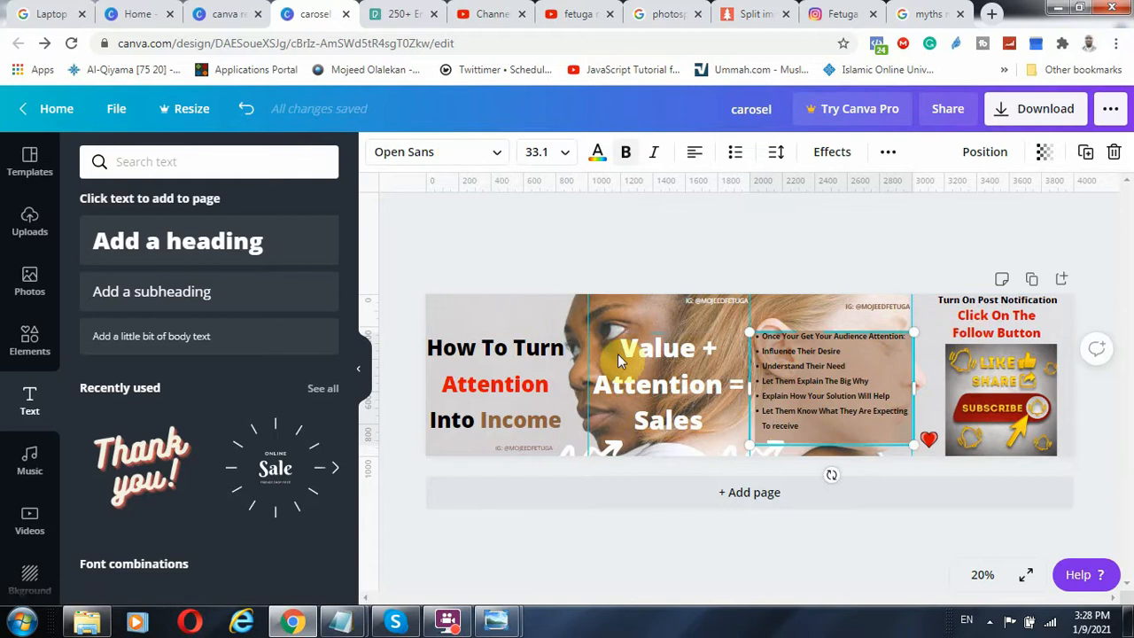
left_click(455, 321)
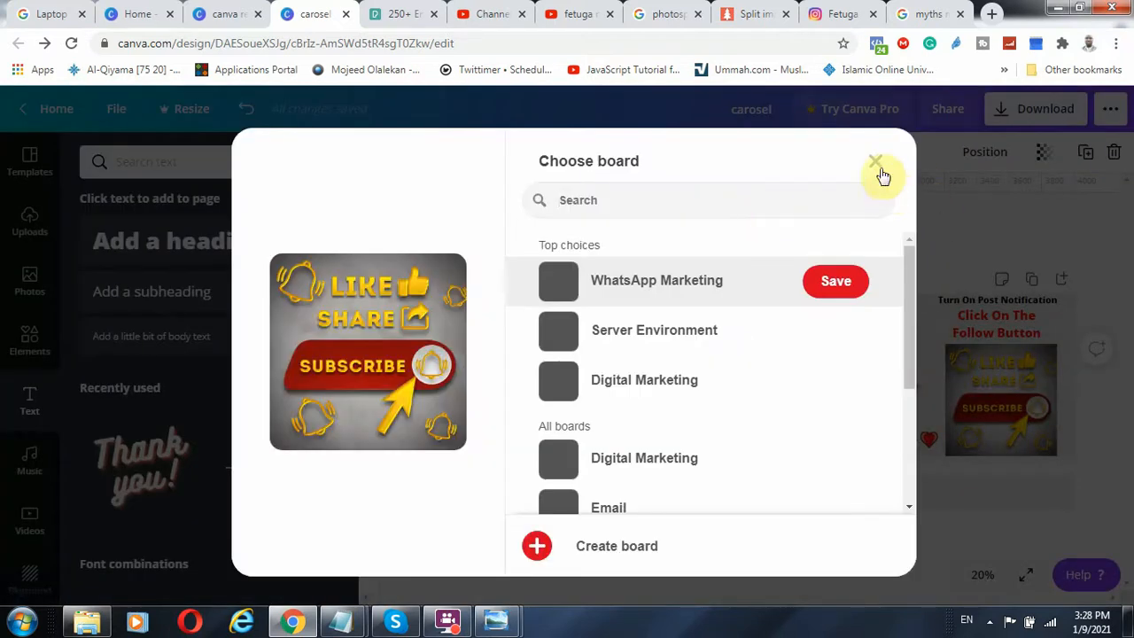
left_click(876, 162)
left_click(226, 16)
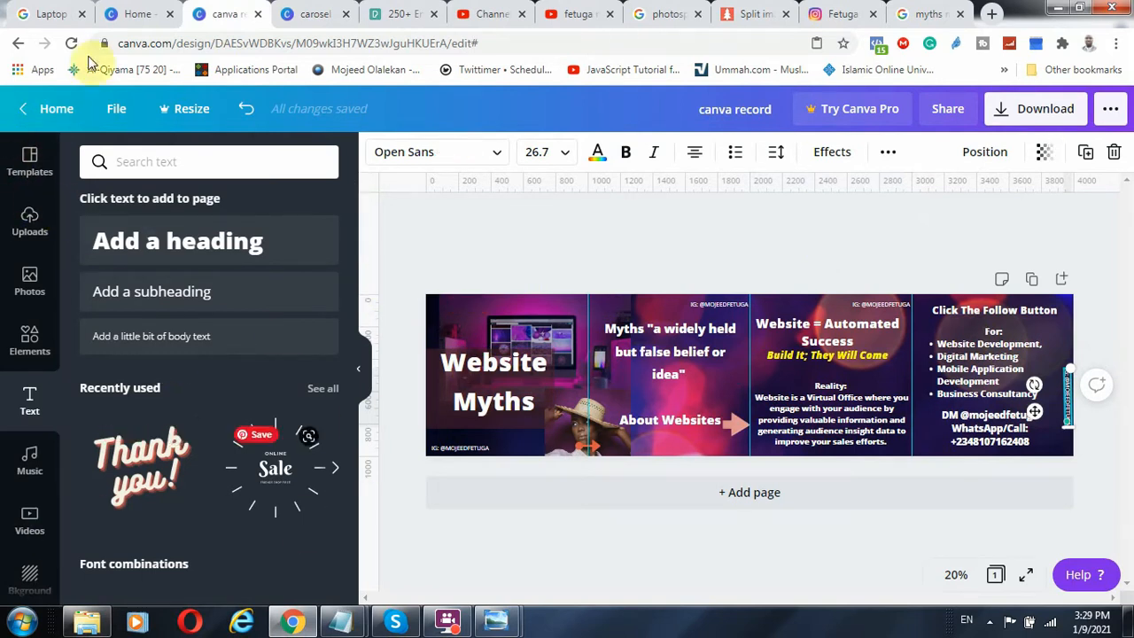
Look through the YouTube channel's uploaded videos and the Instagram profile page
left_click(133, 13)
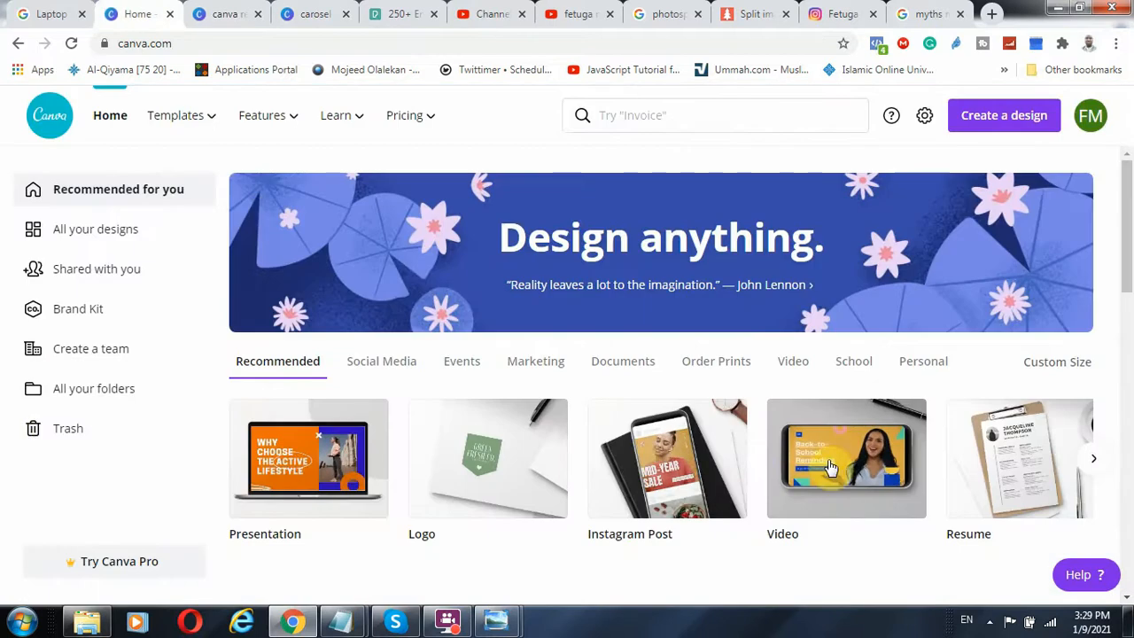
left_click(492, 14)
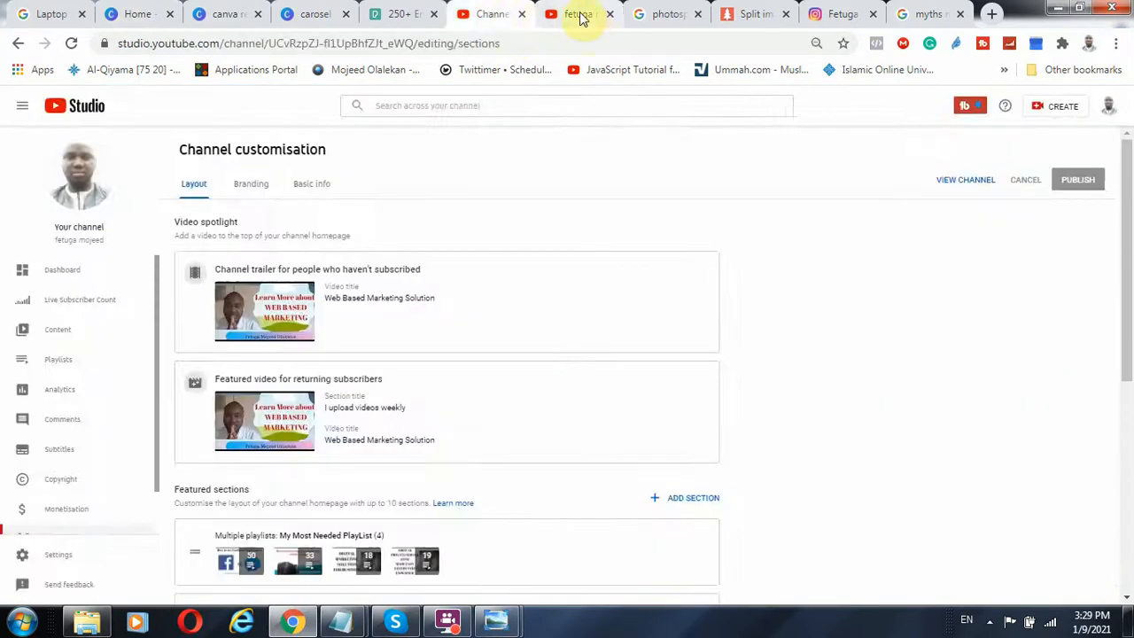
left_click(576, 14)
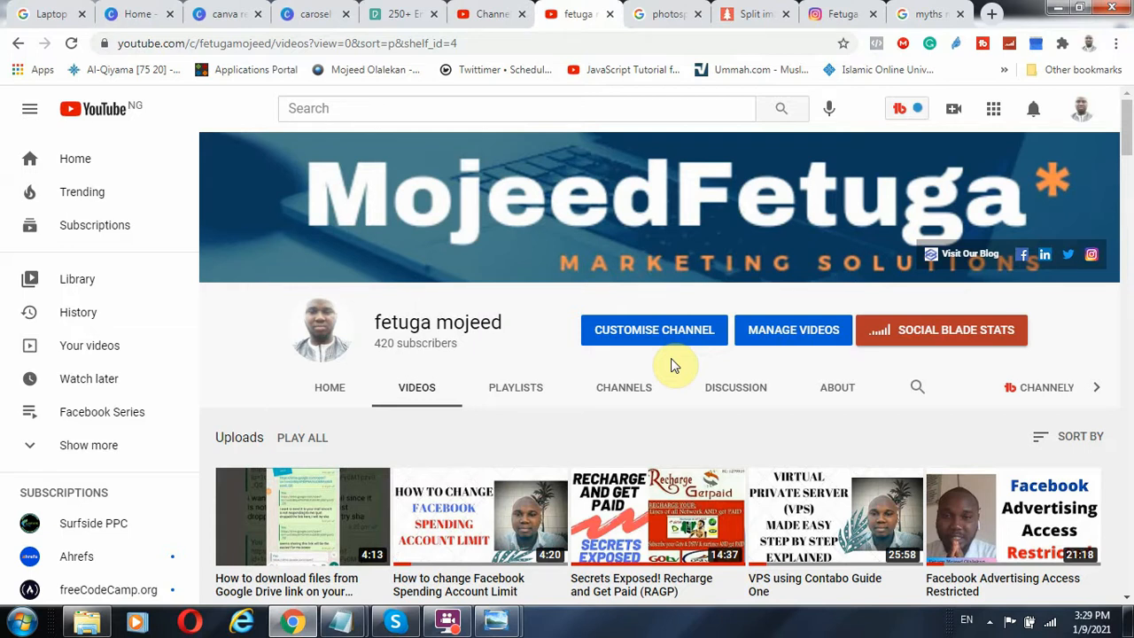
scroll(671, 365, "down", 3)
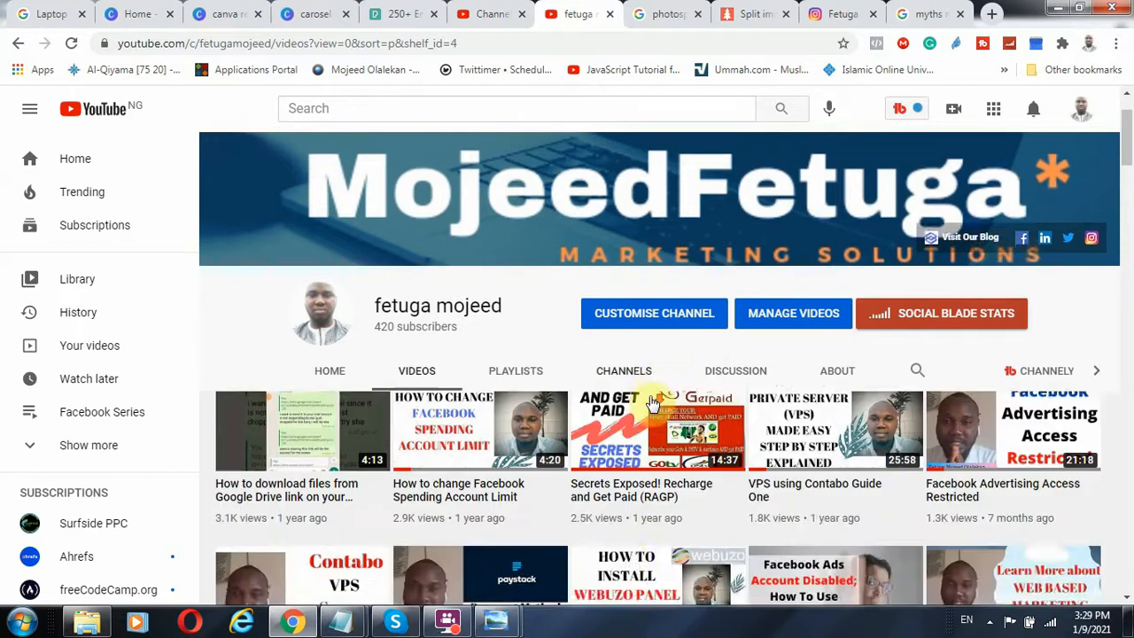
scroll(483, 401, "down", 2)
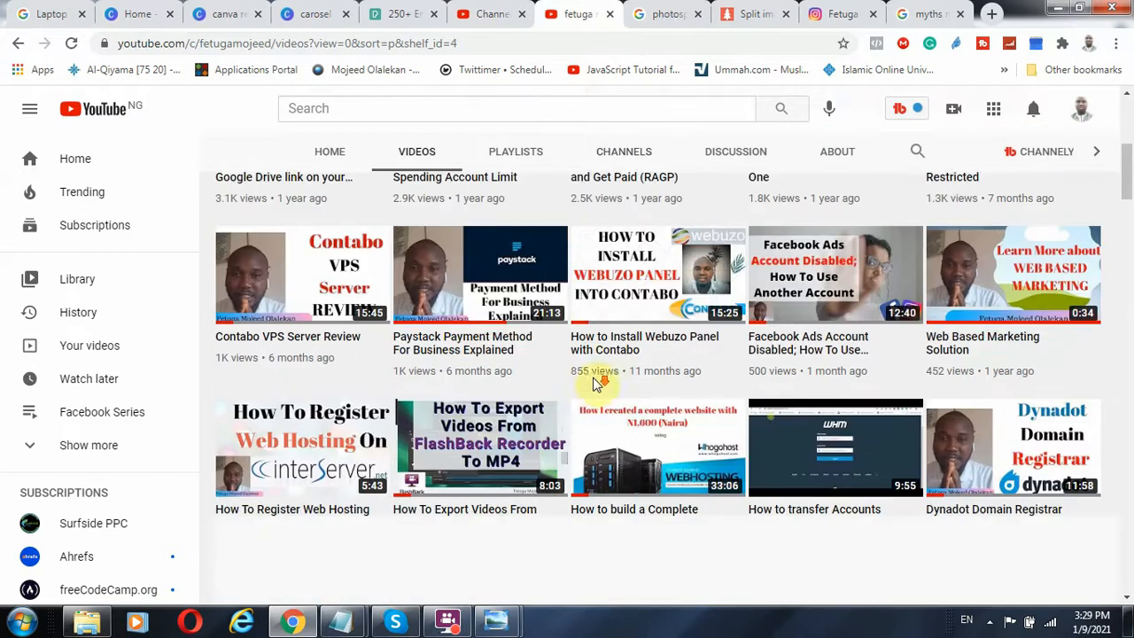
scroll(574, 289, "down", 3)
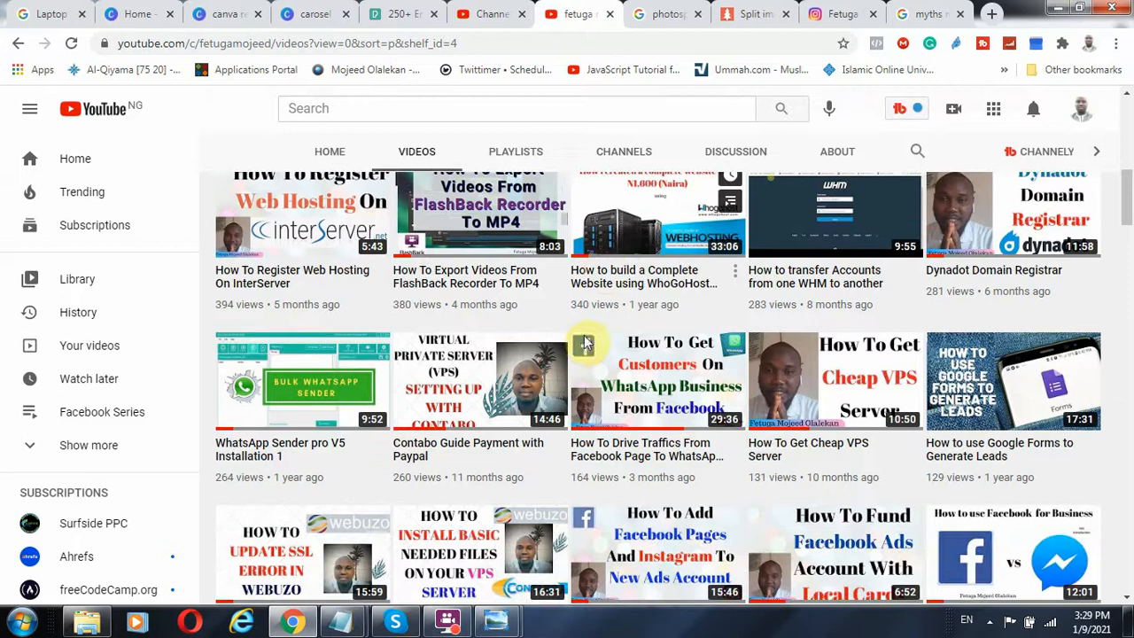
scroll(586, 343, "down", 1)
scroll(632, 397, "up", 9)
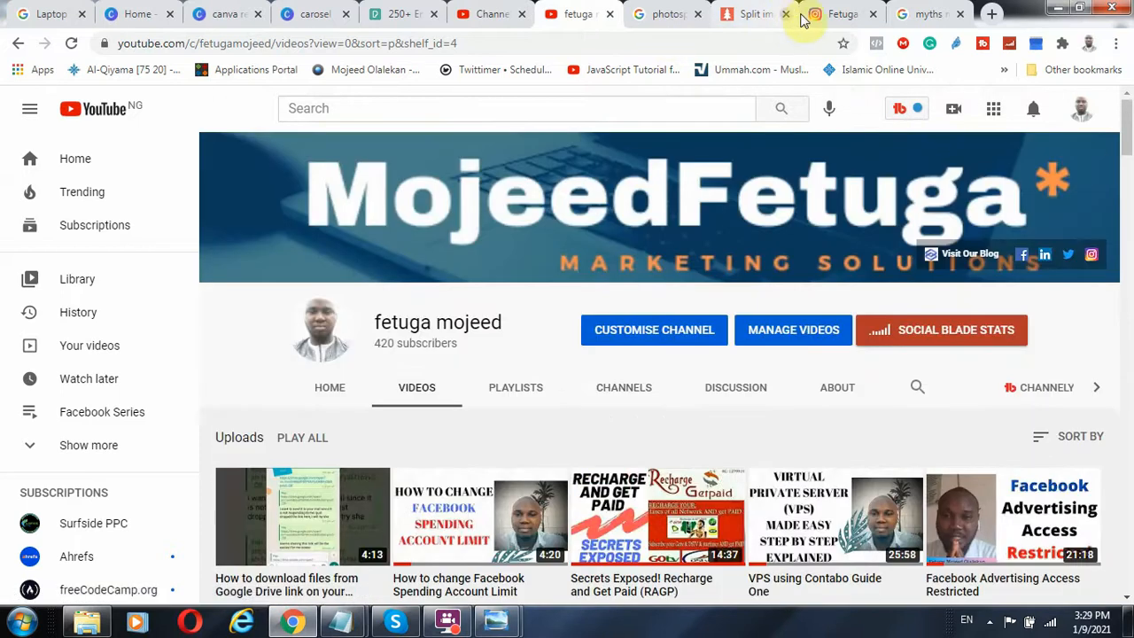
left_click(838, 13)
scroll(706, 263, "up", 7)
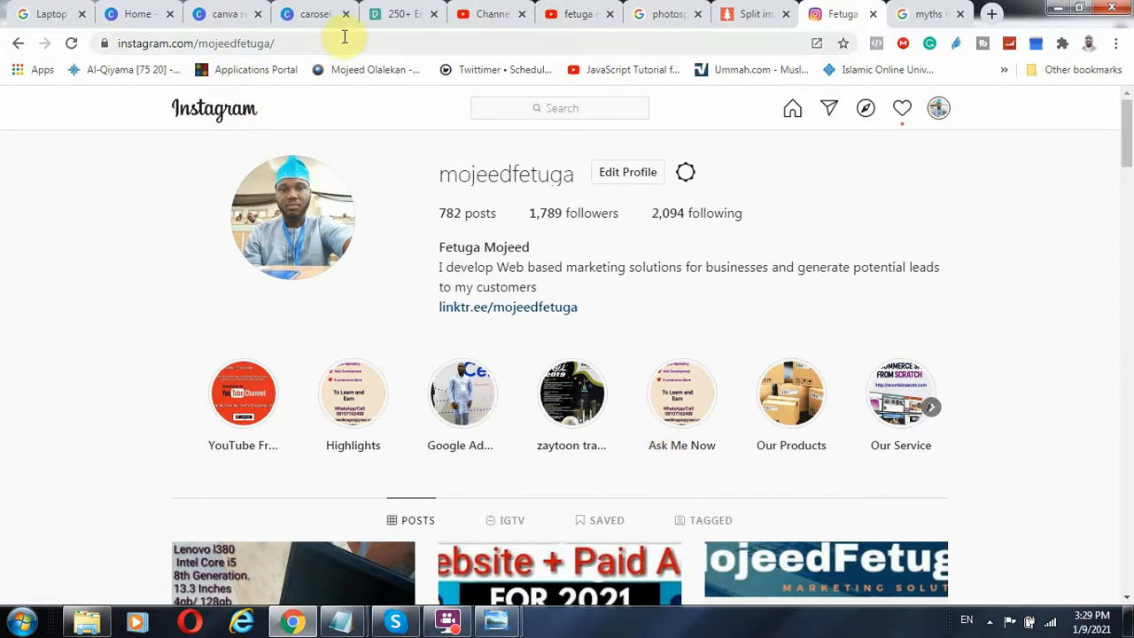
Create a new custom-size design of 4000 x 1000 px from the Canva home page
left_click(217, 14)
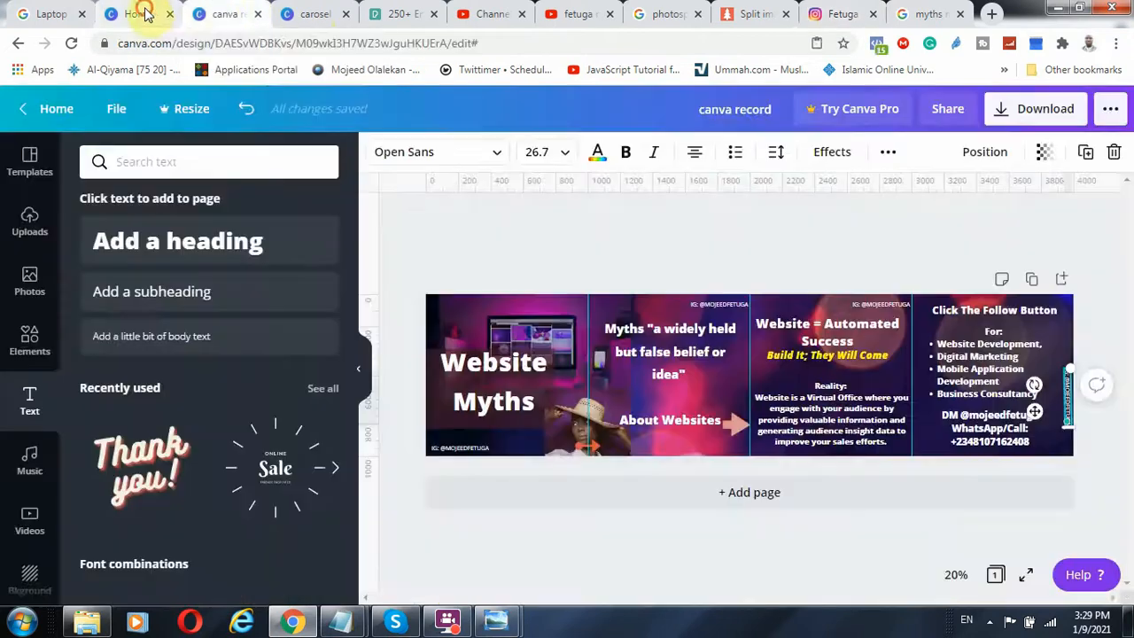
left_click(139, 14)
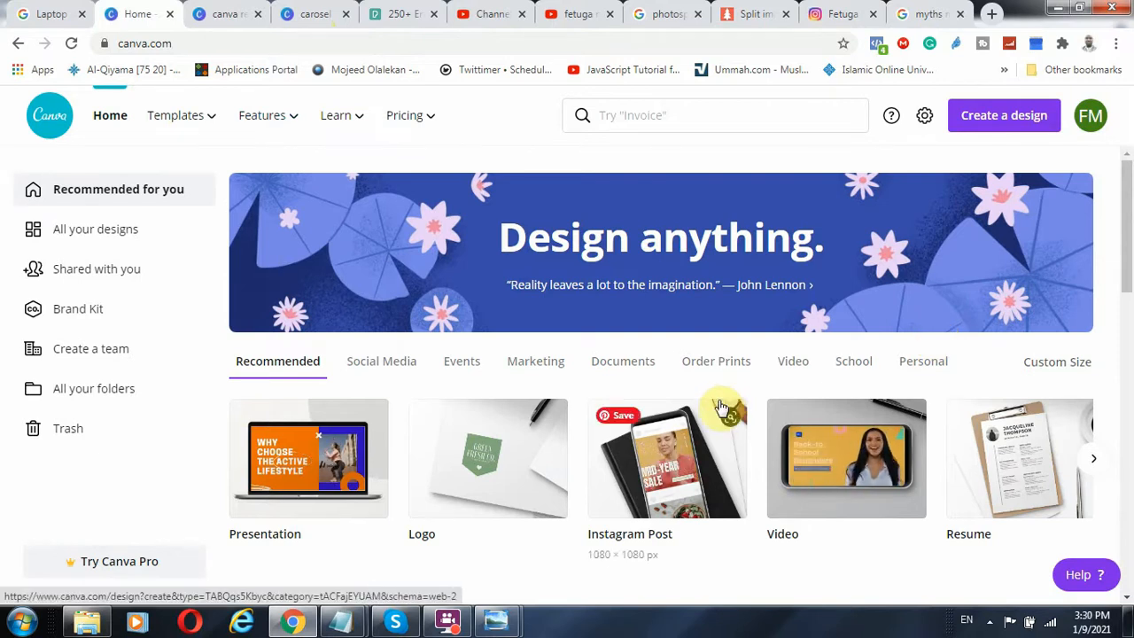
left_click(1005, 124)
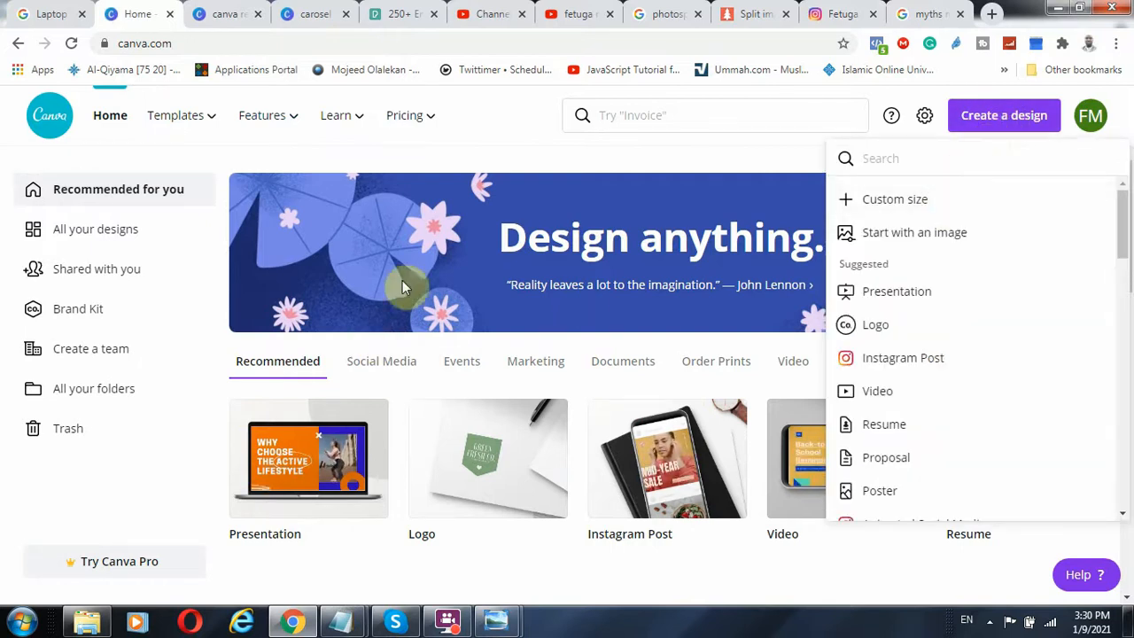
mouse_move(392, 135)
left_click(224, 13)
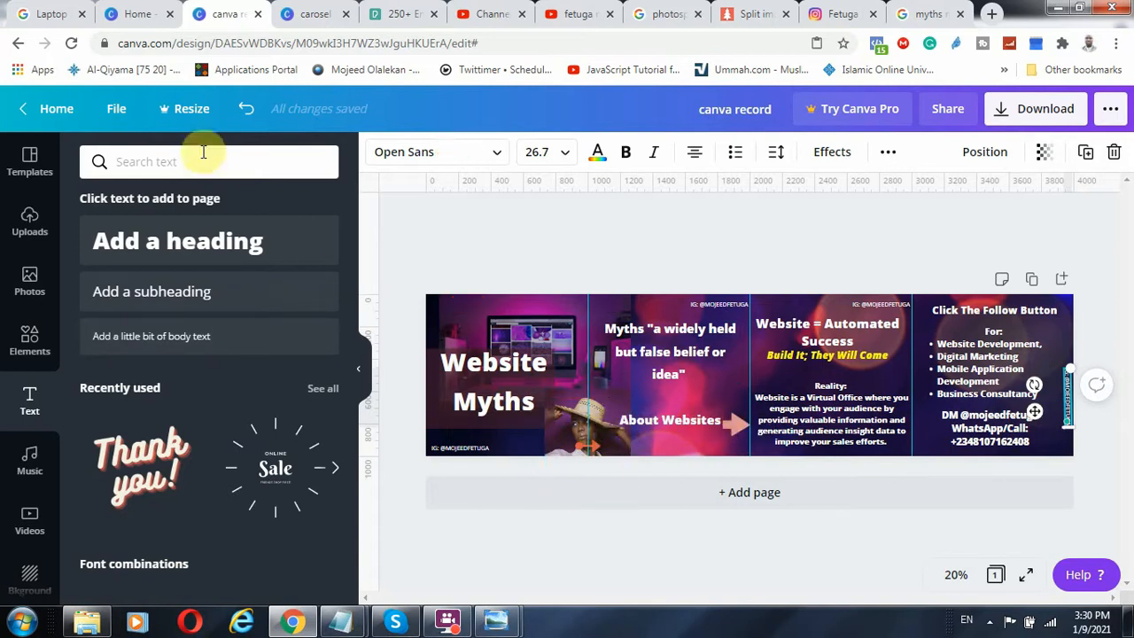
left_click(135, 14)
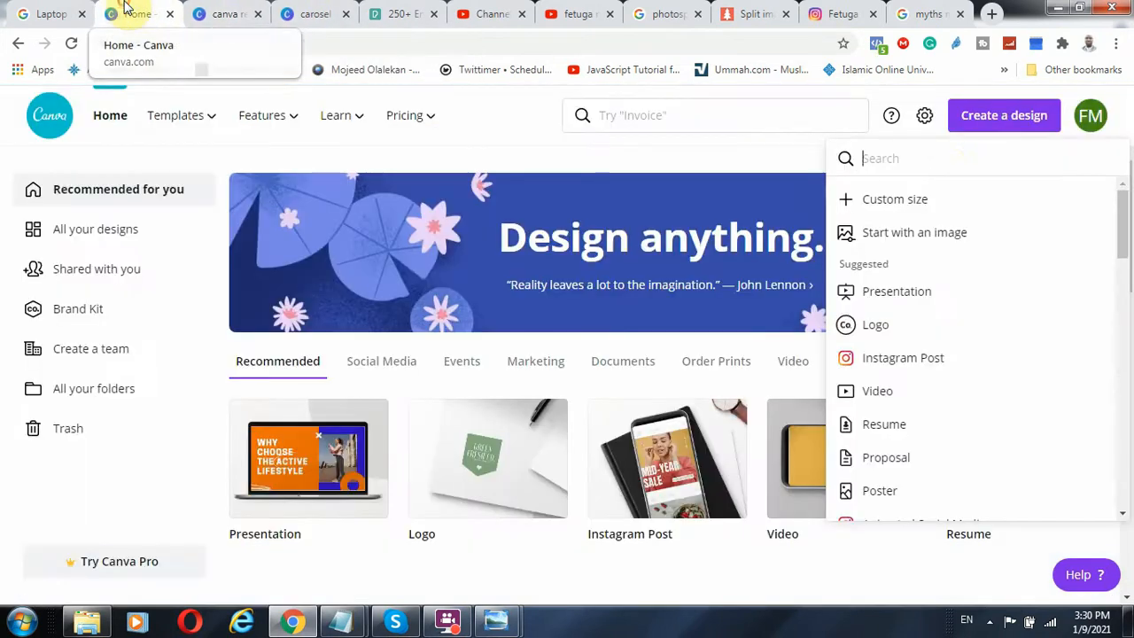
left_click(898, 199)
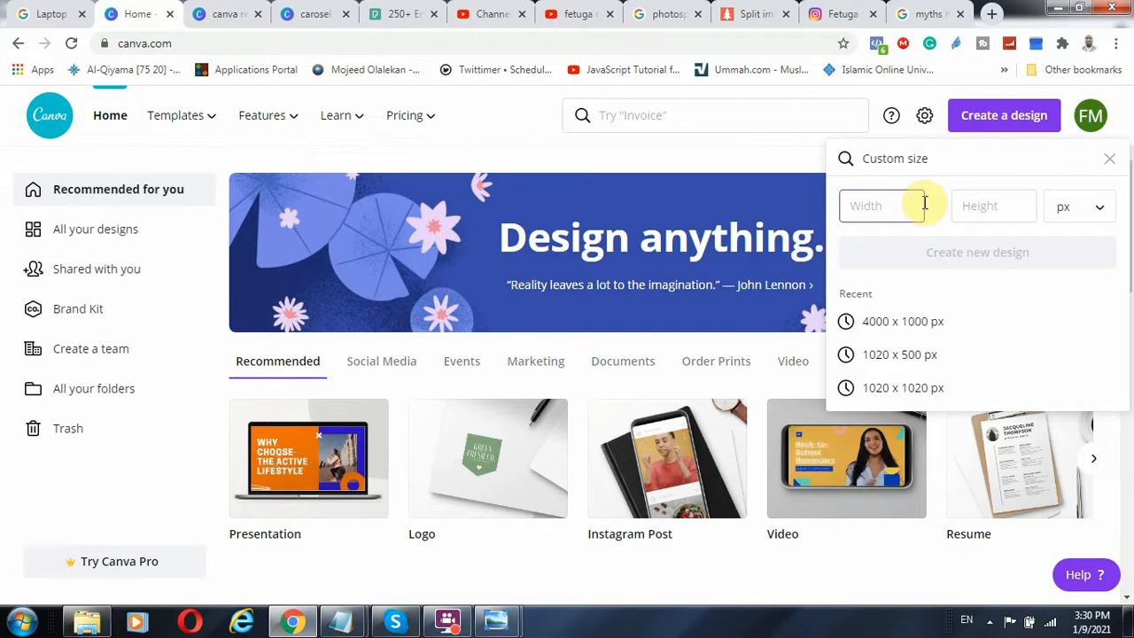
type("4000")
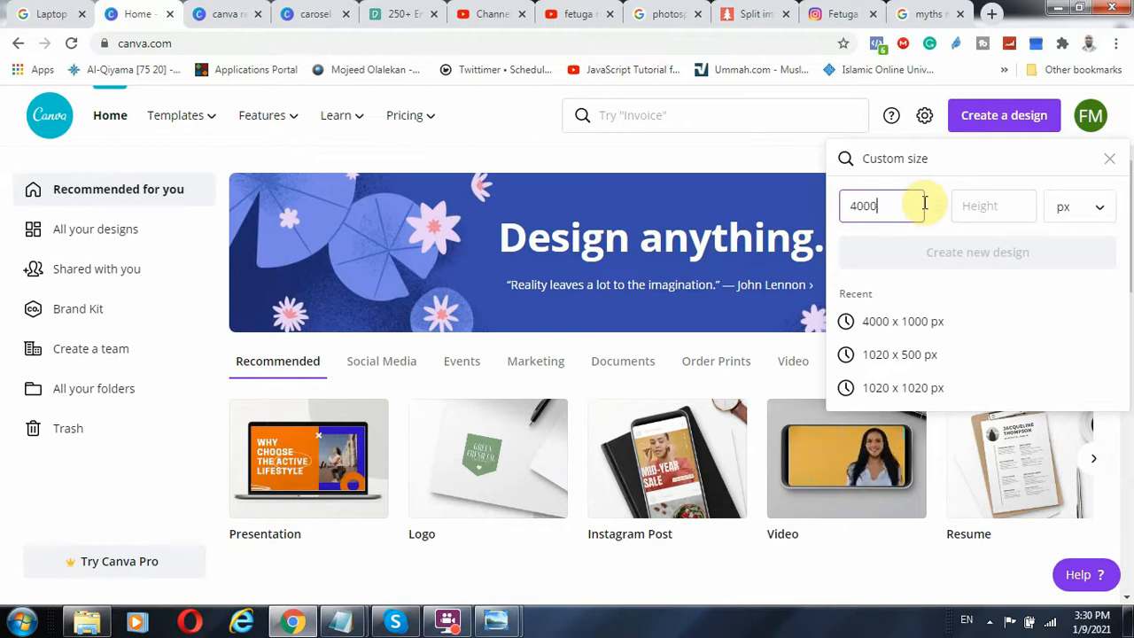
key("Tab")
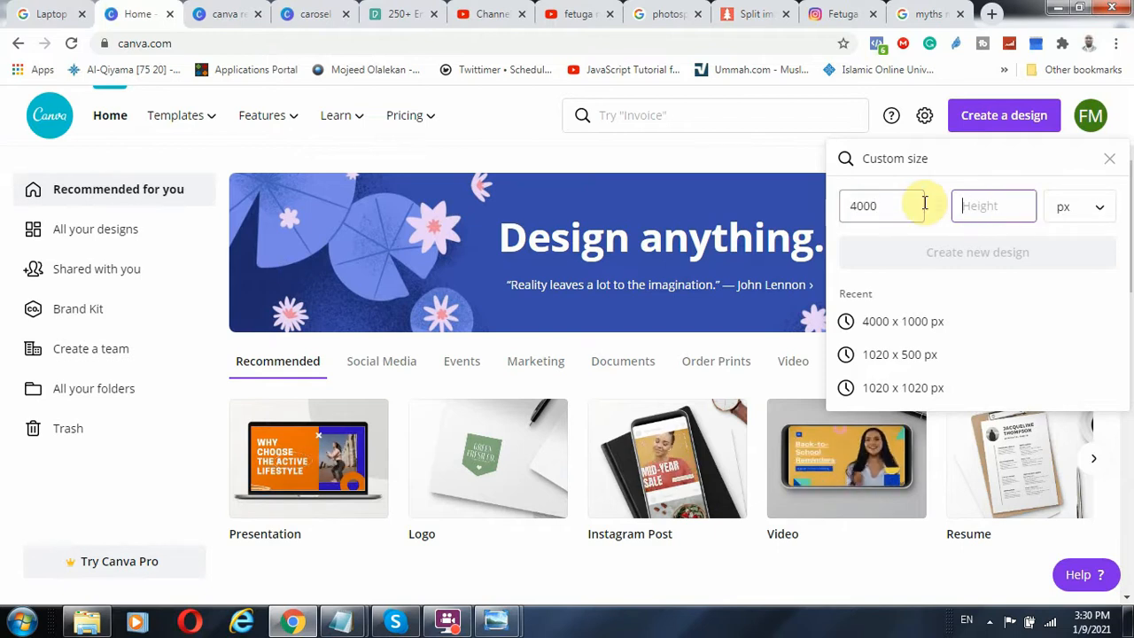
type("1000")
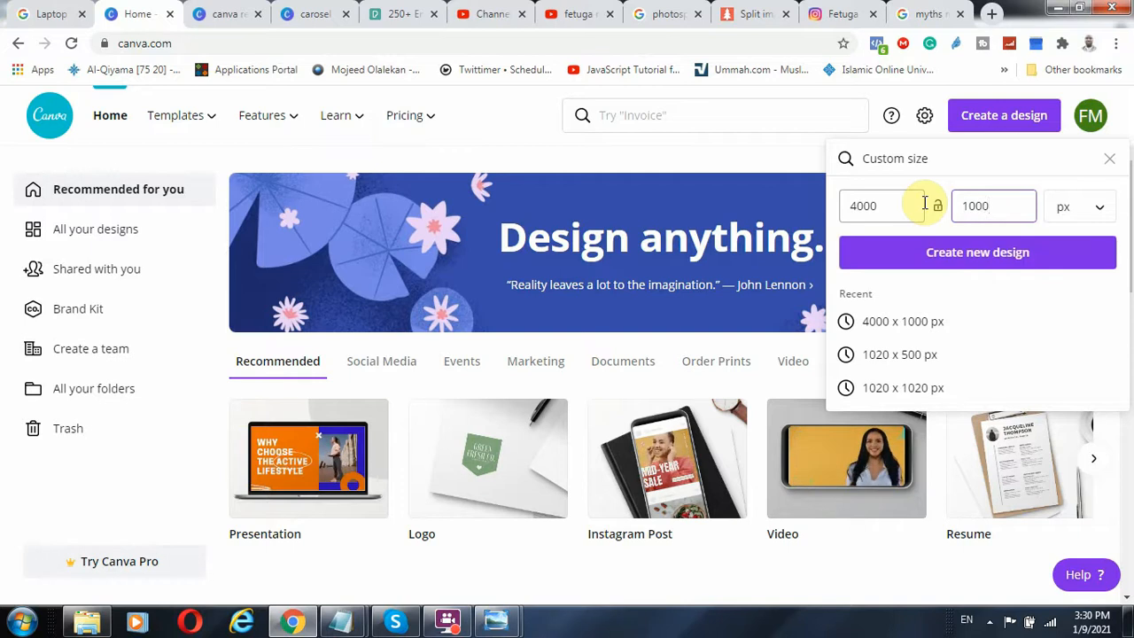
left_click(1011, 252)
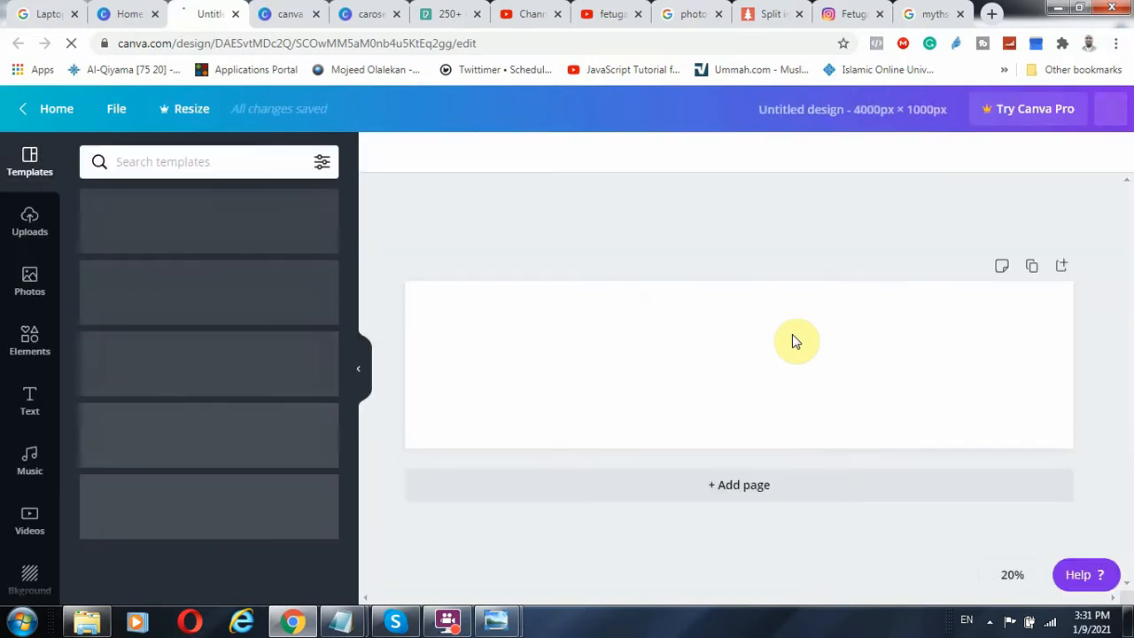
Name the new design "tria canva"
left_click(809, 108)
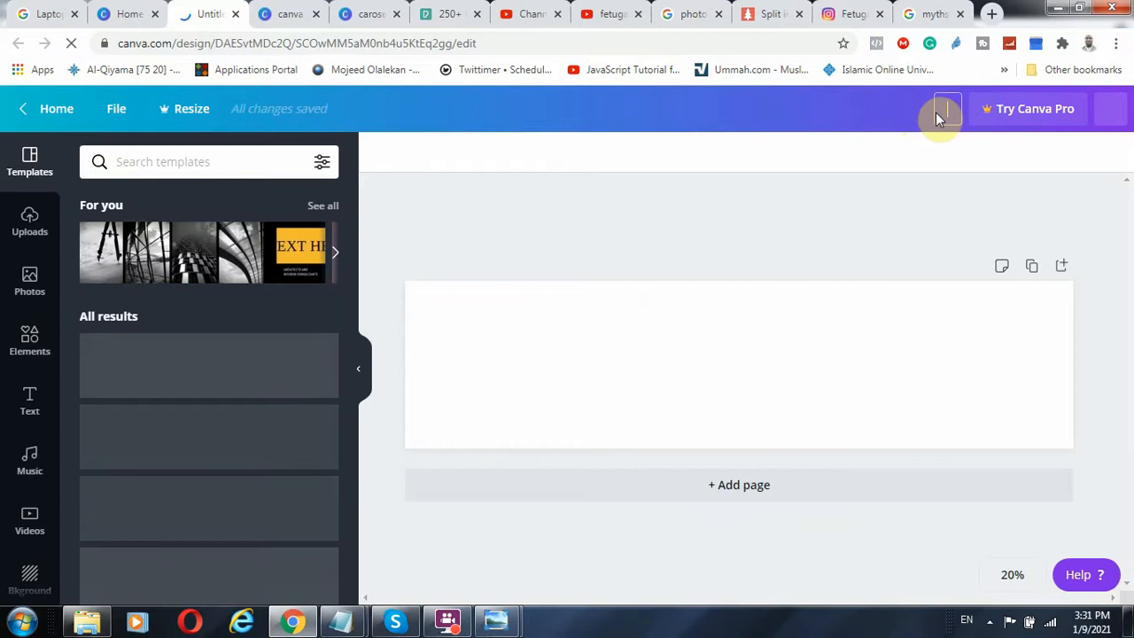
type("ria canva")
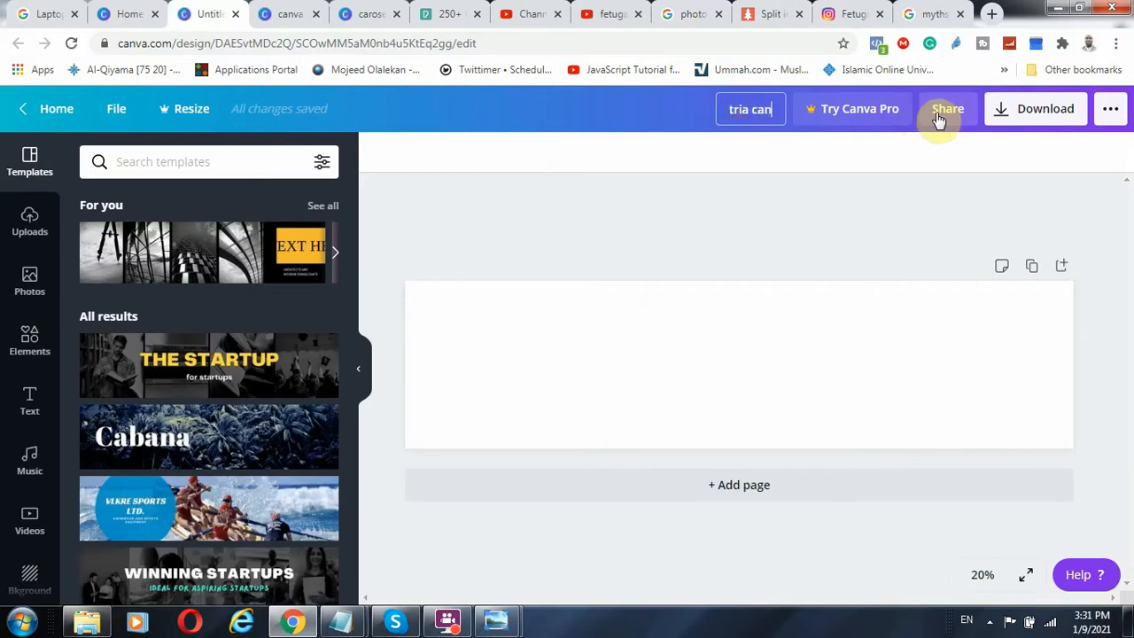
left_click(790, 223)
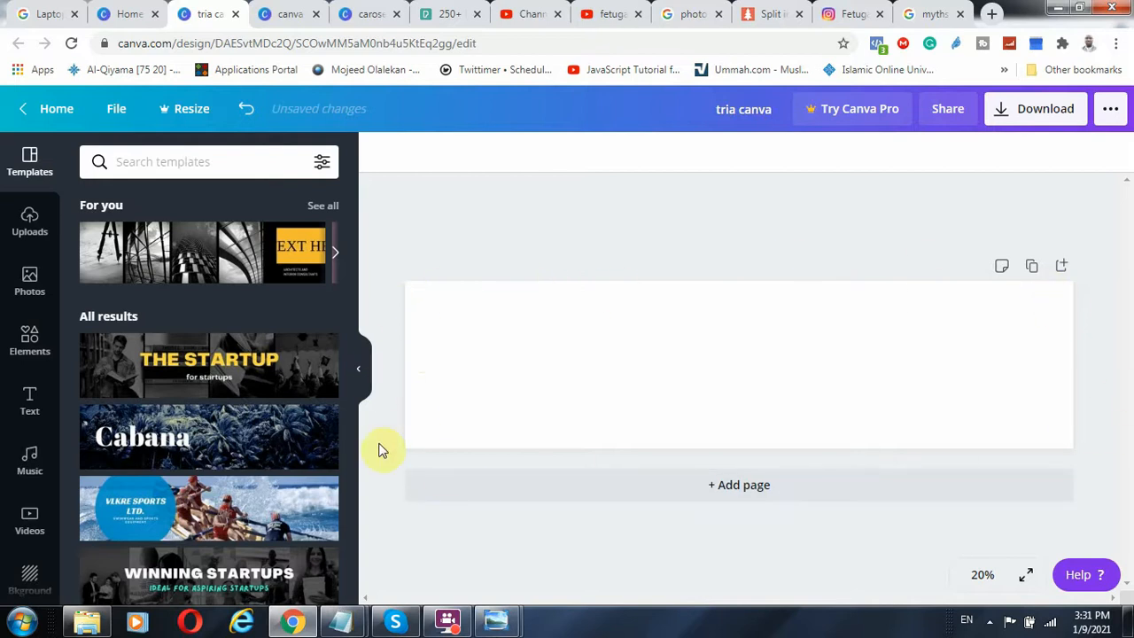
Show the rulers and place vertical guides at about 1000, 2000 and 3000 px to divide the page into four squares
left_click(121, 109)
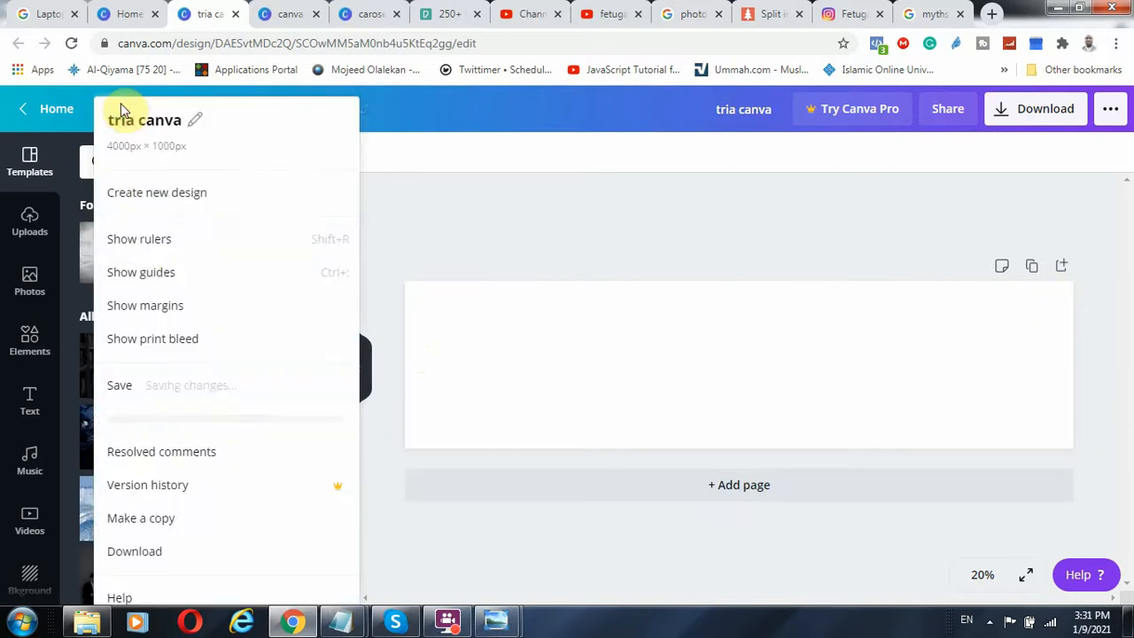
left_click(147, 241)
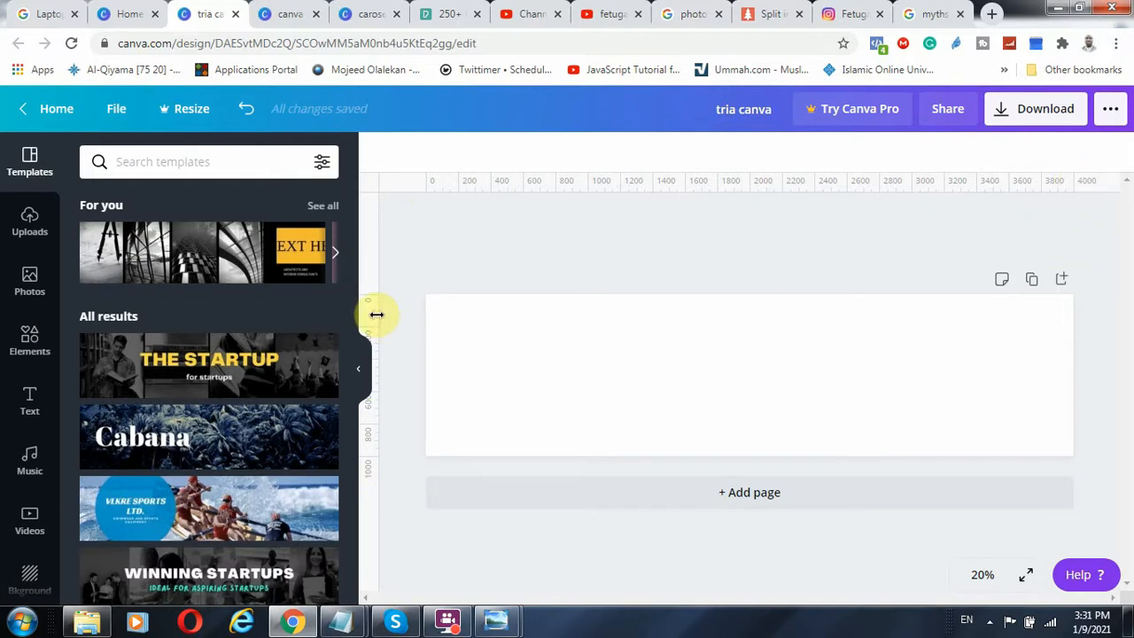
left_click_drag(376, 314, 589, 332)
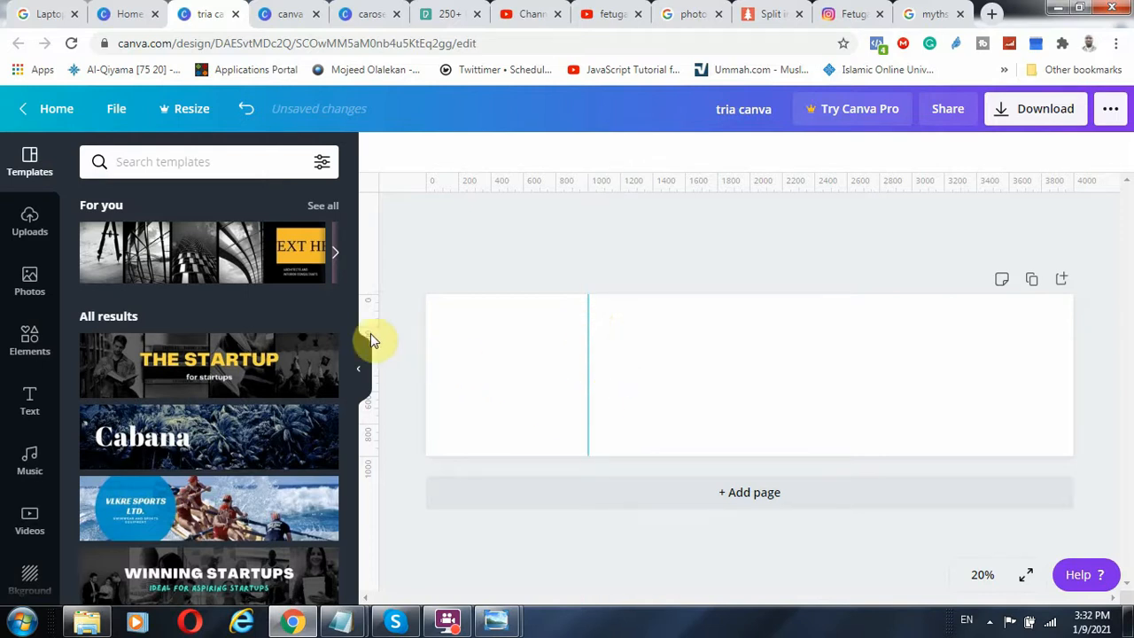
left_click_drag(382, 339, 751, 338)
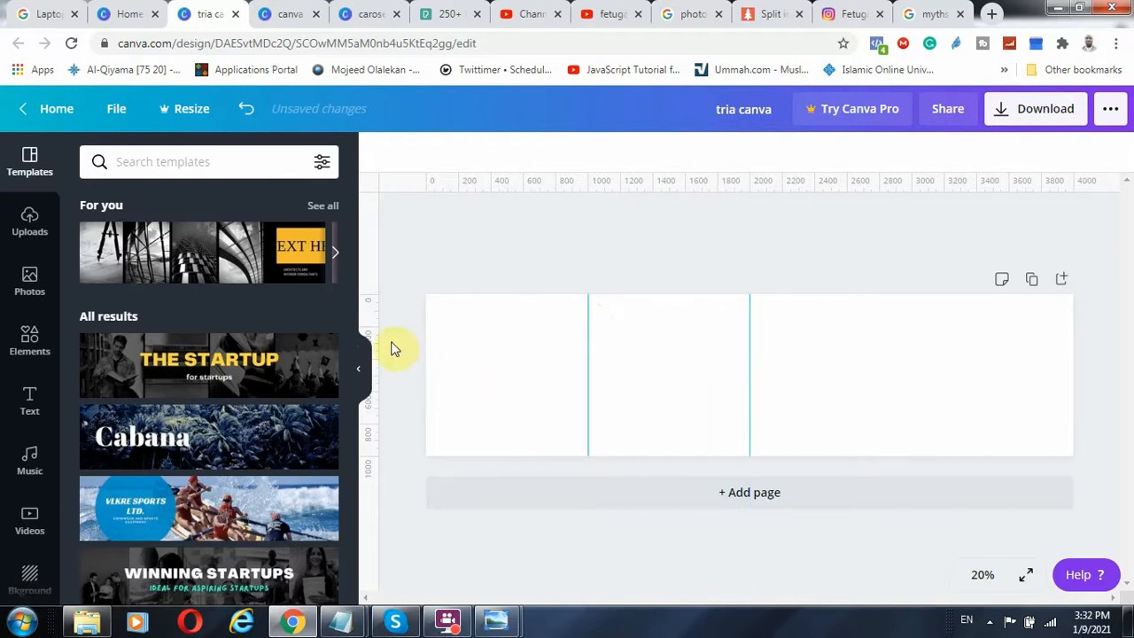
left_click_drag(376, 334, 912, 370)
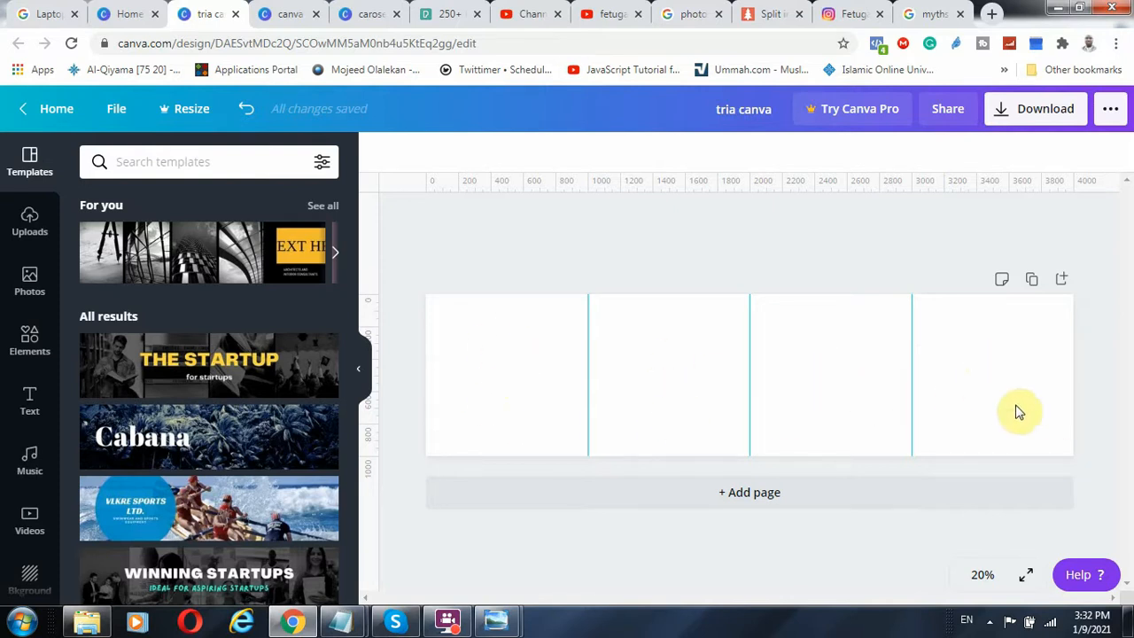
Look through the suggested templates and check the canva record design for reference, returning to the tria canva design
scroll(124, 275, "down", 4)
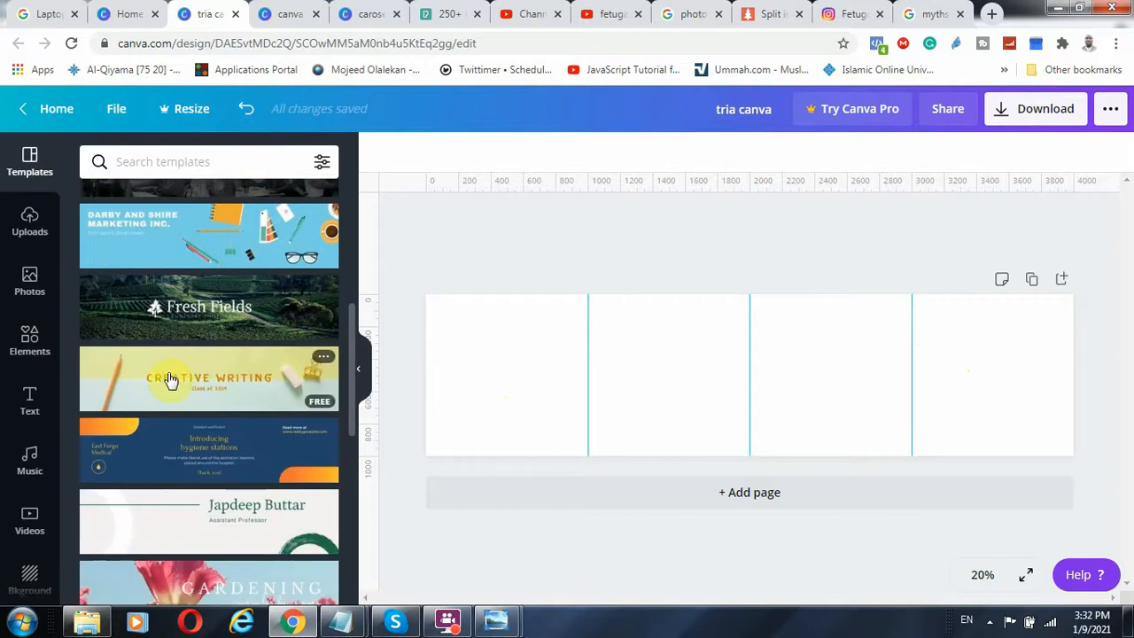
scroll(177, 390, "down", 3)
scroll(189, 403, "down", 5)
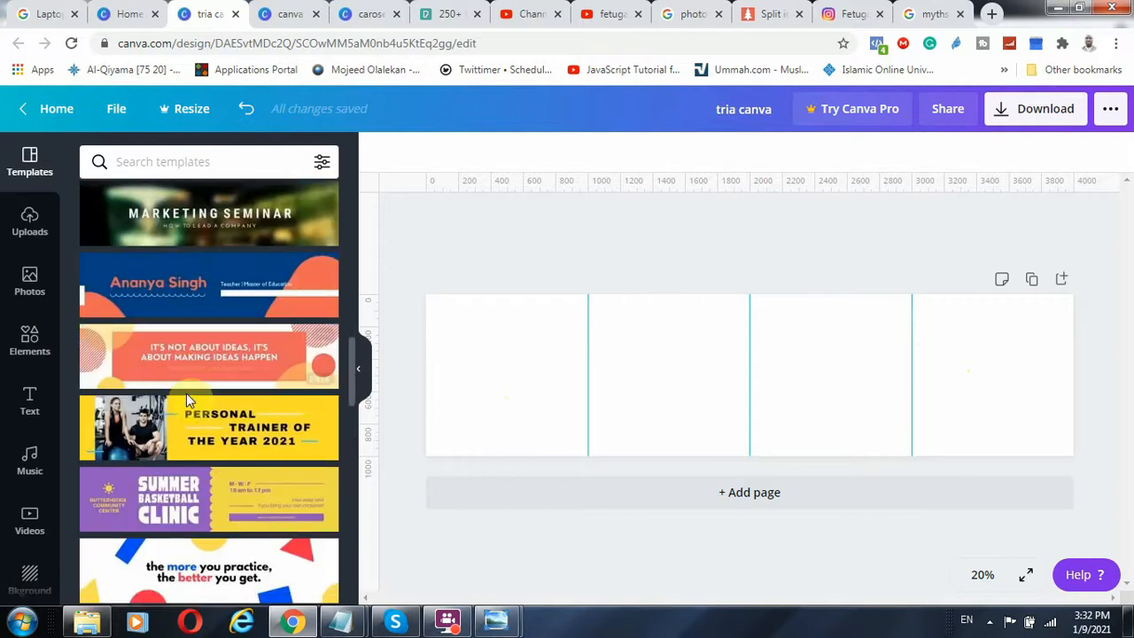
scroll(187, 401, "down", 6)
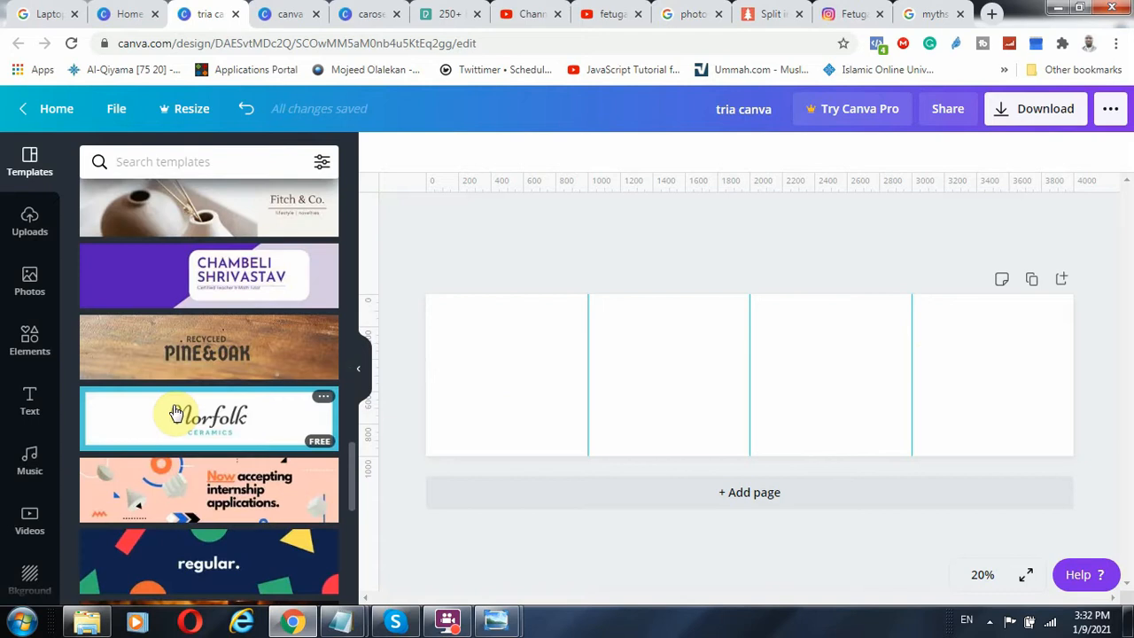
scroll(135, 494, "down", 2)
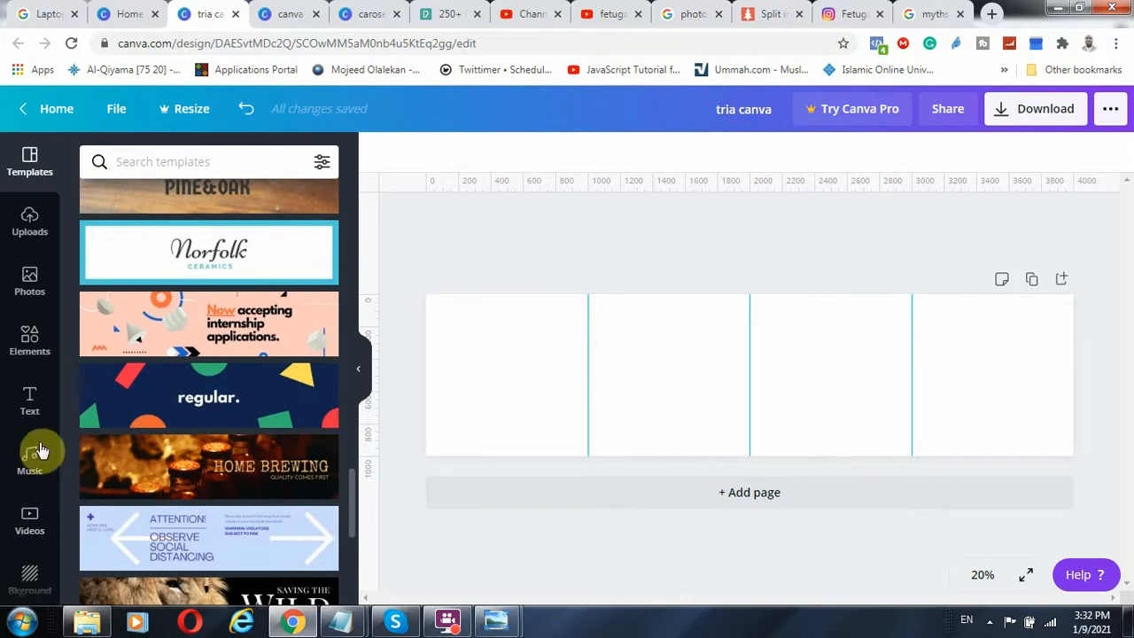
scroll(30, 523, "down", 1)
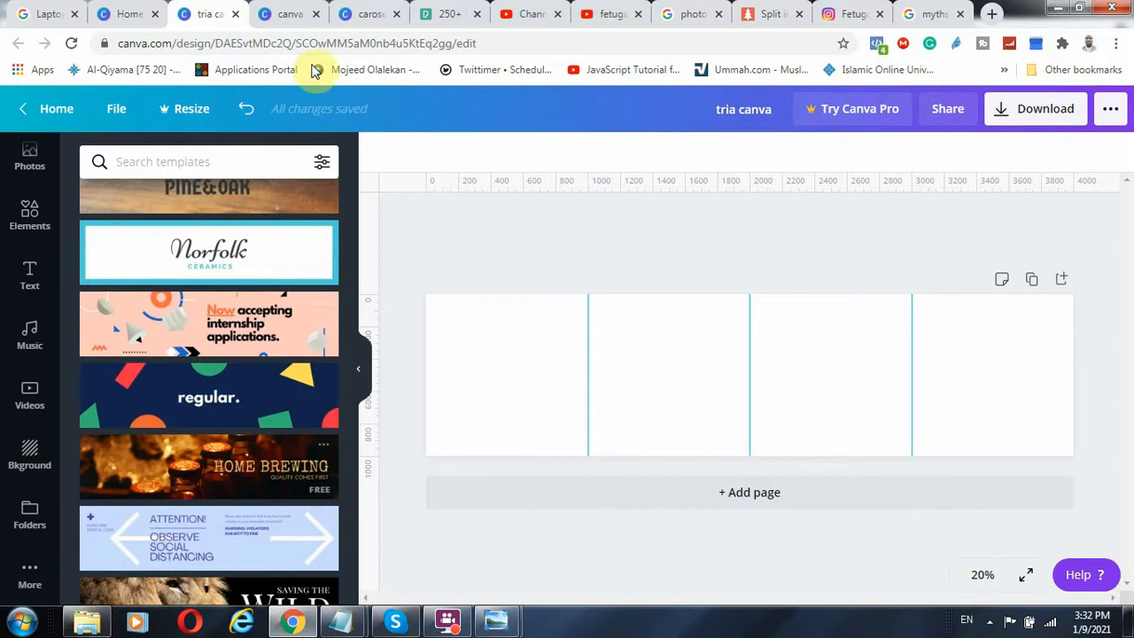
left_click(286, 16)
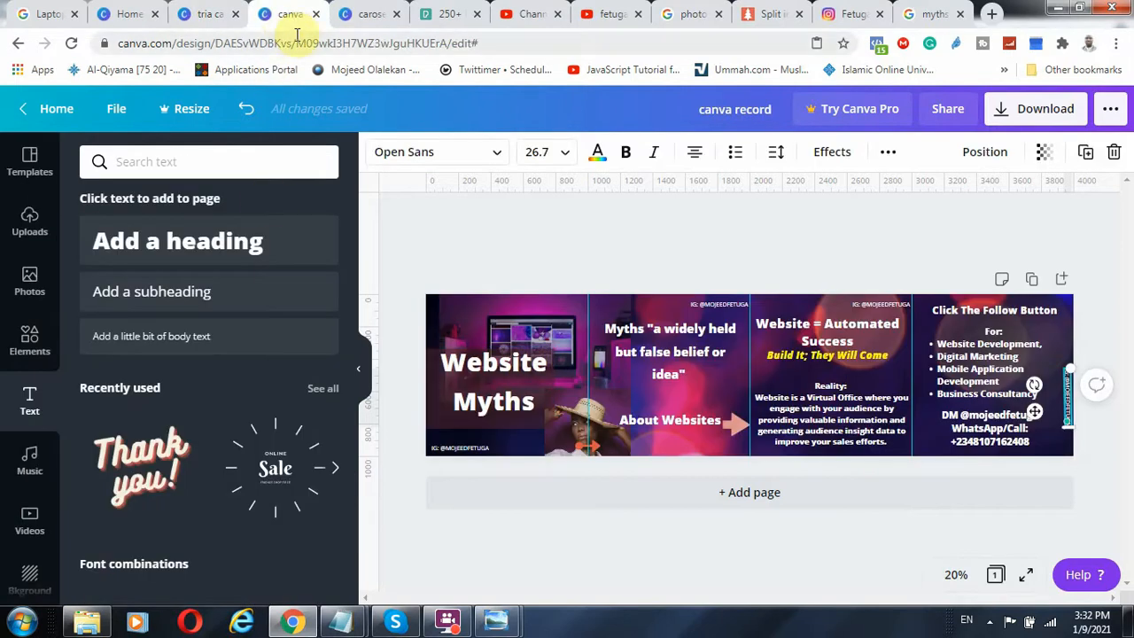
left_click(130, 14)
left_click(204, 14)
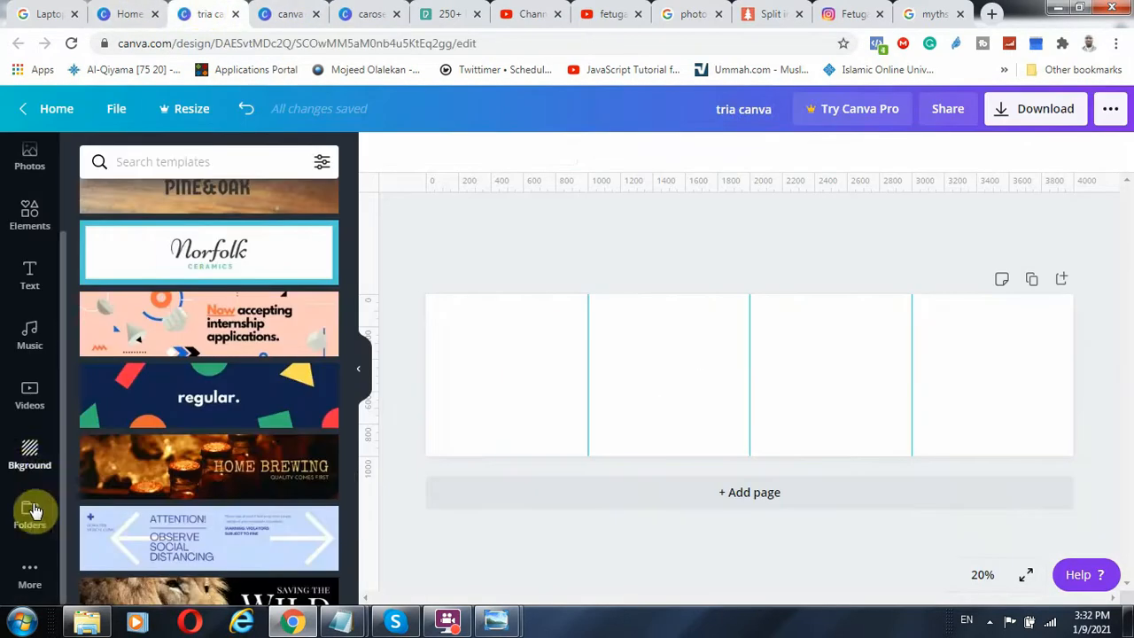
Open the background library and look through the available backgrounds for one suiting the carousel
left_click(29, 451)
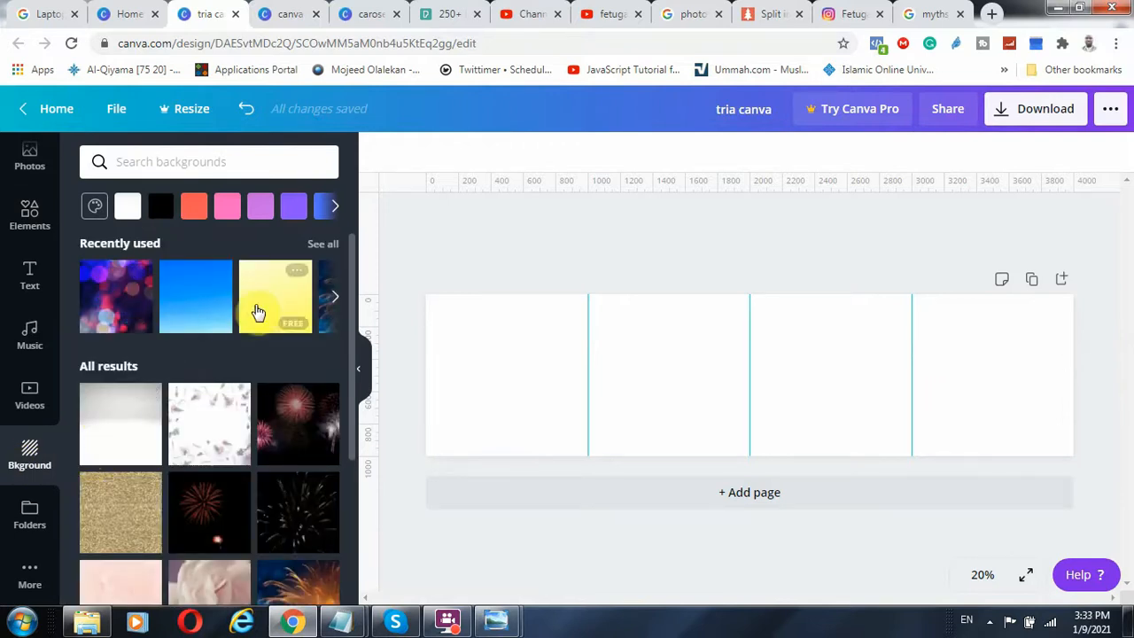
scroll(166, 353, "down", 10)
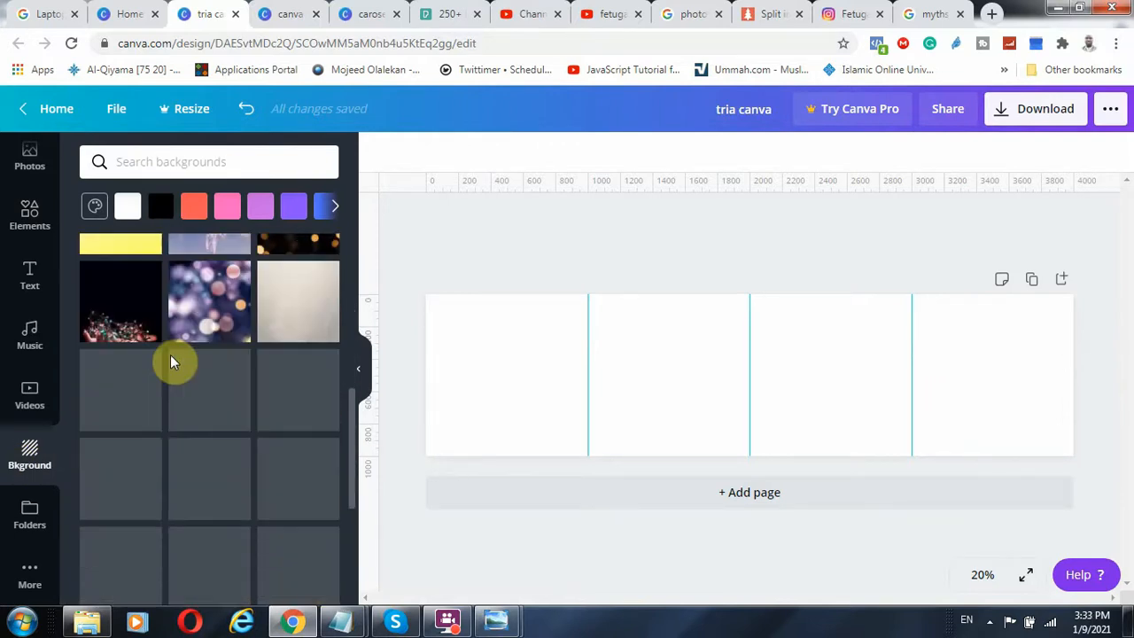
scroll(179, 382, "up", 2)
scroll(179, 382, "down", 2)
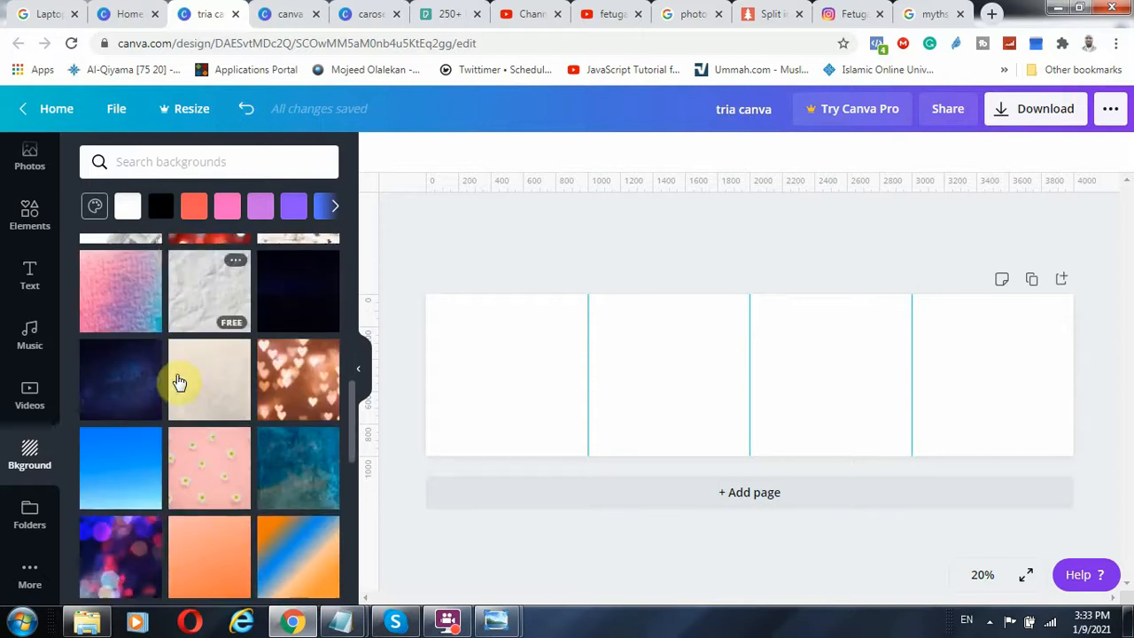
scroll(178, 382, "up", 2)
scroll(178, 382, "down", 2)
scroll(179, 382, "down", 5)
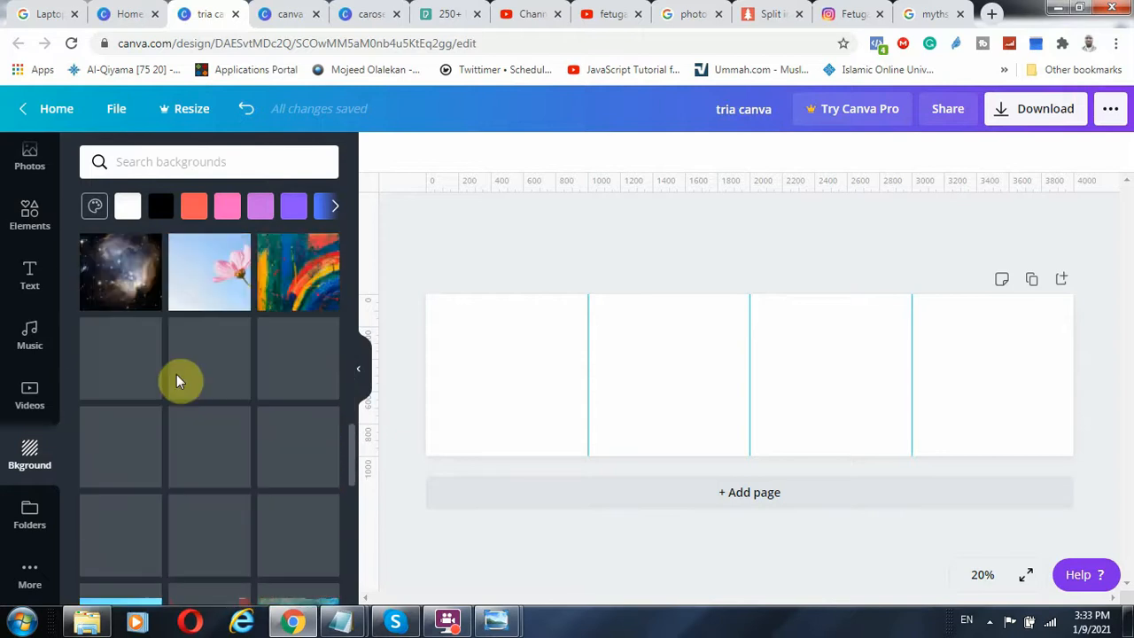
scroll(179, 379, "up", 5)
Check the canva record design's background and apply the same recently used blue, purple and pink bokeh background to the tria canva page
left_click(292, 15)
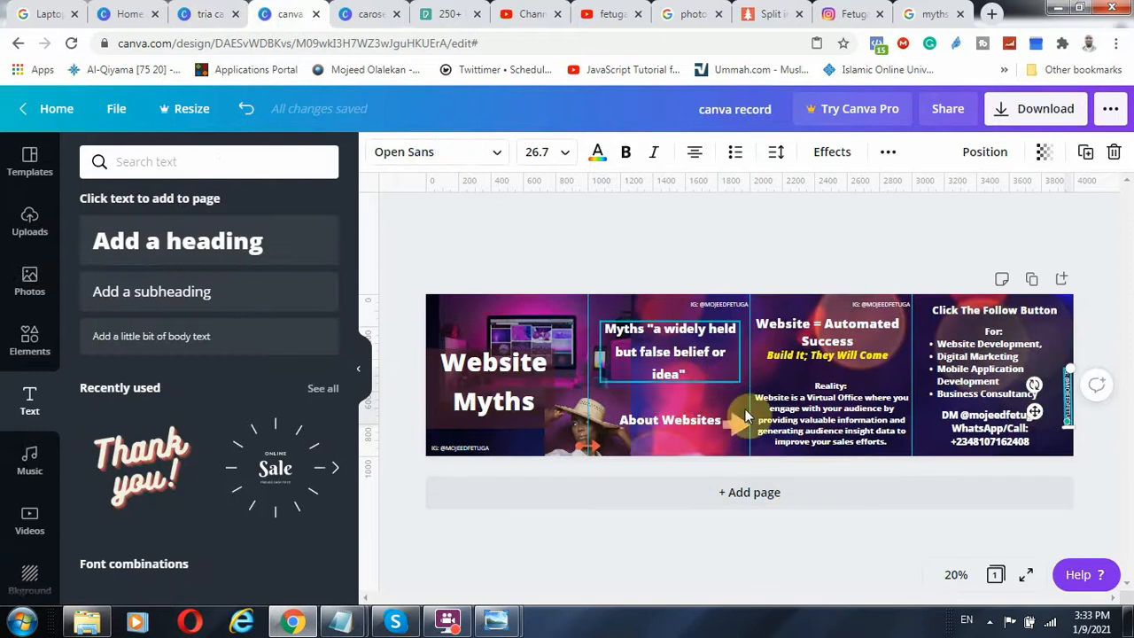
left_click(134, 10)
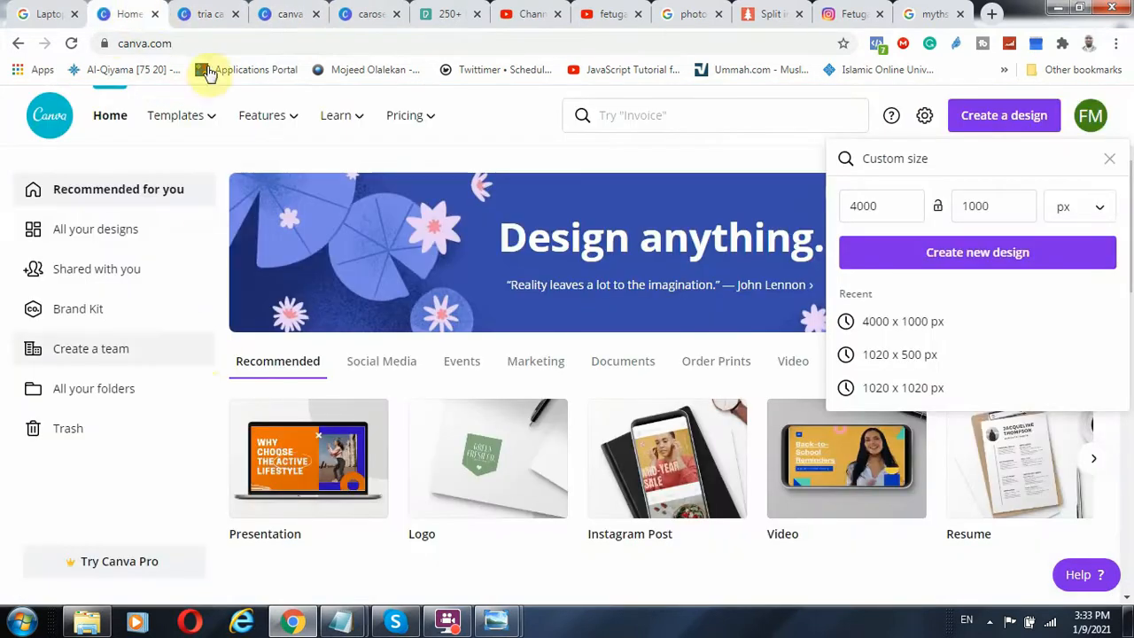
left_click(206, 15)
scroll(241, 401, "up", 1)
scroll(241, 401, "up", 5)
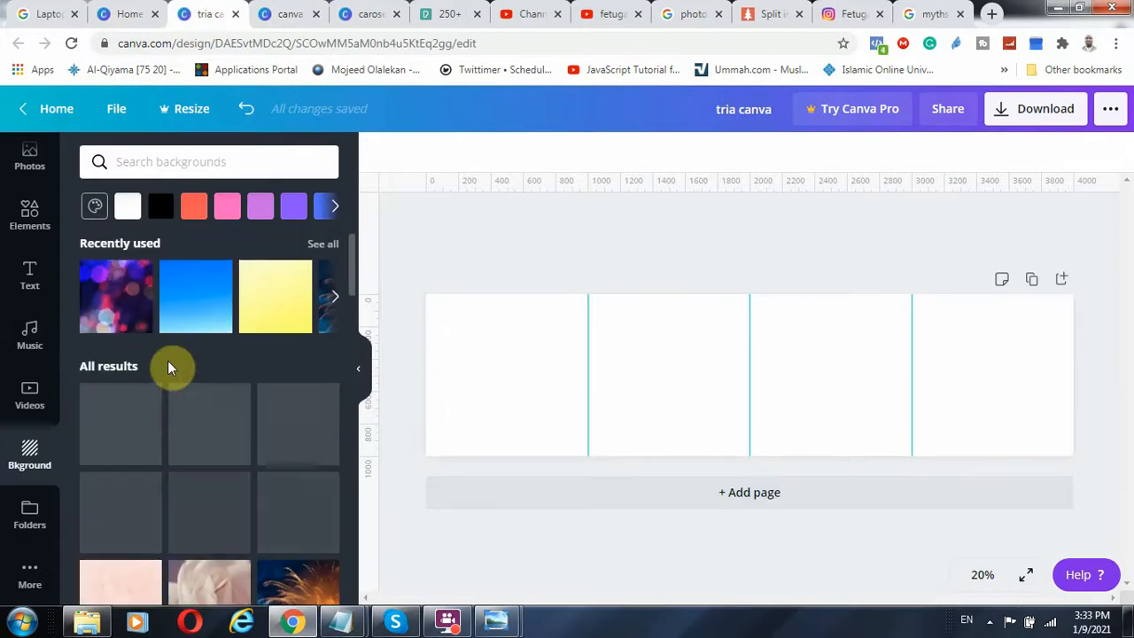
left_click(121, 286)
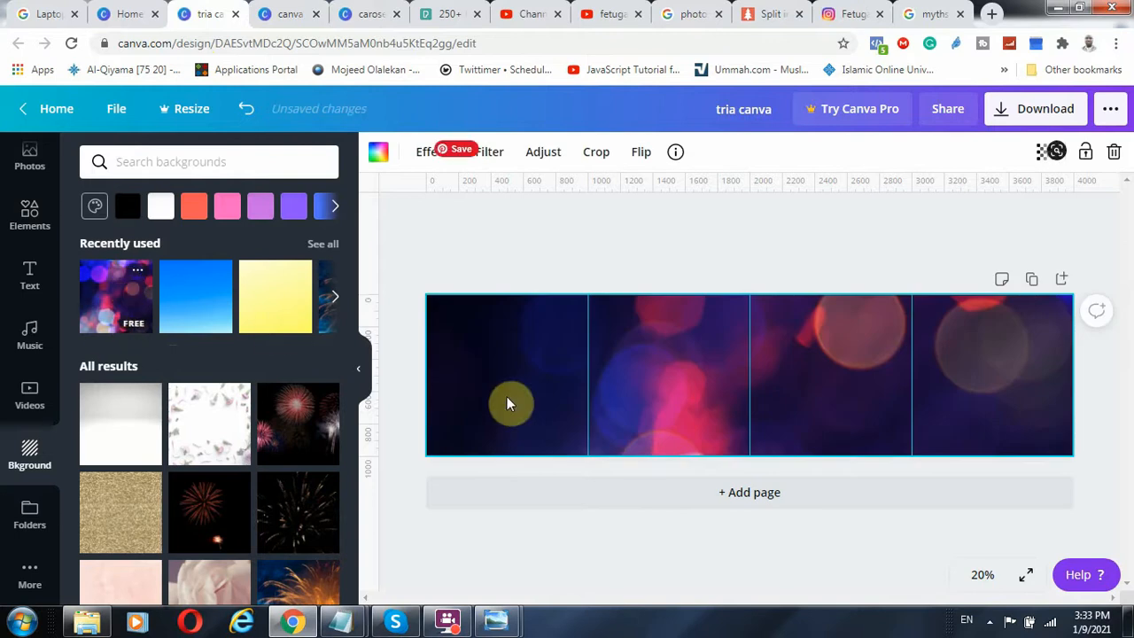
left_click_drag(688, 387, 592, 403)
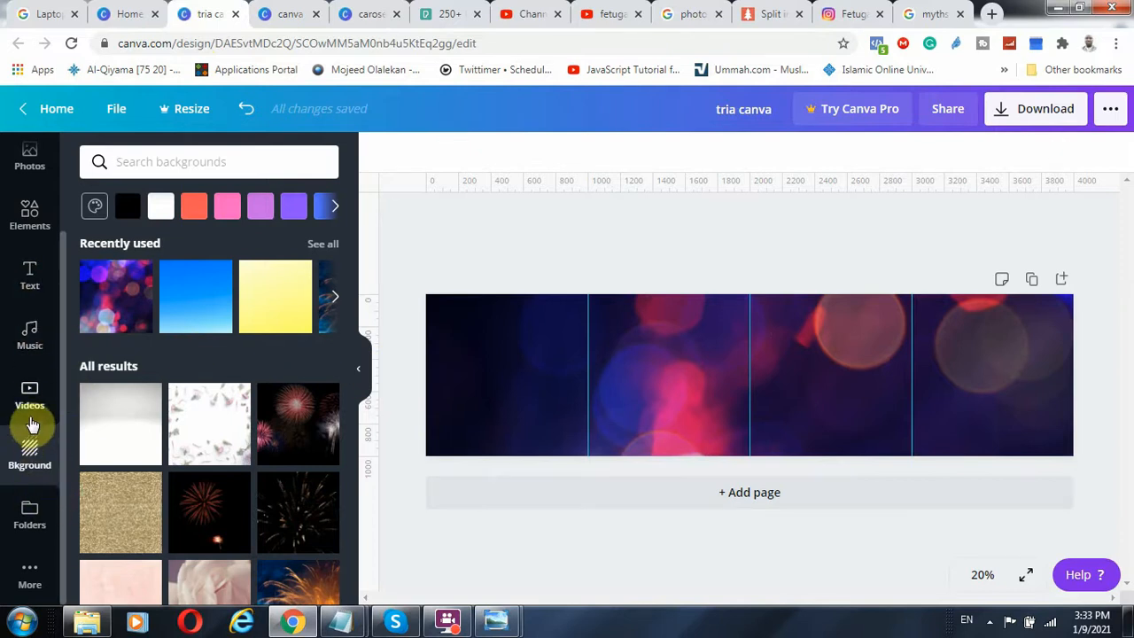
Check the canva record design for reference, then add the recently used square shape to the tria canva page's first quarter
left_click(31, 215)
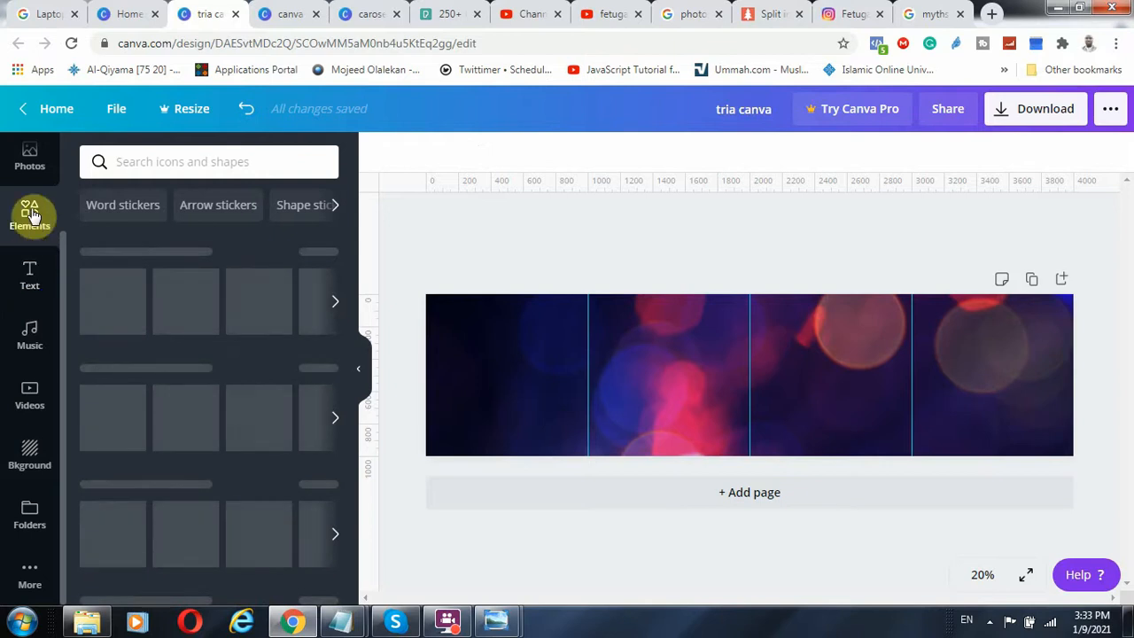
left_click(296, 10)
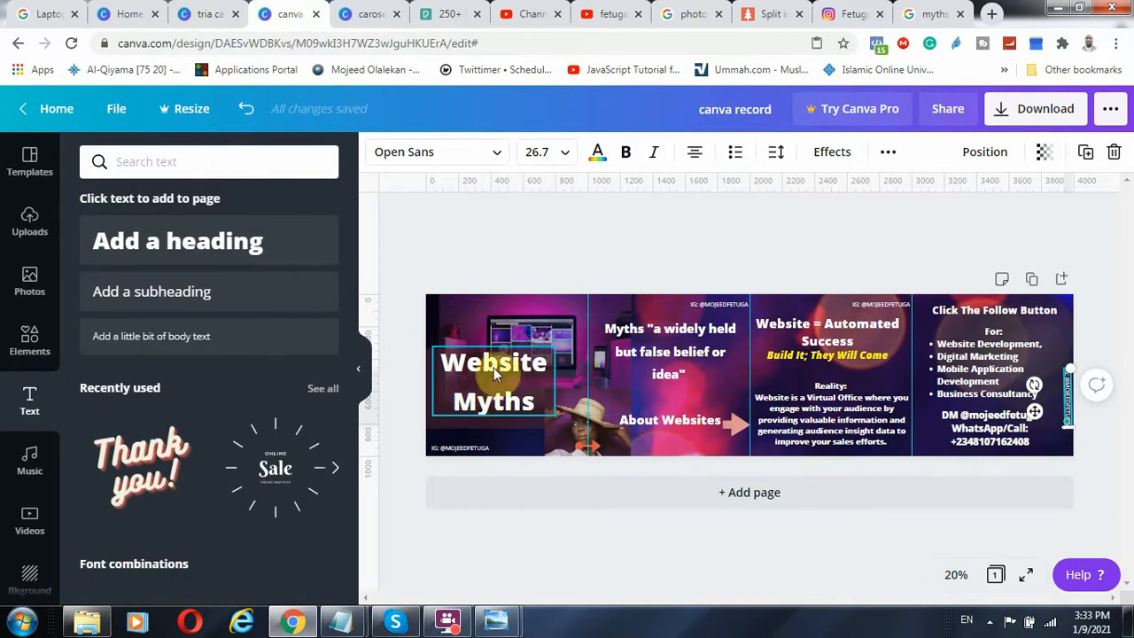
left_click(206, 27)
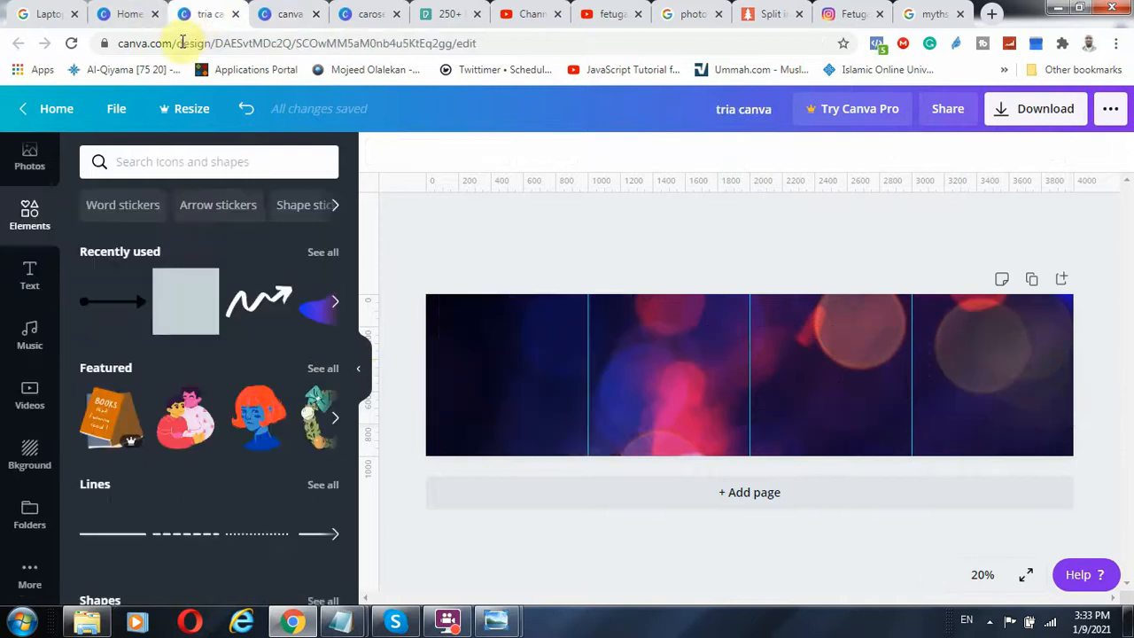
left_click(202, 313)
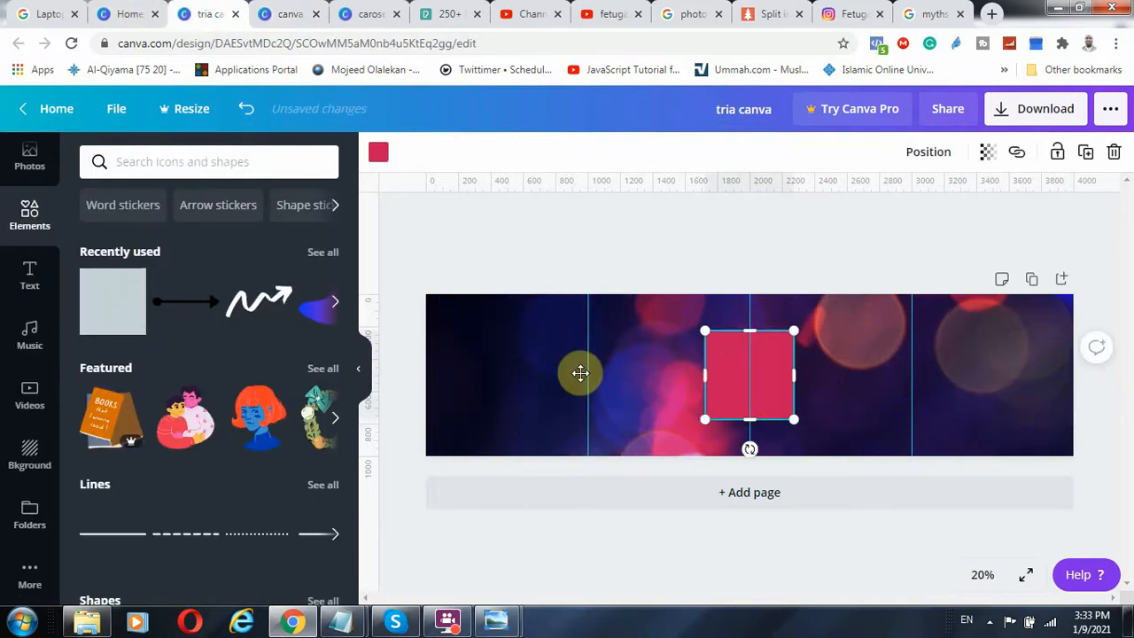
left_click_drag(580, 373, 453, 376)
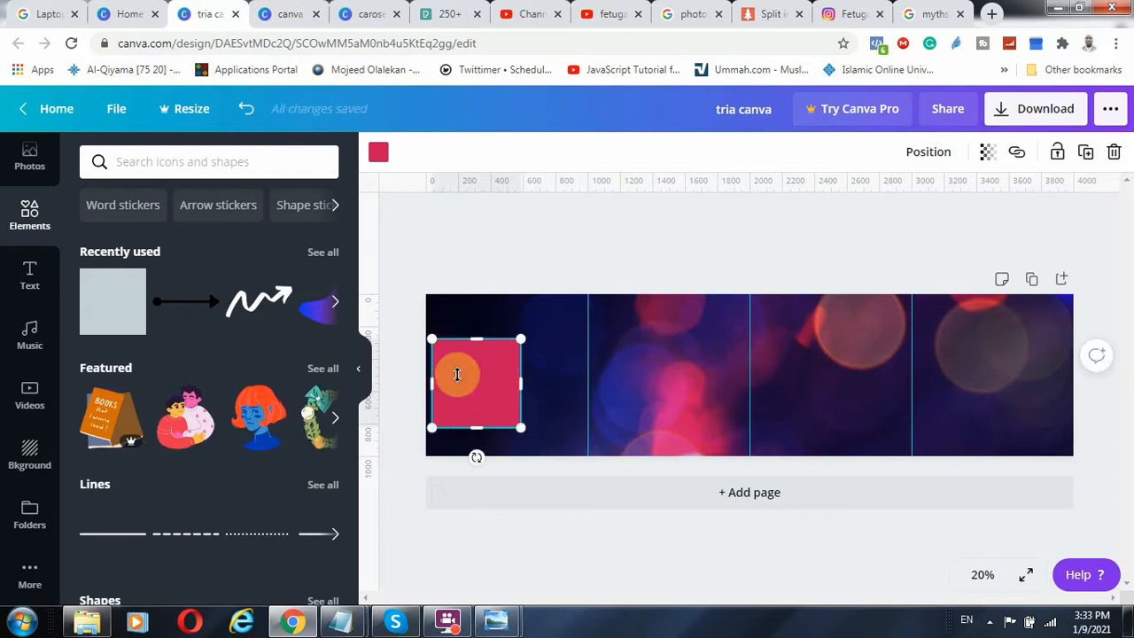
Add a heading reading "Website Myths", enlarge it, wrap it onto two lines and place it over the square
left_click(31, 275)
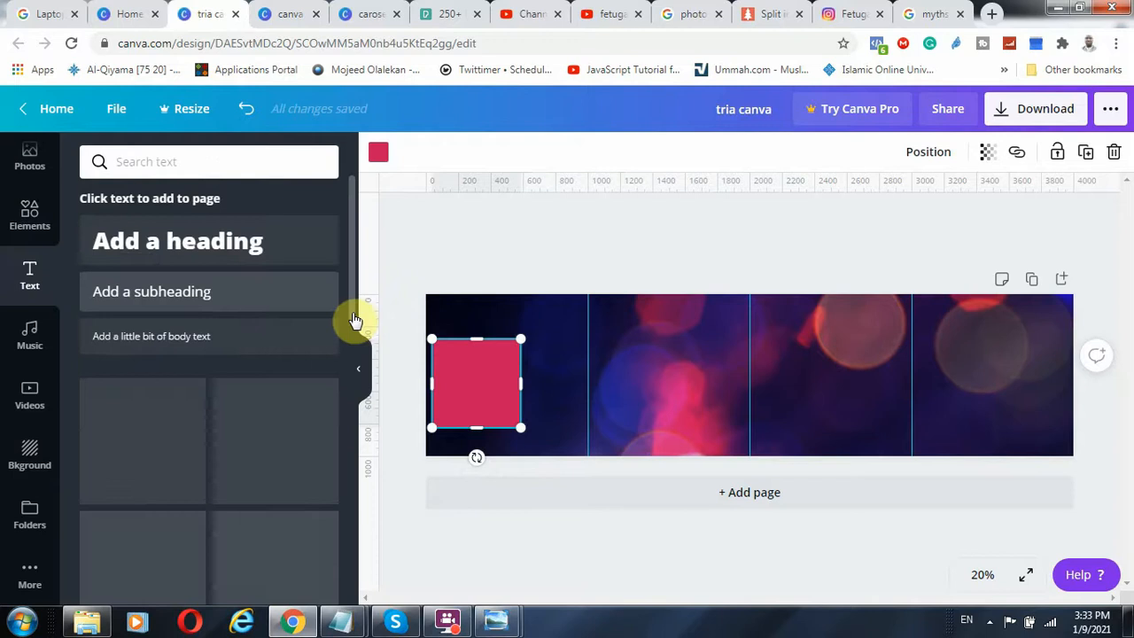
left_click(254, 245)
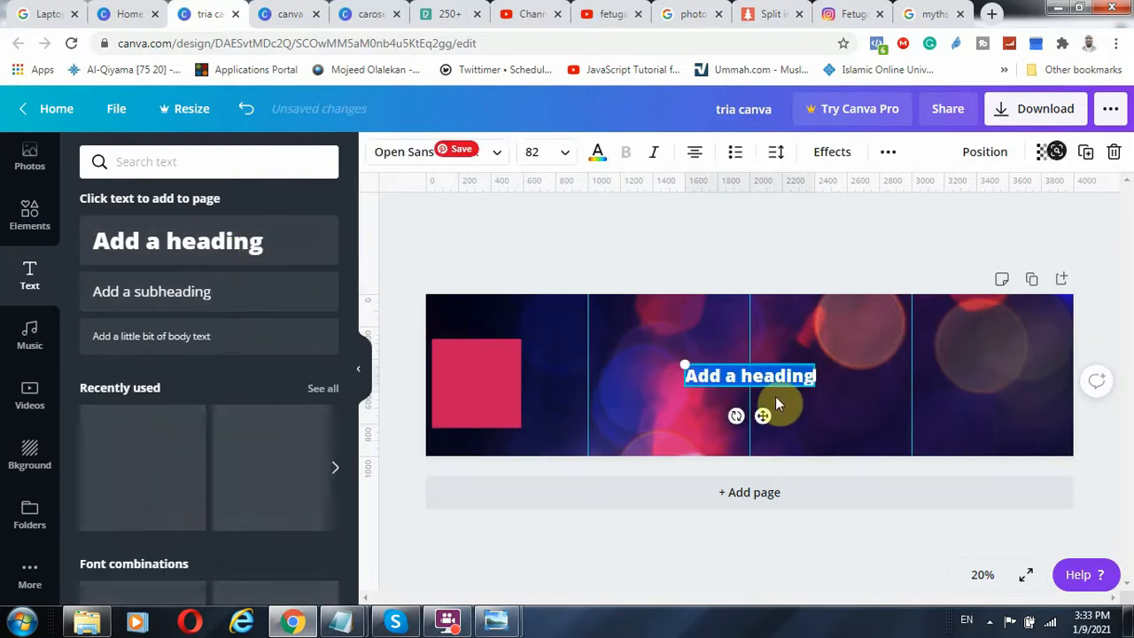
type("We")
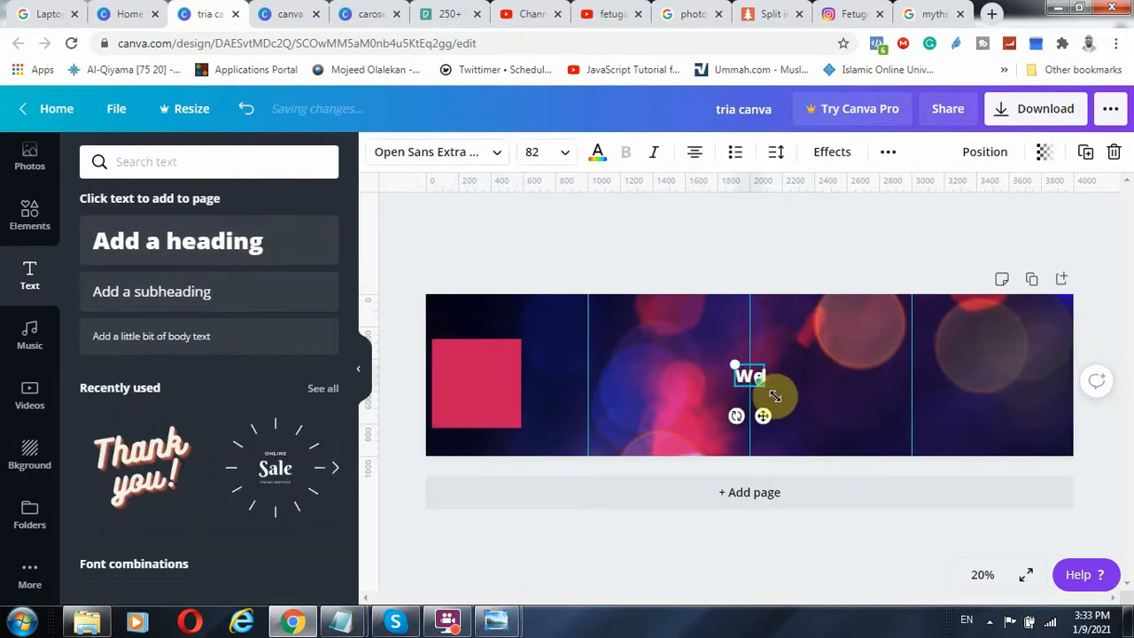
type("bsite Myths")
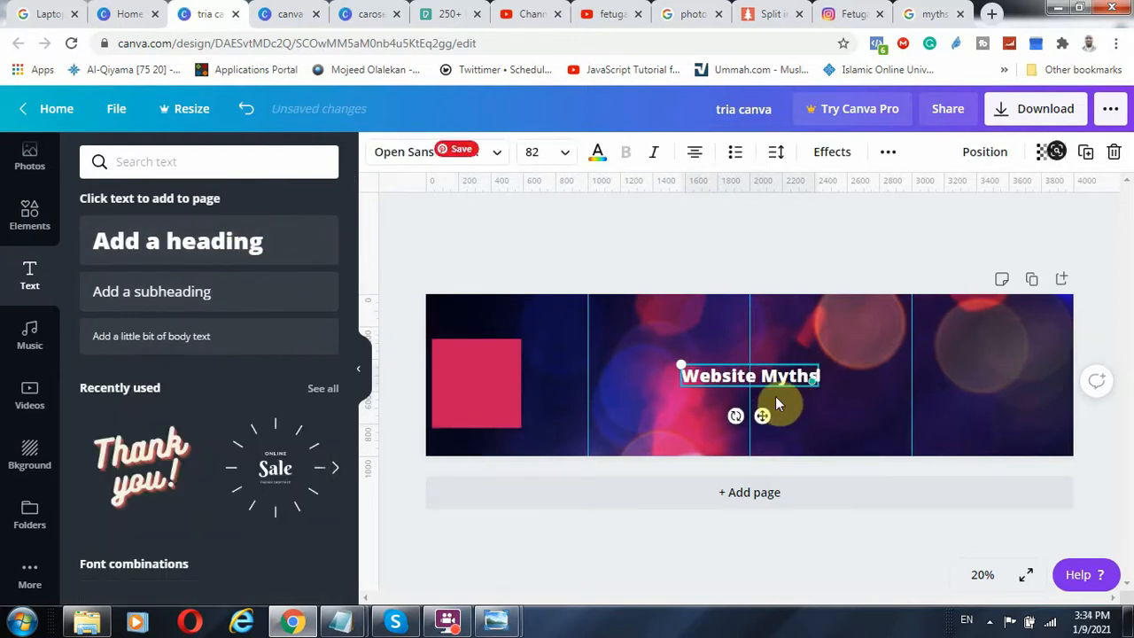
mouse_move(818, 376)
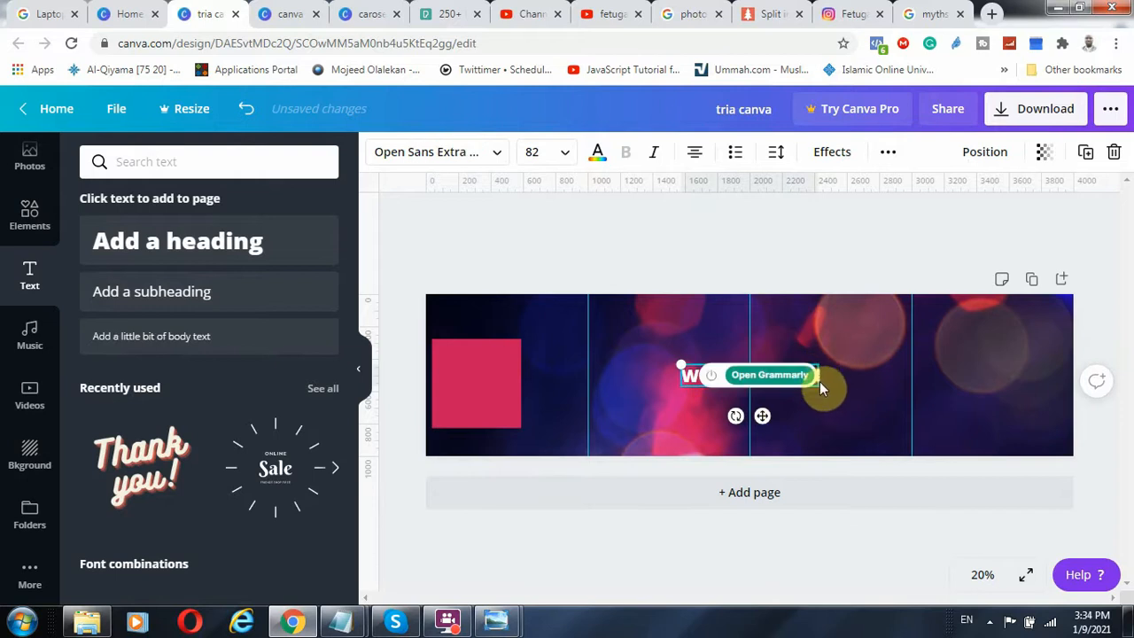
left_click_drag(681, 364, 606, 335)
left_click_drag(816, 370, 520, 354)
Widen the square behind the heading into a rectangle and recolour it dark maroon, #4D2736
left_click(499, 346)
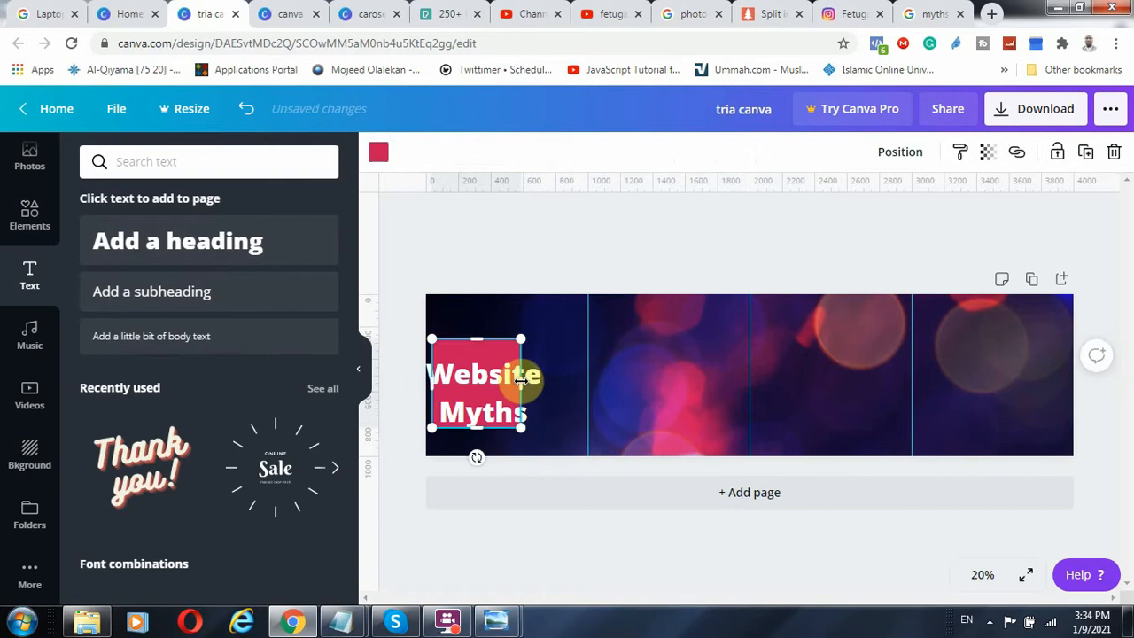
left_click_drag(522, 377, 556, 380)
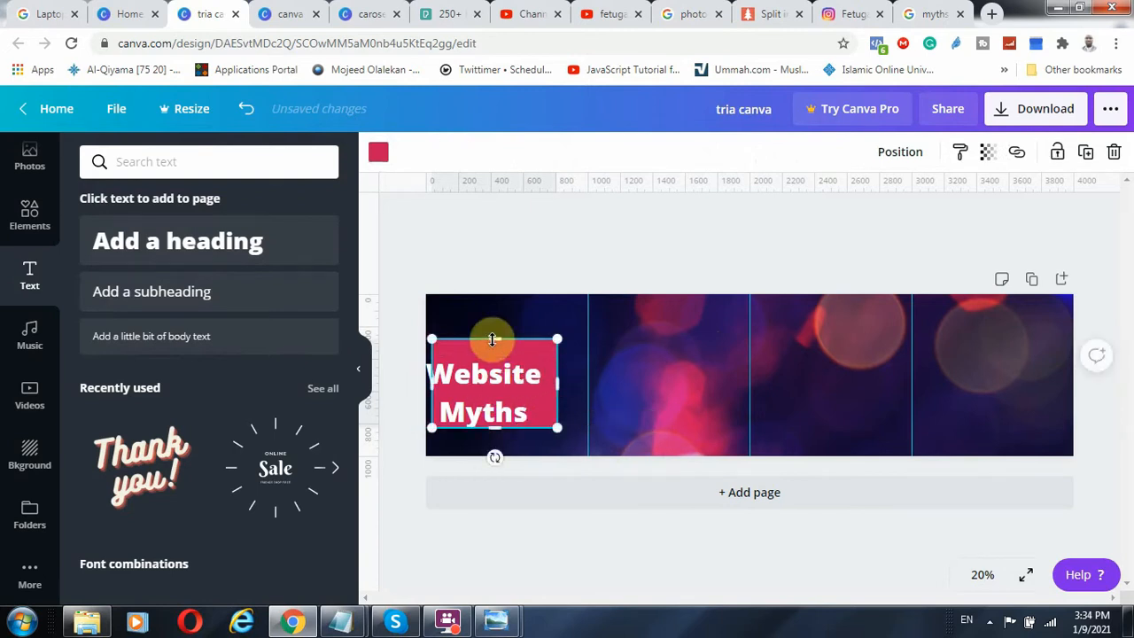
left_click(378, 154)
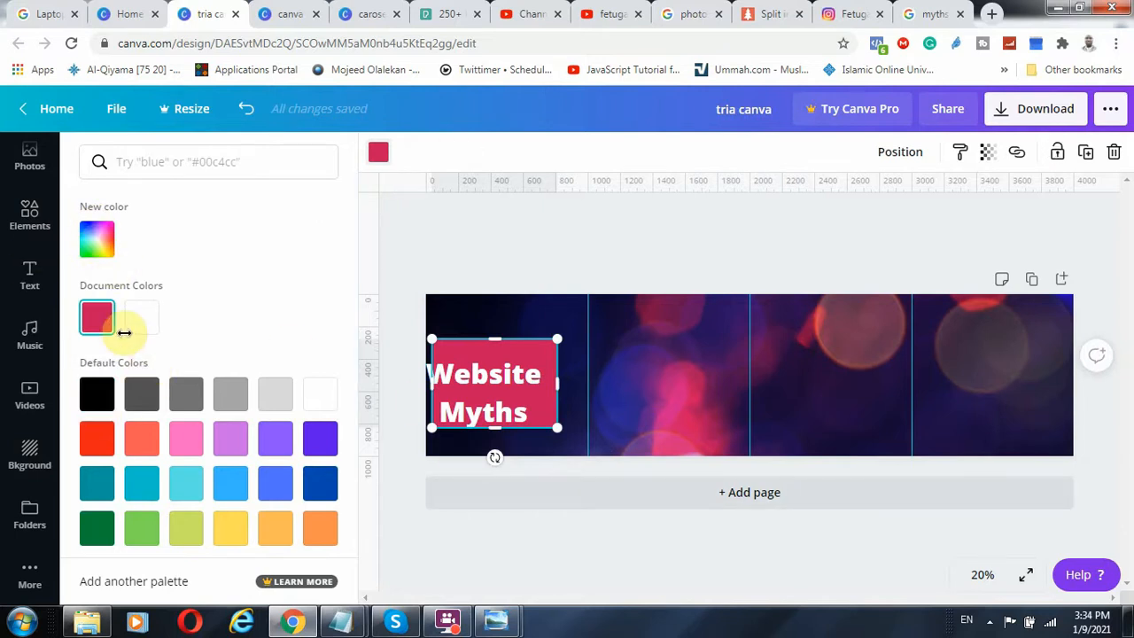
left_click(97, 239)
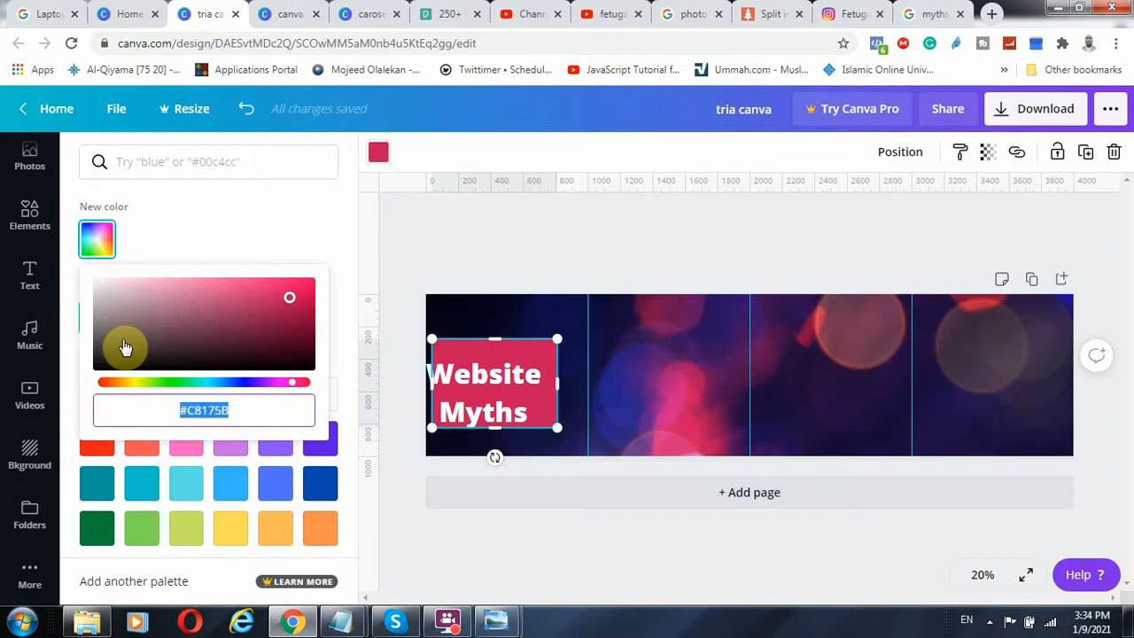
mouse_move(121, 346)
left_mouse_down()
mouse_move(158, 352)
mouse_move(128, 342)
left_mouse_up()
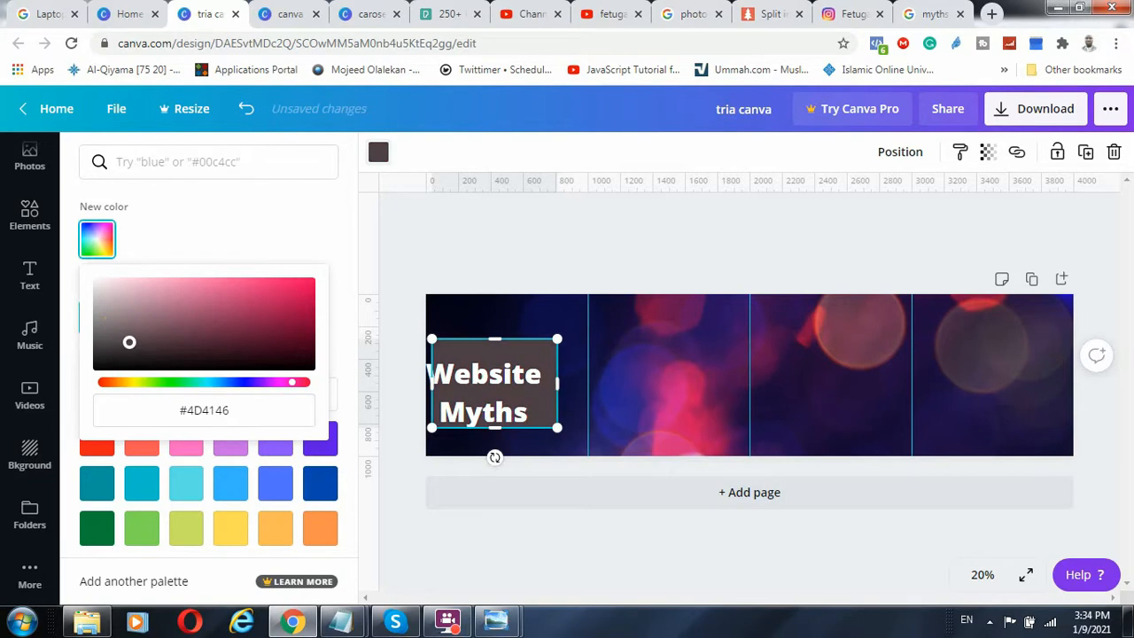
left_click_drag(148, 341, 202, 342)
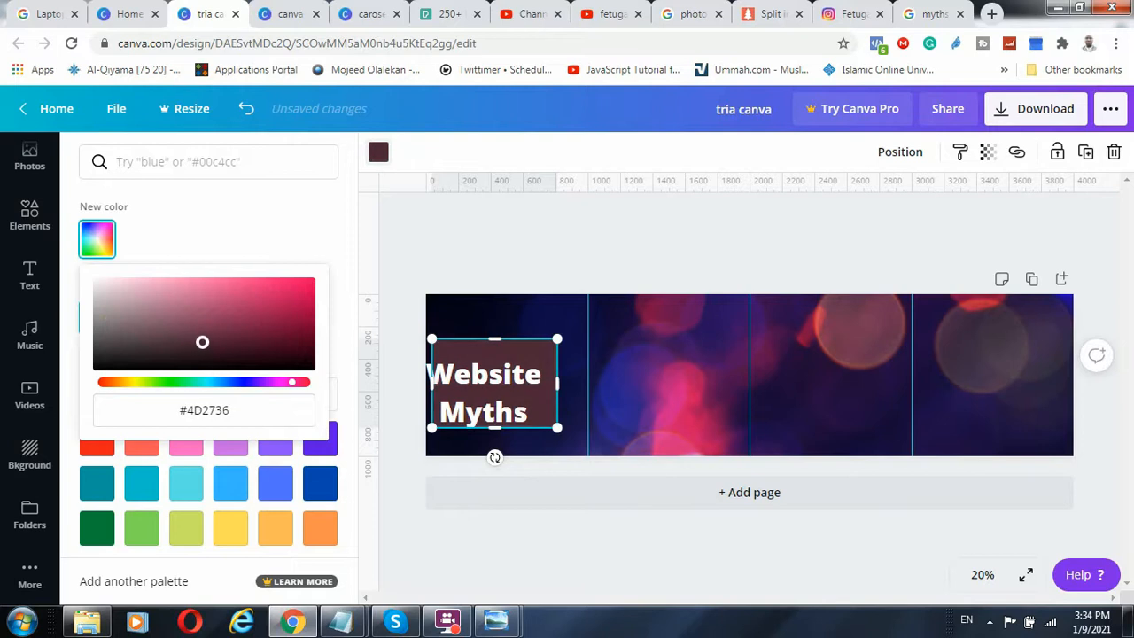
Shift the heading to fit over the maroon rectangle and set the rectangle's transparency to 49
left_click(479, 387)
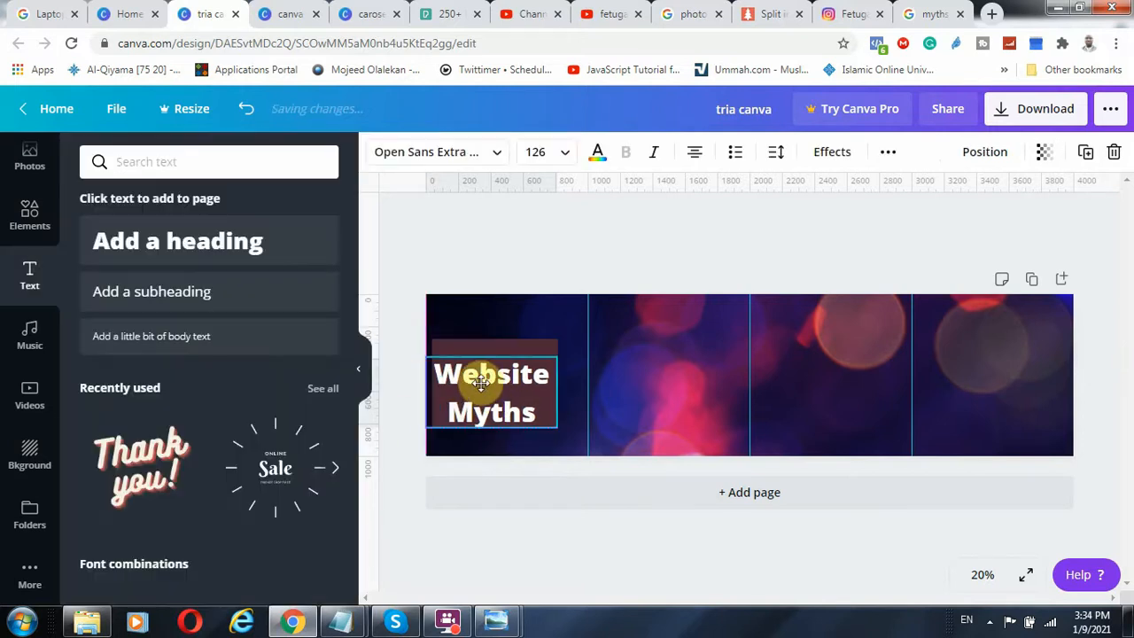
left_click(513, 345)
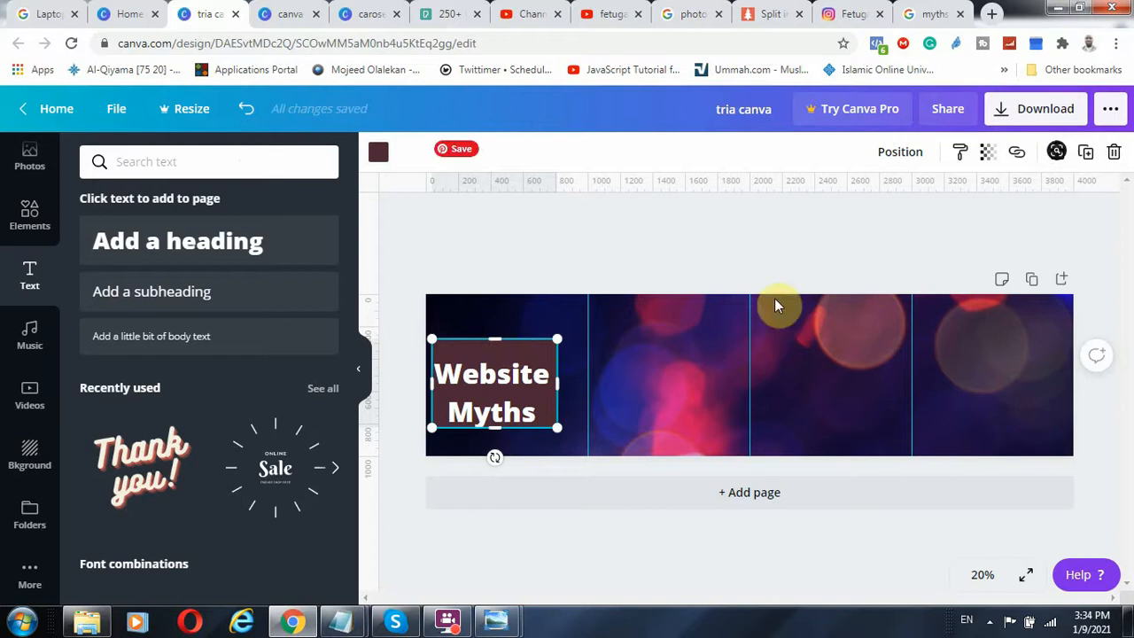
left_click(985, 166)
left_click_drag(941, 195, 890, 213)
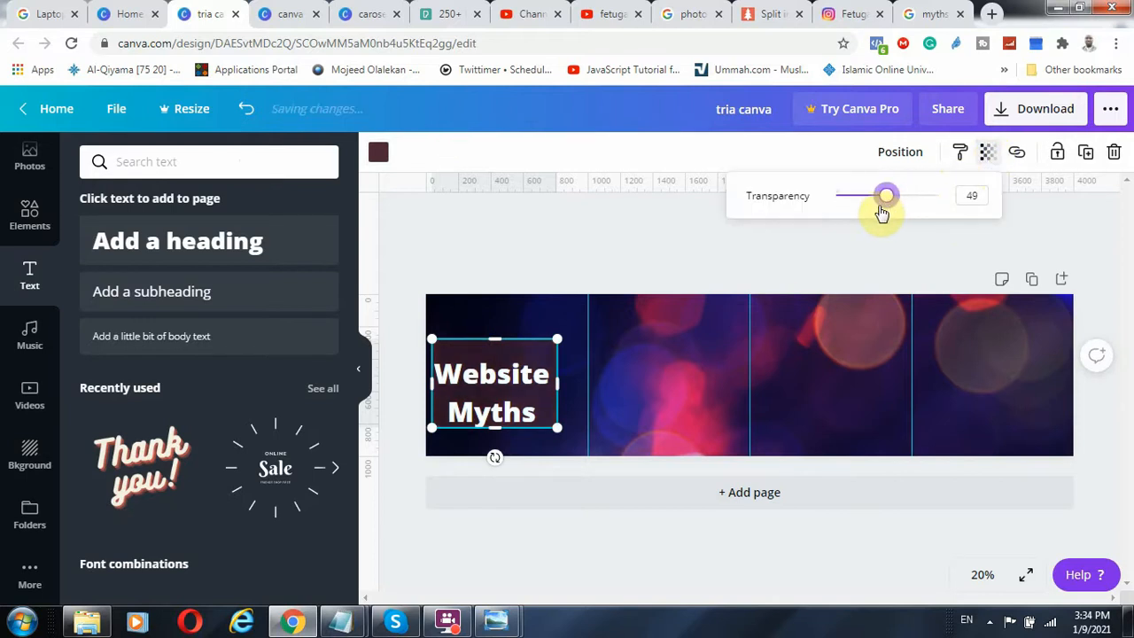
left_click(596, 251)
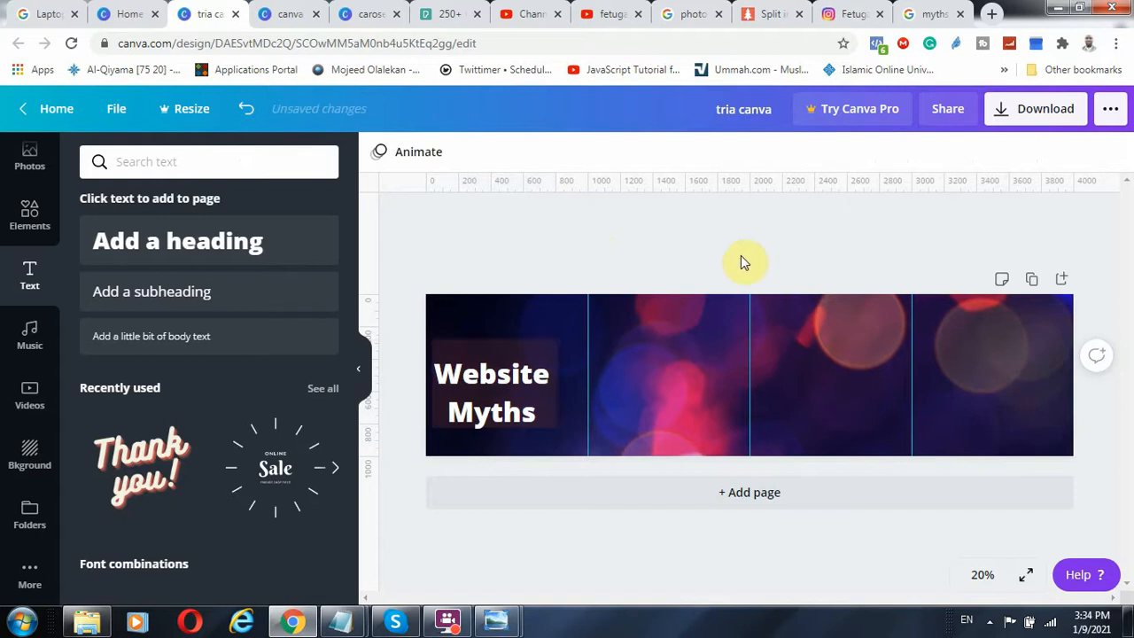
Enlarge the Website Myths heading to size 133, centre it on the rectangle and move both lower in the first quarter
left_click(509, 407)
left_click_drag(556, 422, 560, 422)
mouse_move(494, 372)
left_mouse_down()
mouse_move(481, 364)
mouse_move(493, 368)
left_mouse_up()
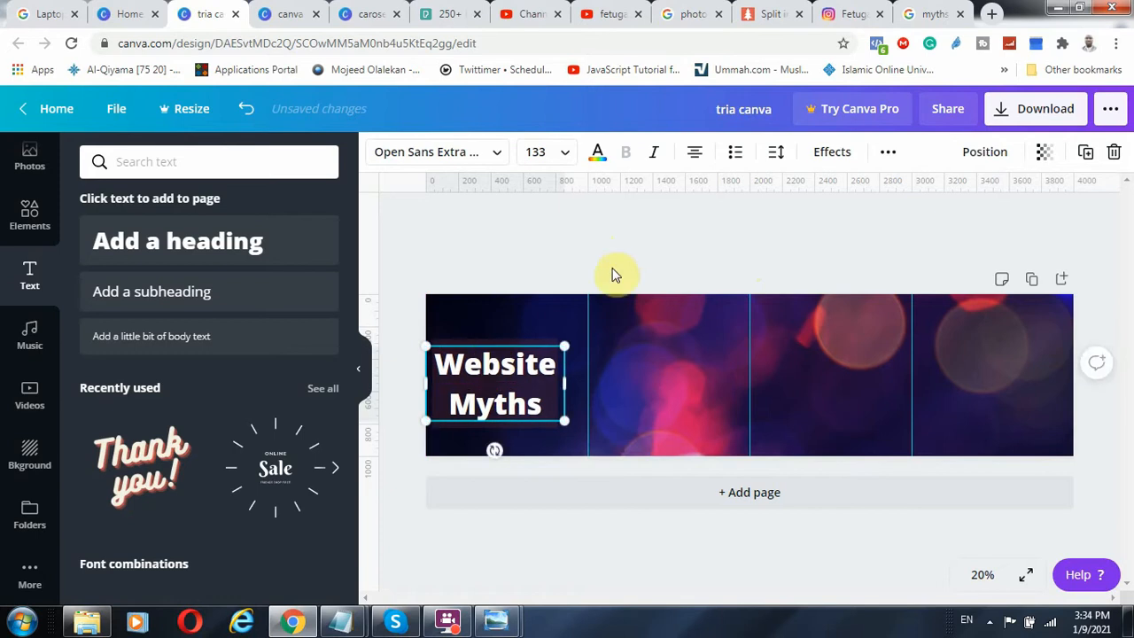
left_click(613, 275)
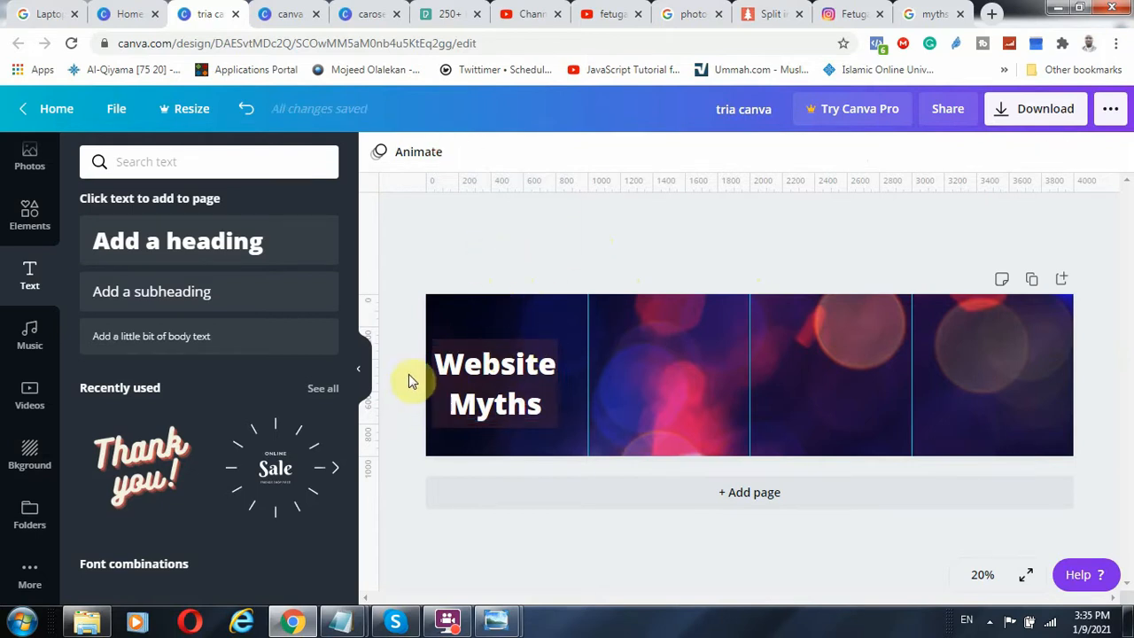
left_click(512, 387)
left_click_drag(510, 391, 508, 395)
left_click(567, 228)
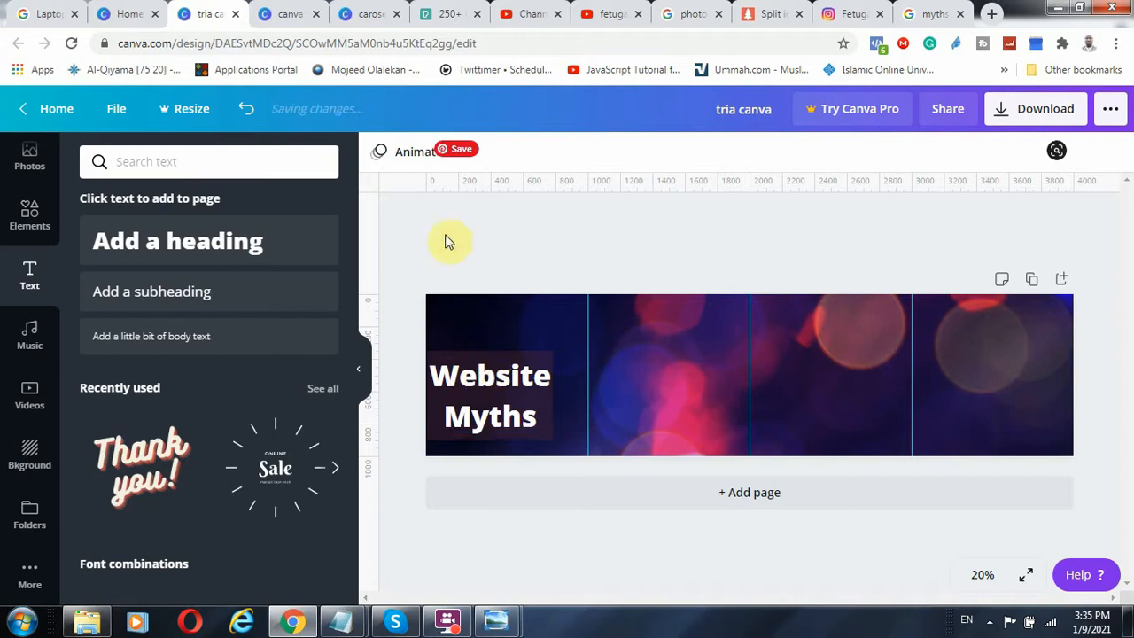
Check the canva record design, then add the recently used straw-hat woman photo across the first guide, overlapping the page's lower edge
left_click(354, 14)
left_click(285, 13)
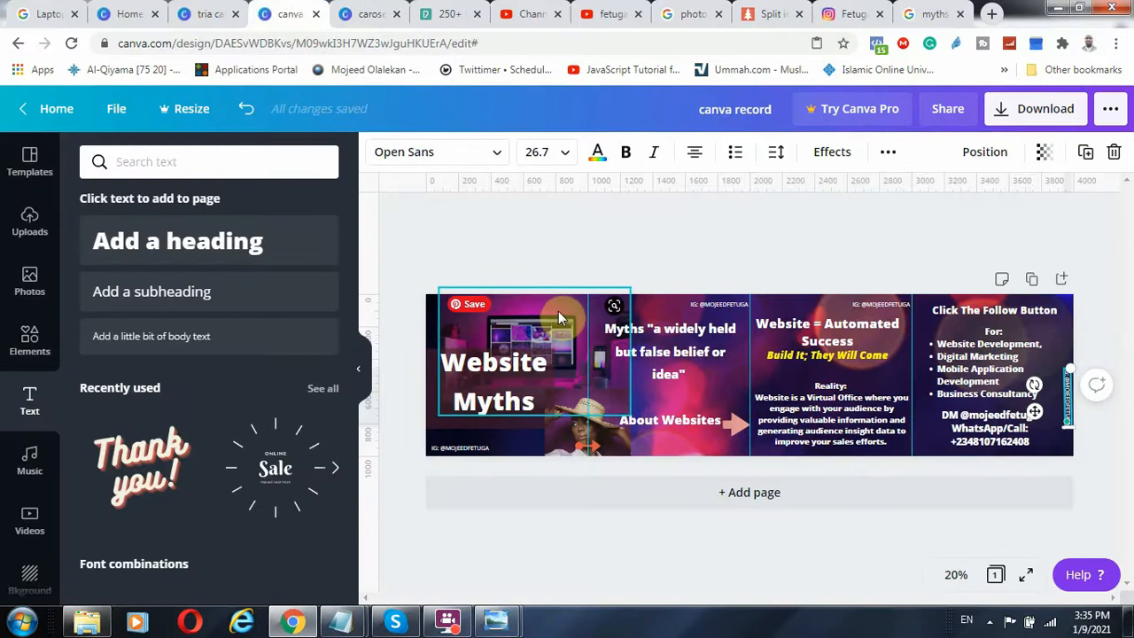
left_click(212, 13)
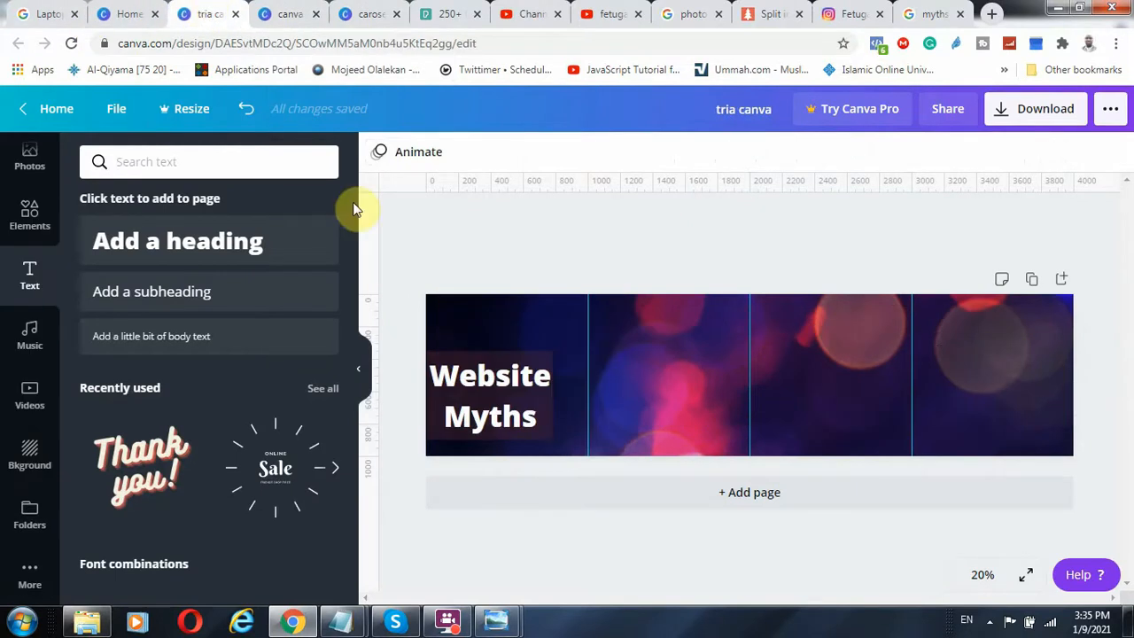
scroll(29, 337, "up", 2)
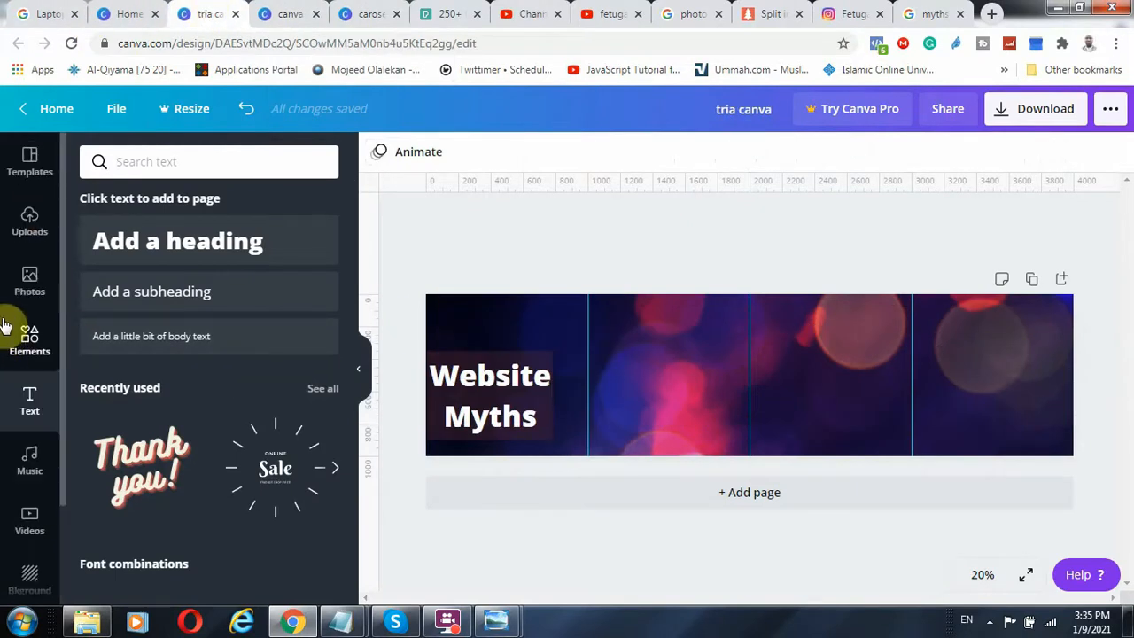
left_click(29, 282)
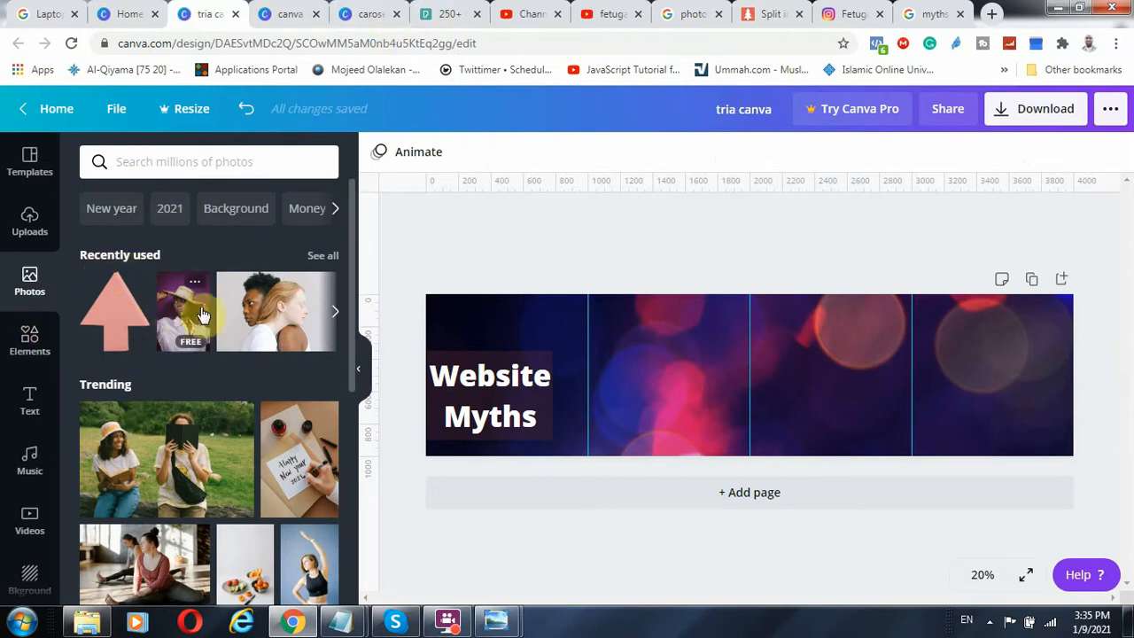
scroll(162, 367, "down", 10)
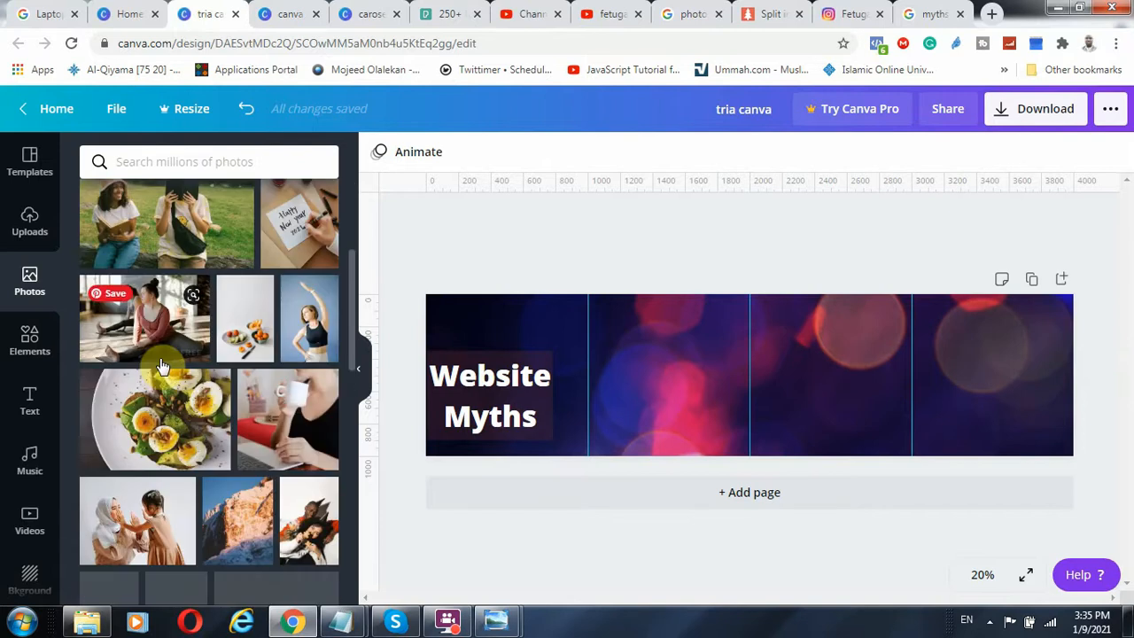
scroll(166, 380, "up", 10)
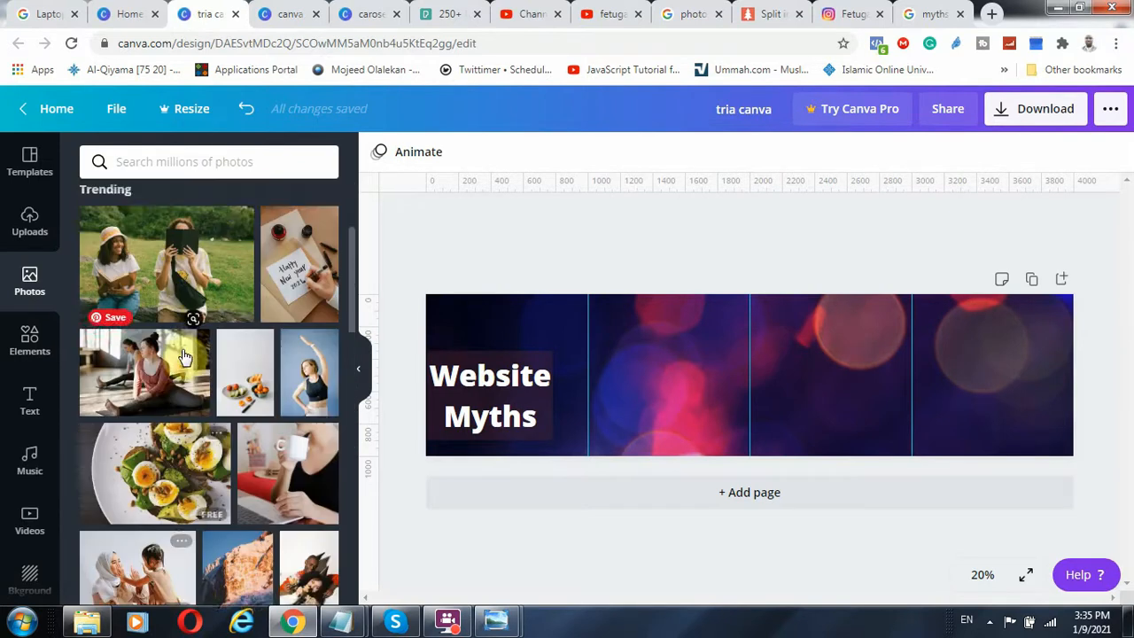
left_click_drag(184, 311, 630, 398)
left_click_drag(734, 354, 558, 426)
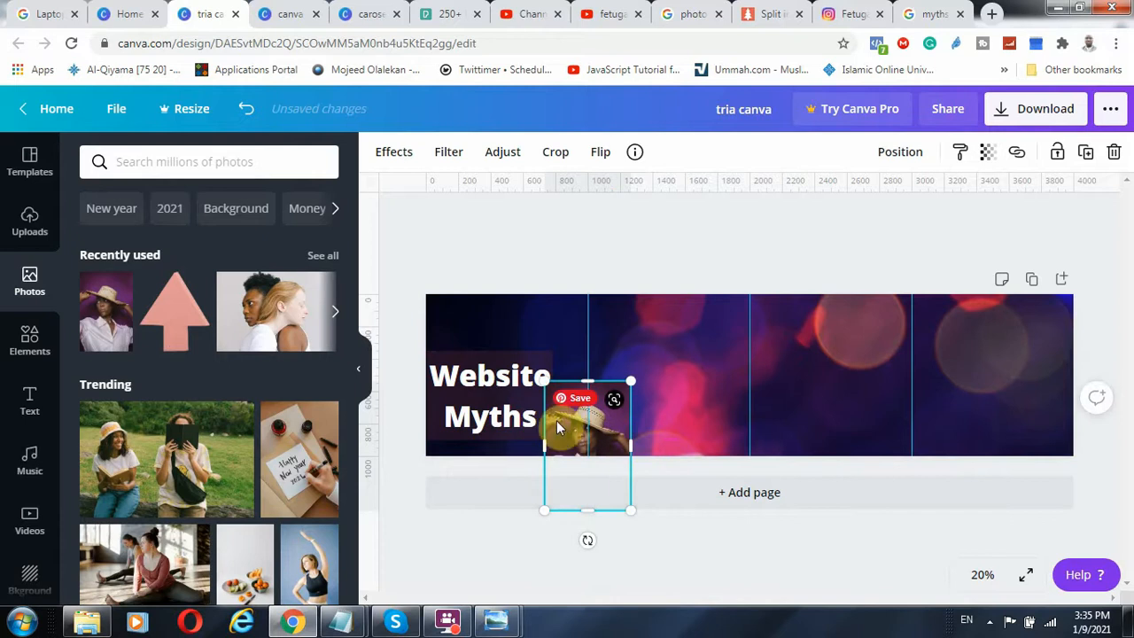
Send the straw-hat woman photo backward behind the Website Myths heading
left_click(711, 248)
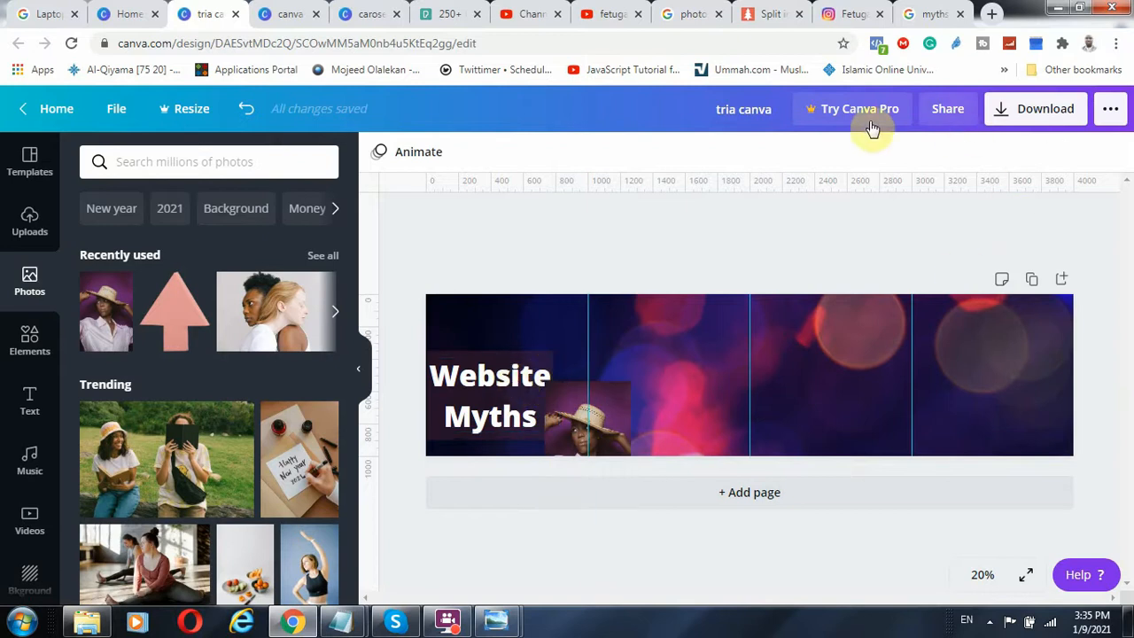
left_click(594, 443)
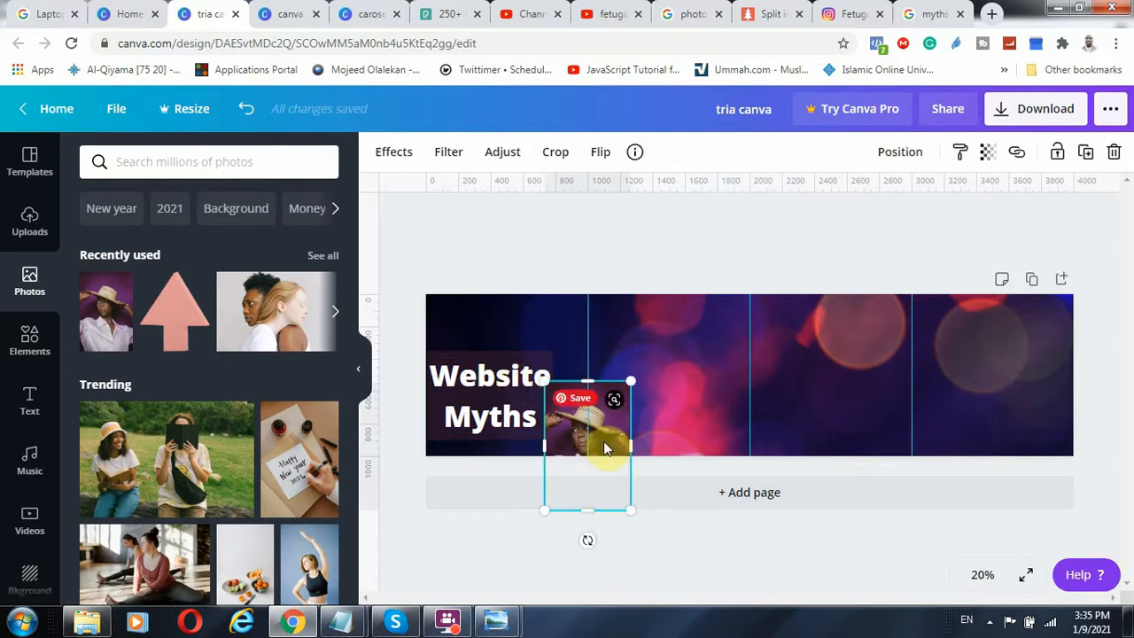
left_click(890, 151)
left_click(841, 203)
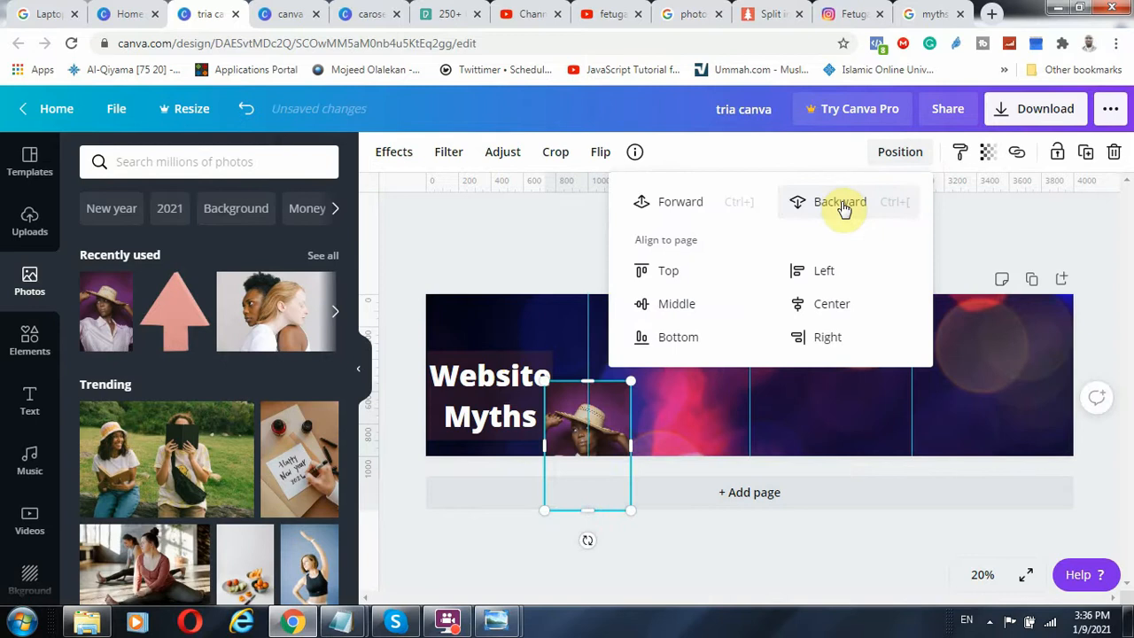
left_click(969, 238)
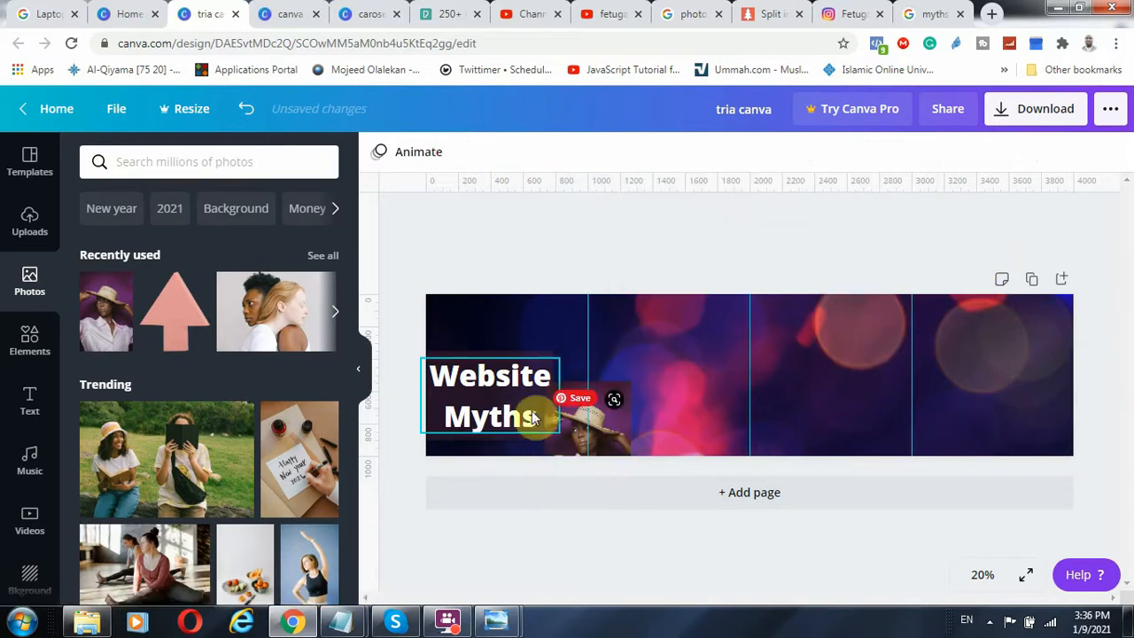
left_click(543, 411)
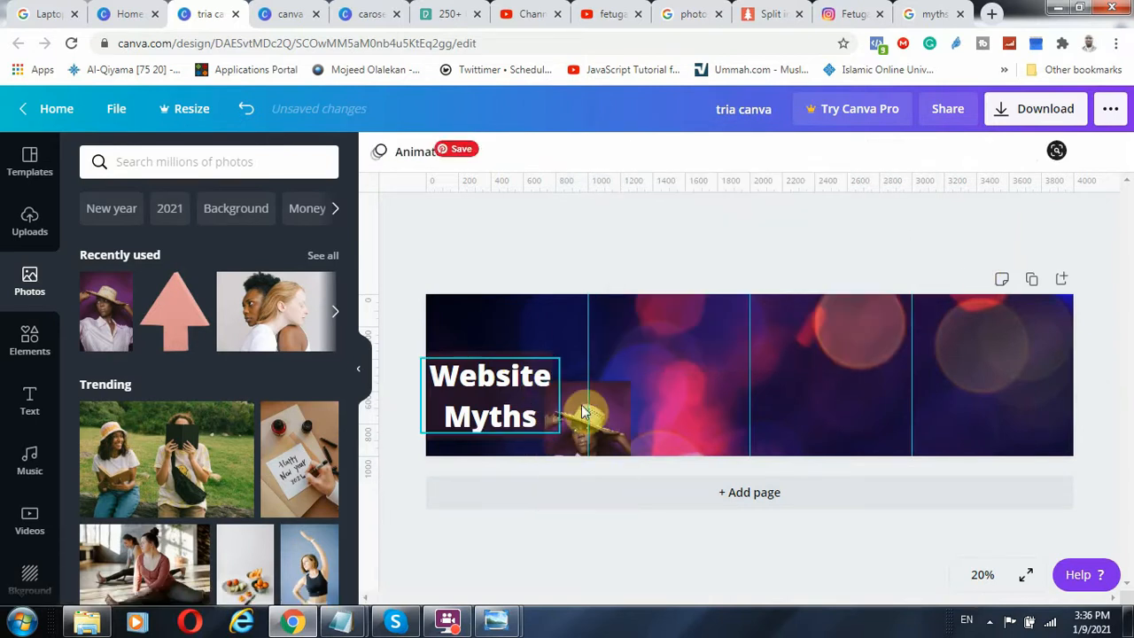
Check the carosel and canva record designs, then search the photos for "website" and add the free laptop-and-coffee photo to the tria canva page
left_click(685, 250)
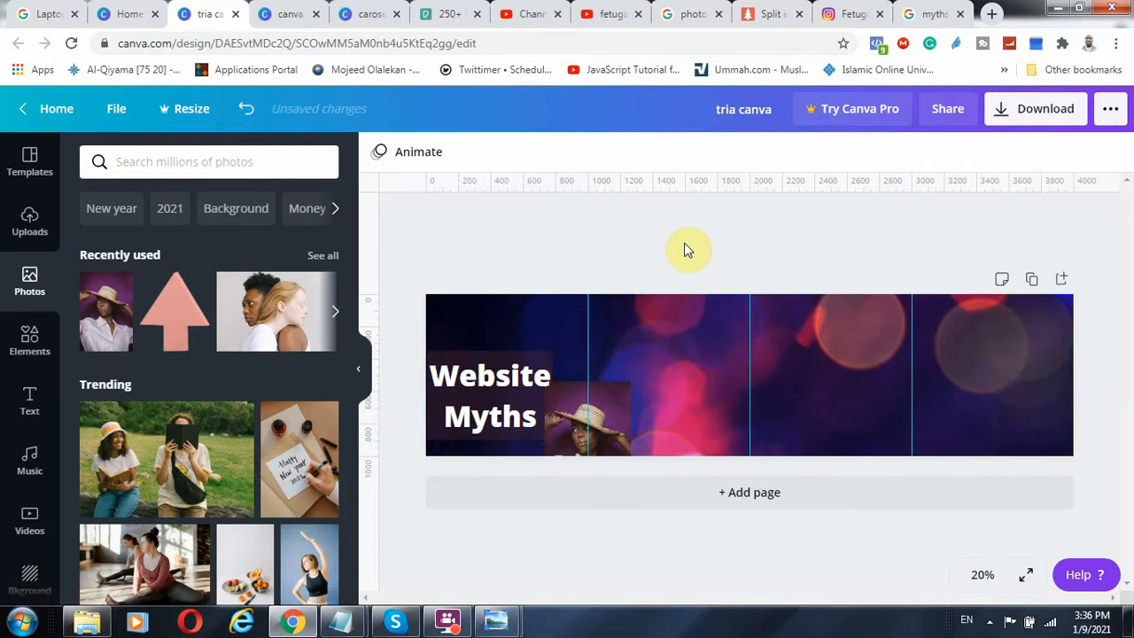
left_click(379, 13)
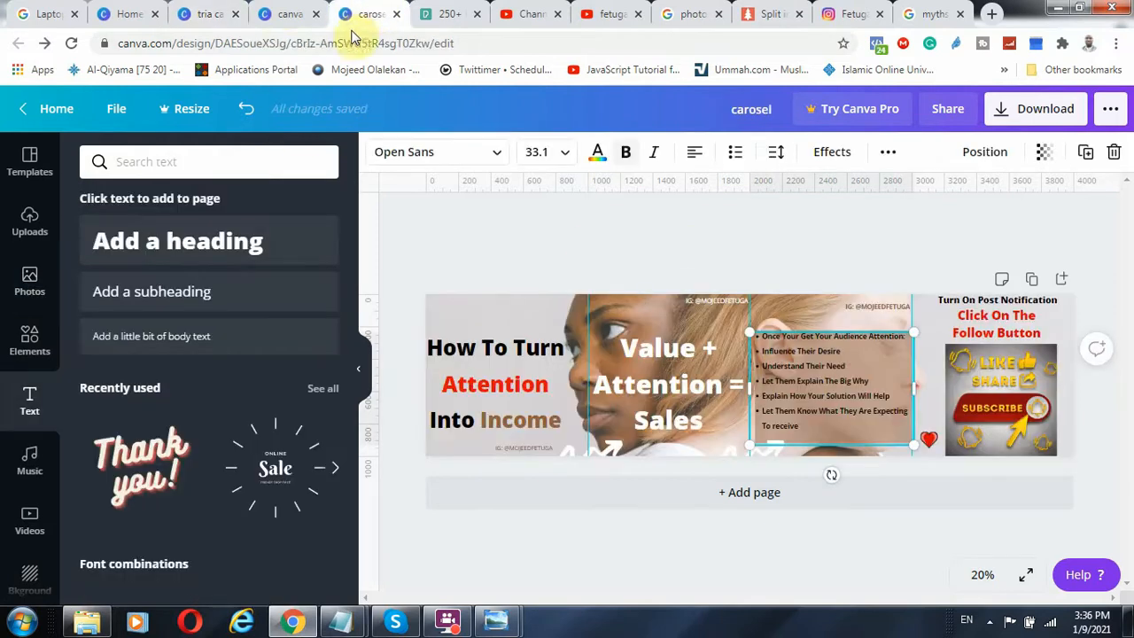
left_click(287, 13)
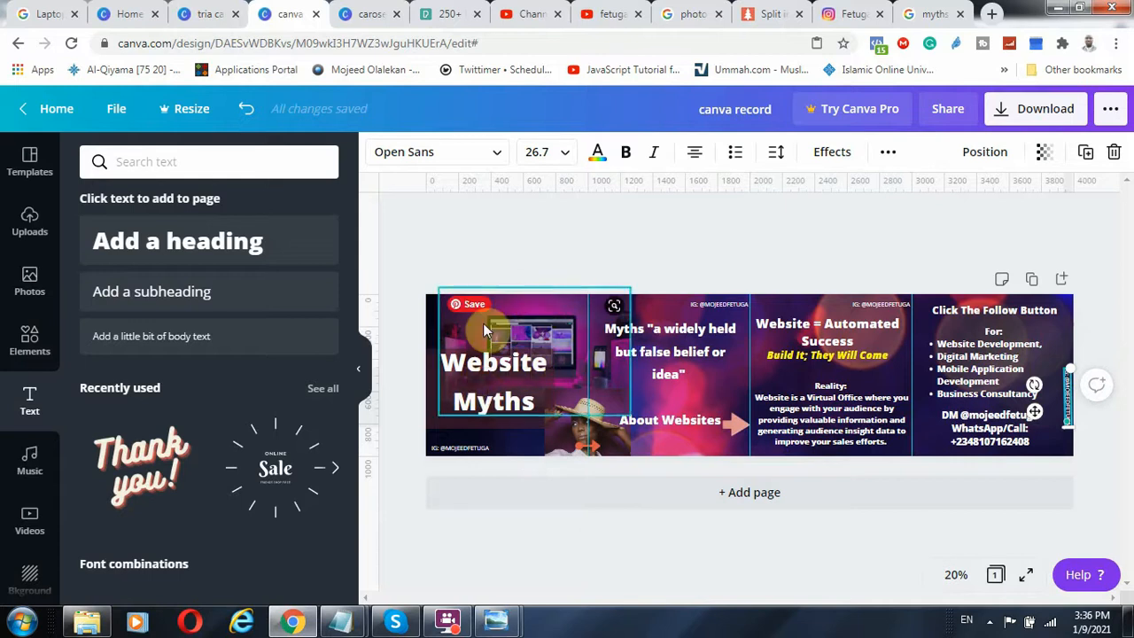
left_click(203, 13)
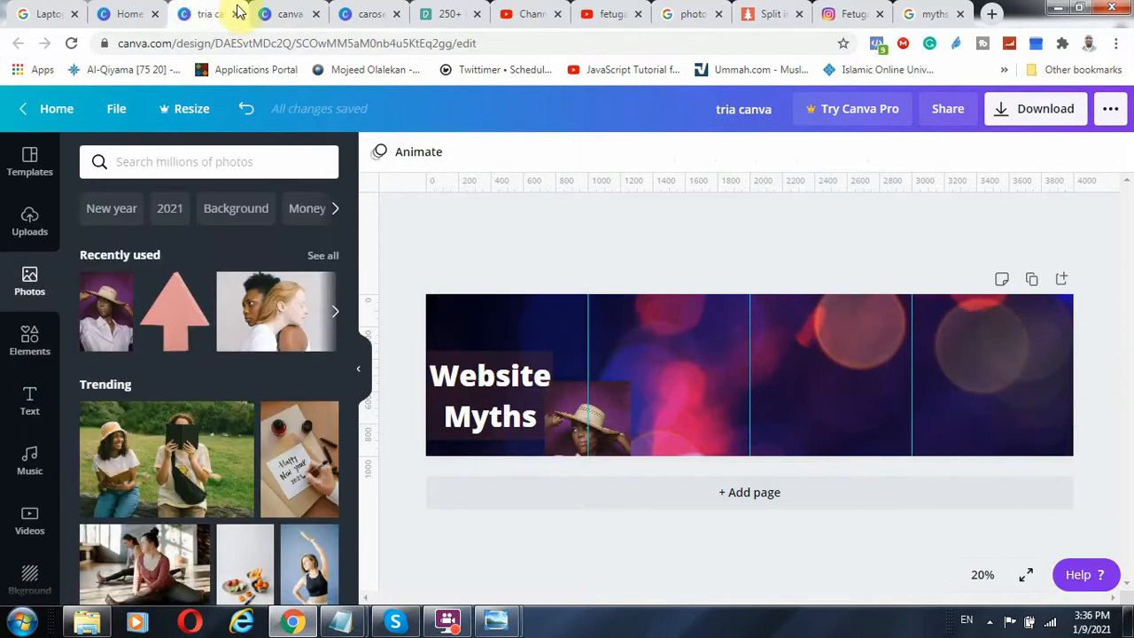
left_click(156, 162)
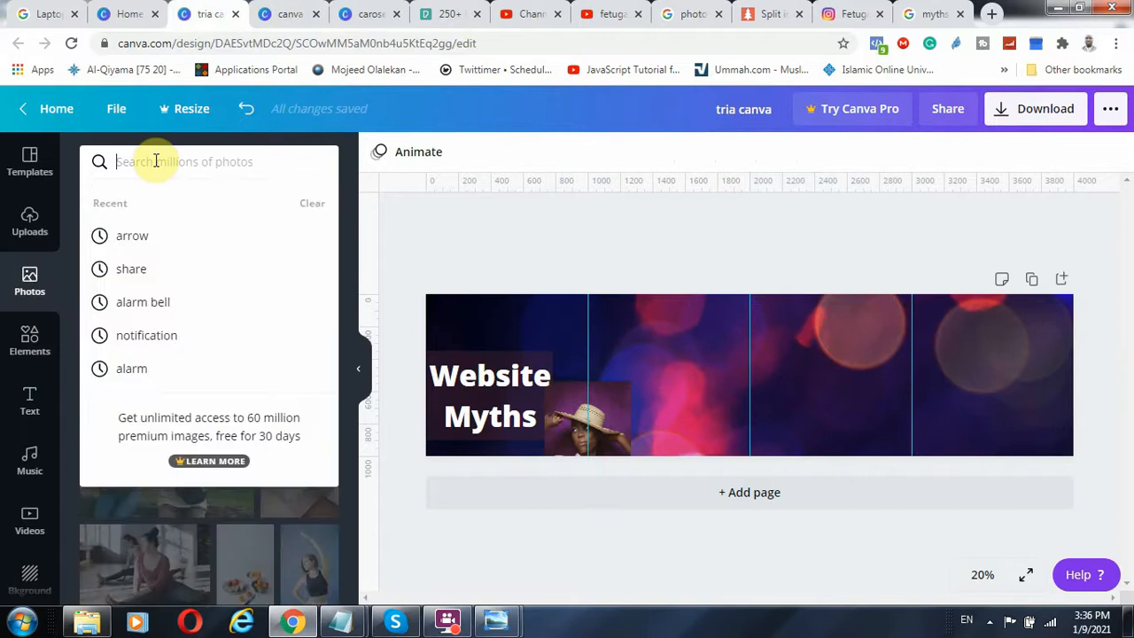
type("webs")
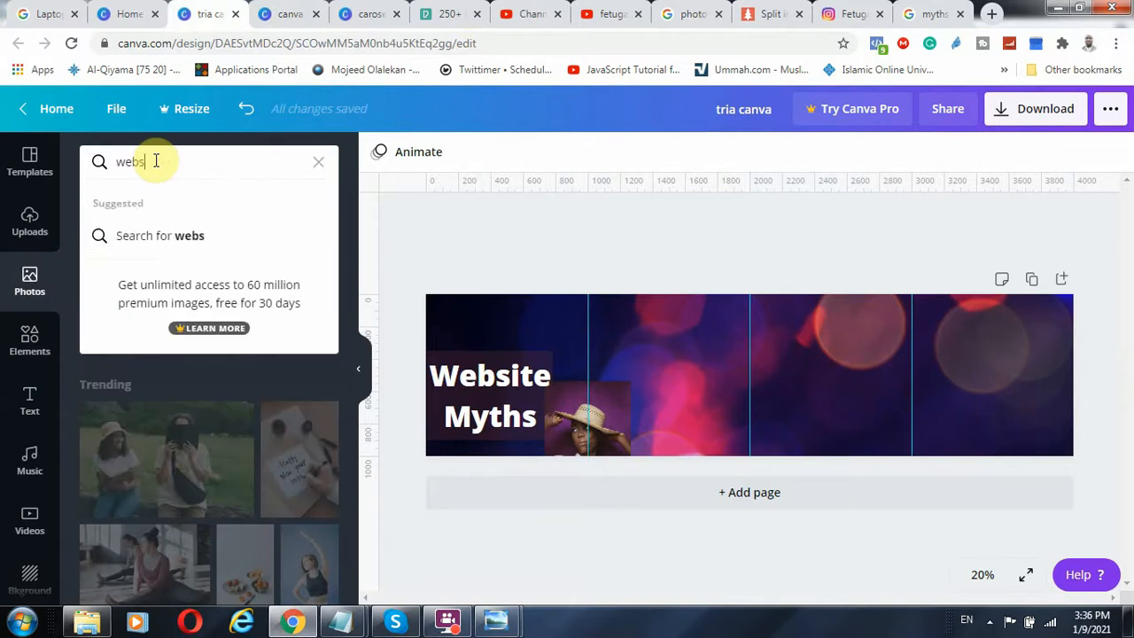
type("ite")
key("Return")
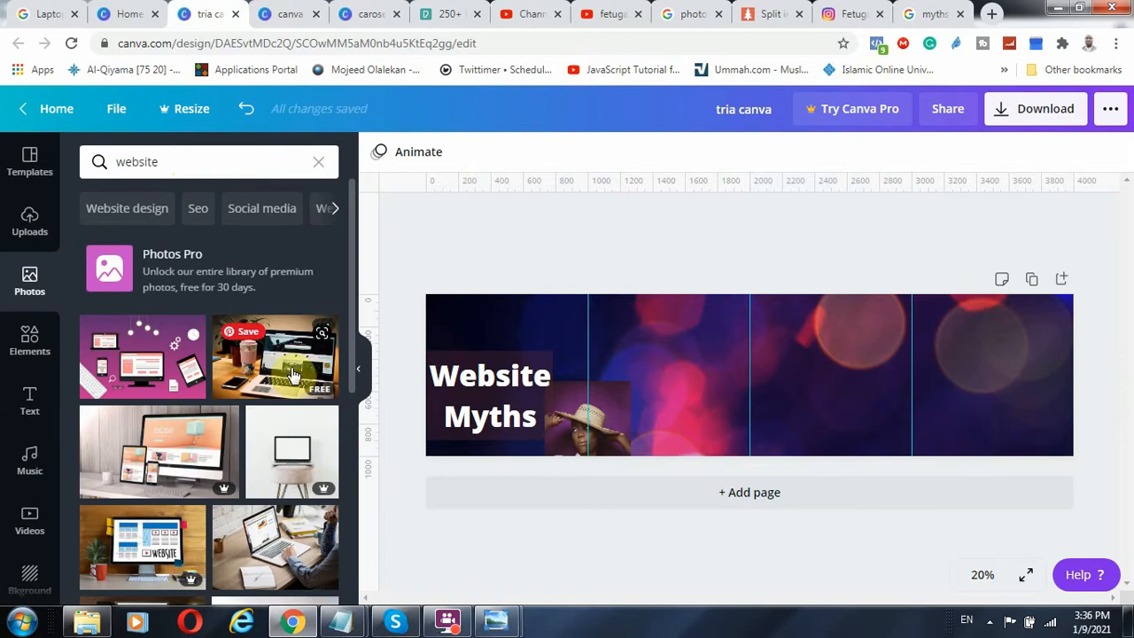
left_click(291, 363)
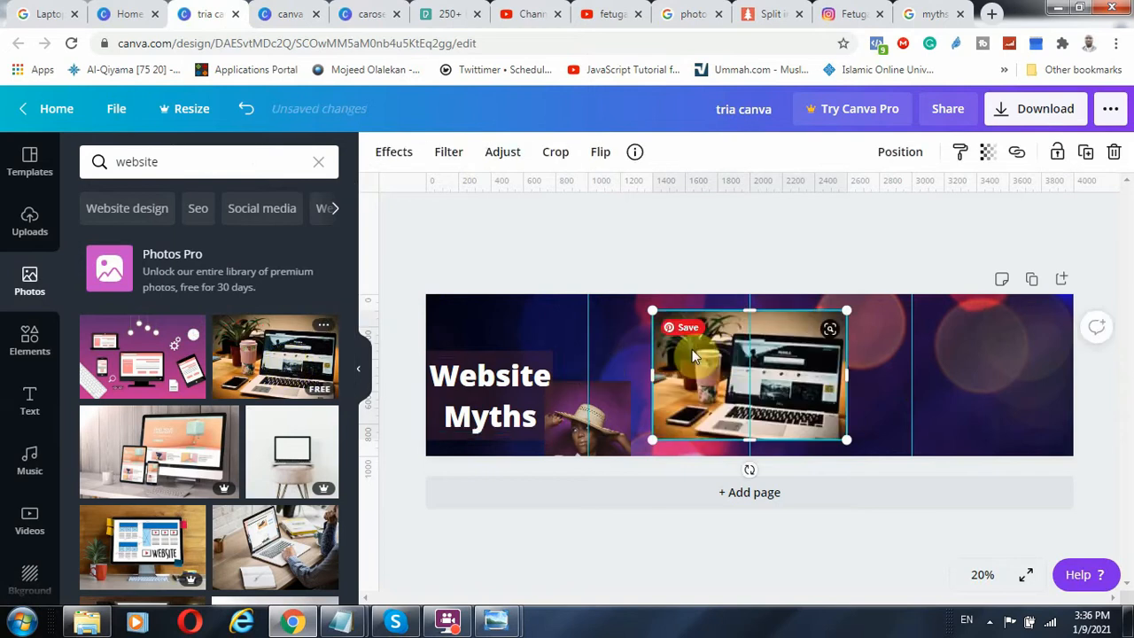
Fit the laptop photo across the upper part of the first quarter and send it backward behind the Website Myths heading and woman photo
left_click_drag(711, 356, 461, 348)
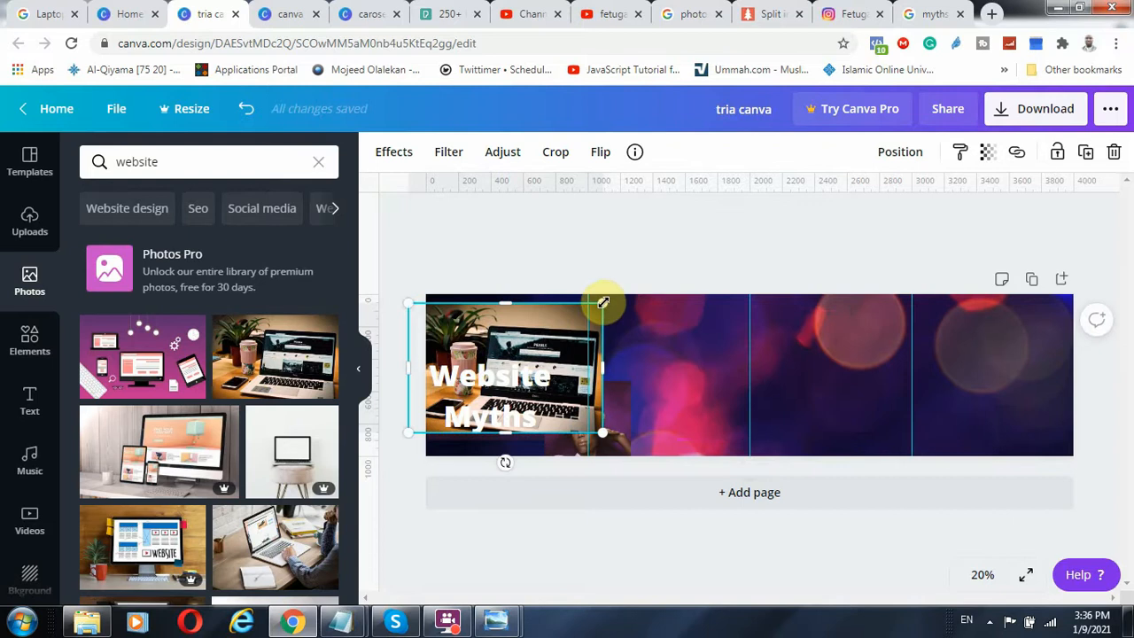
left_click_drag(603, 305, 550, 312)
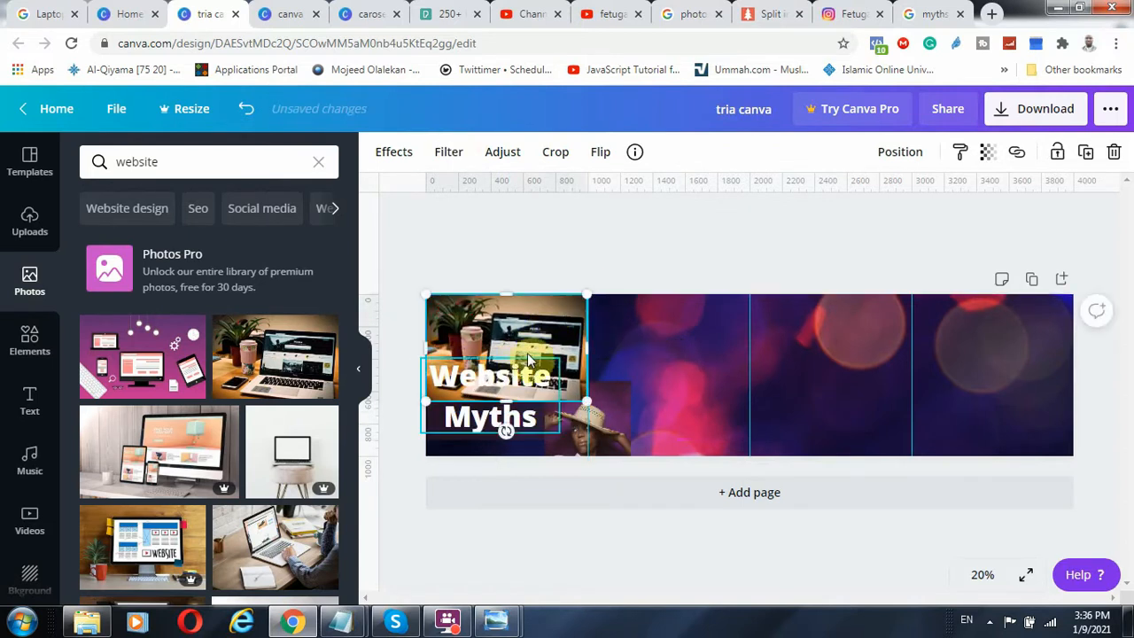
left_click(900, 152)
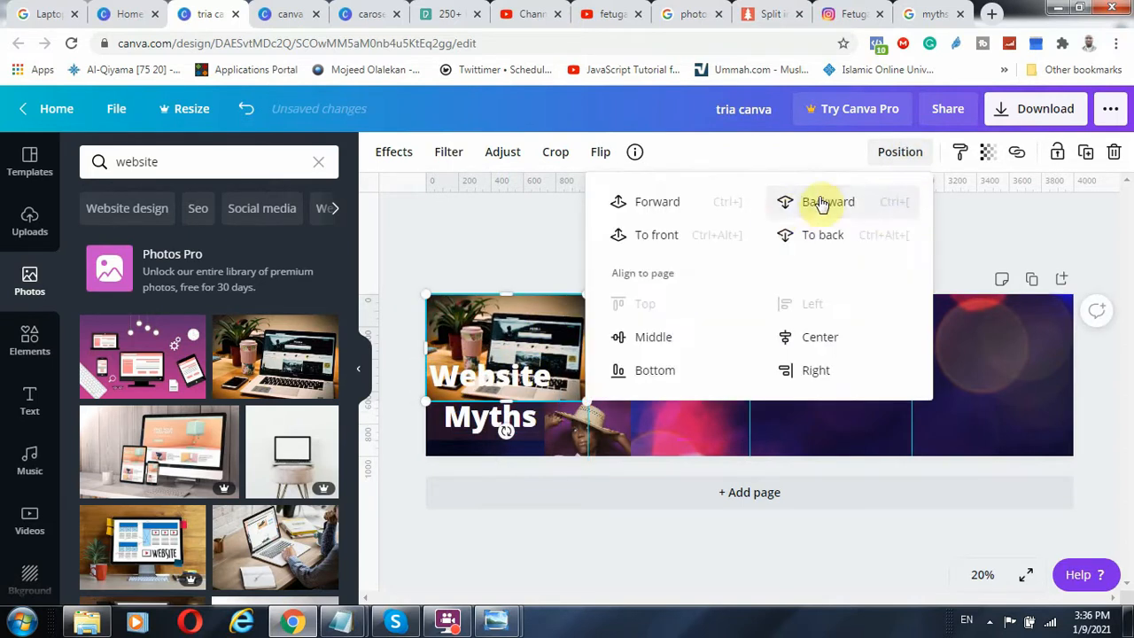
left_click(822, 203)
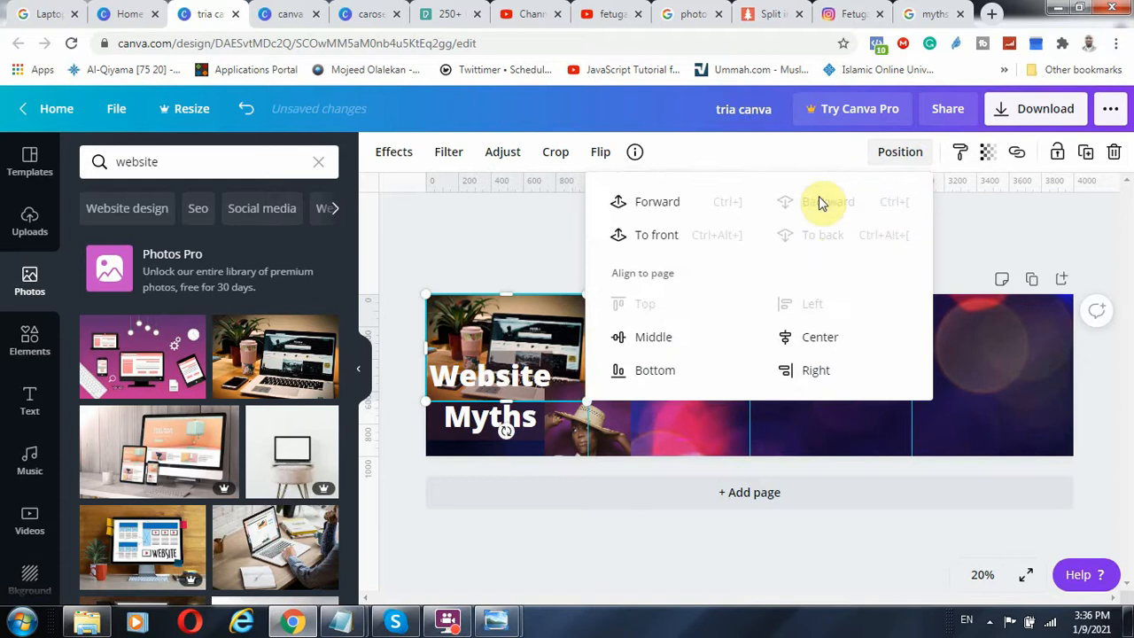
left_click(961, 231)
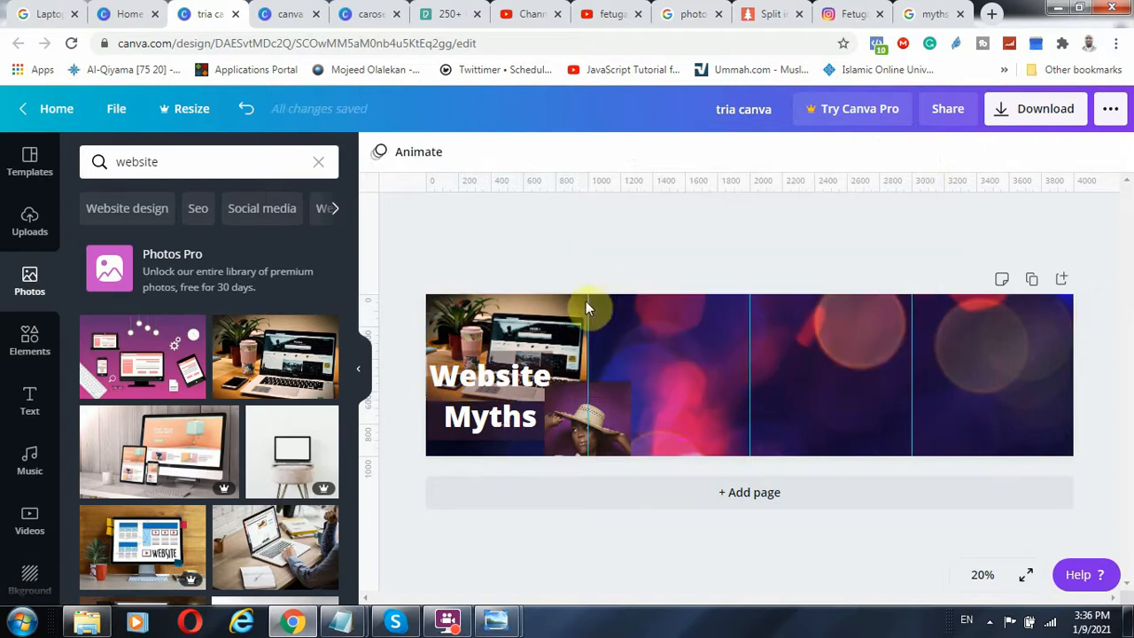
Set the laptop photo's transparency to 80
left_click(554, 318)
left_click(986, 151)
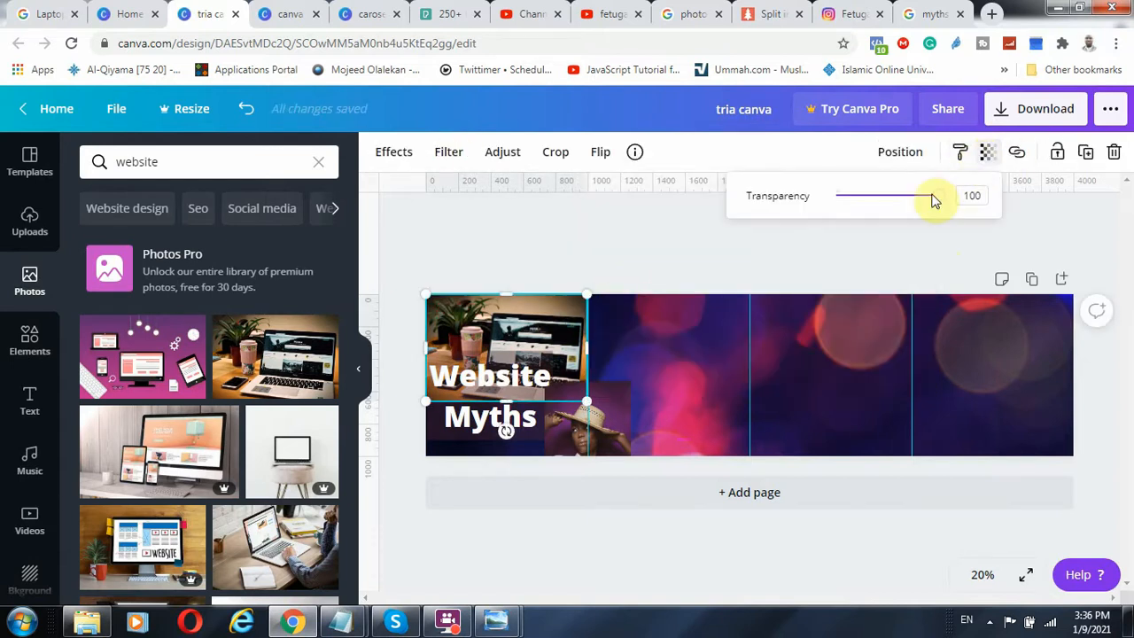
left_click_drag(936, 201, 921, 202)
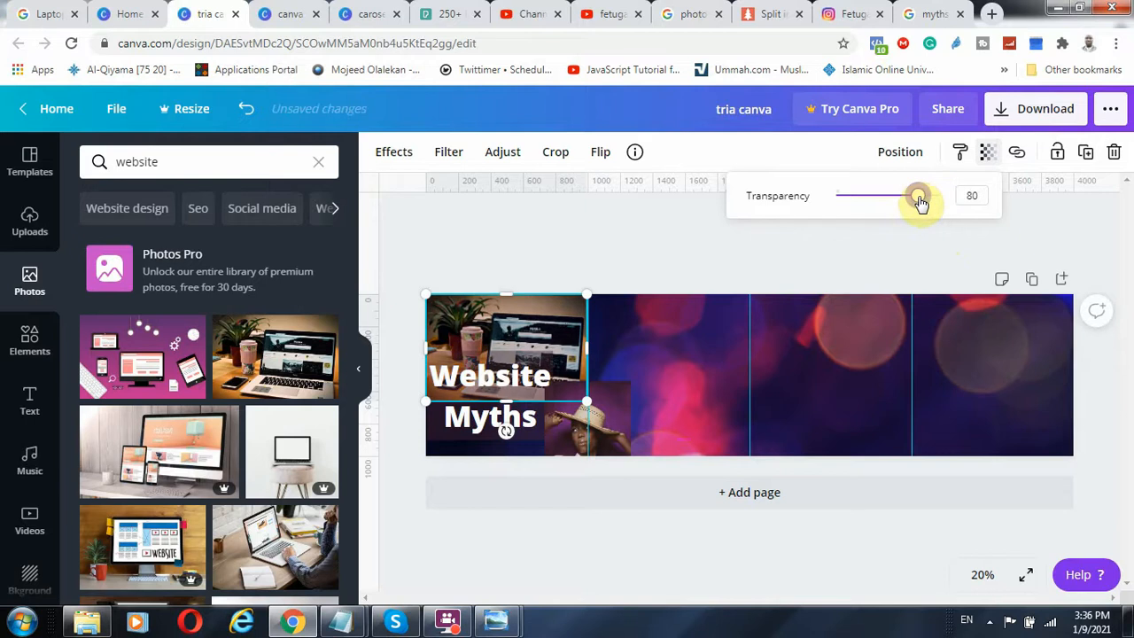
left_click(672, 246)
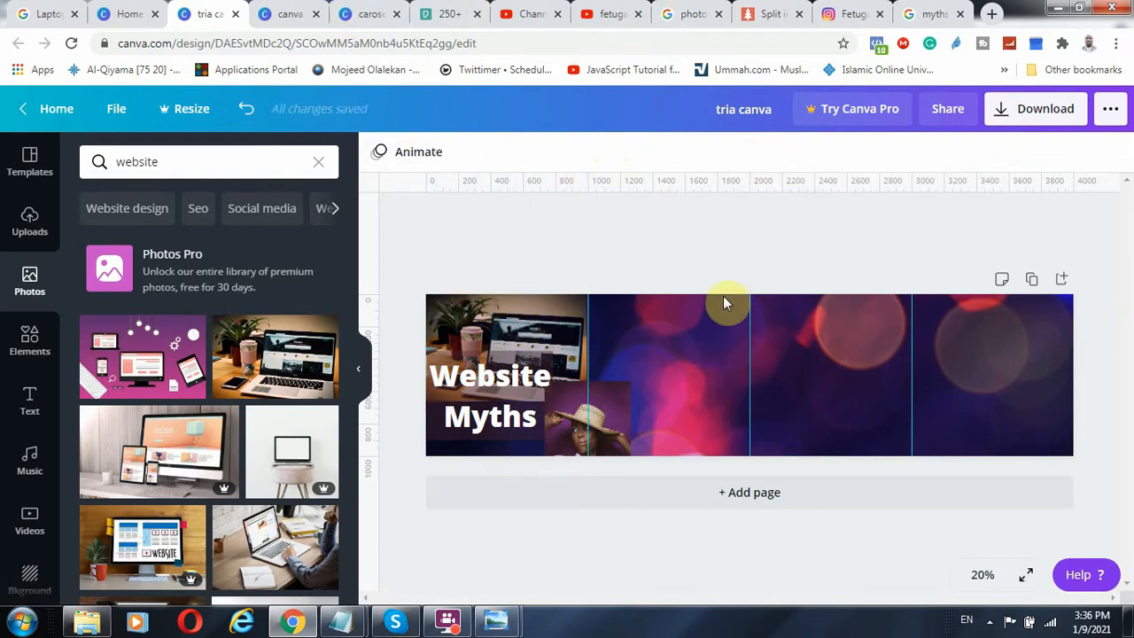
Copy the 'Myths "a widely held but false belief or idea"' text from canva record into tria canva's second quarter and show the text options
left_click(270, 13)
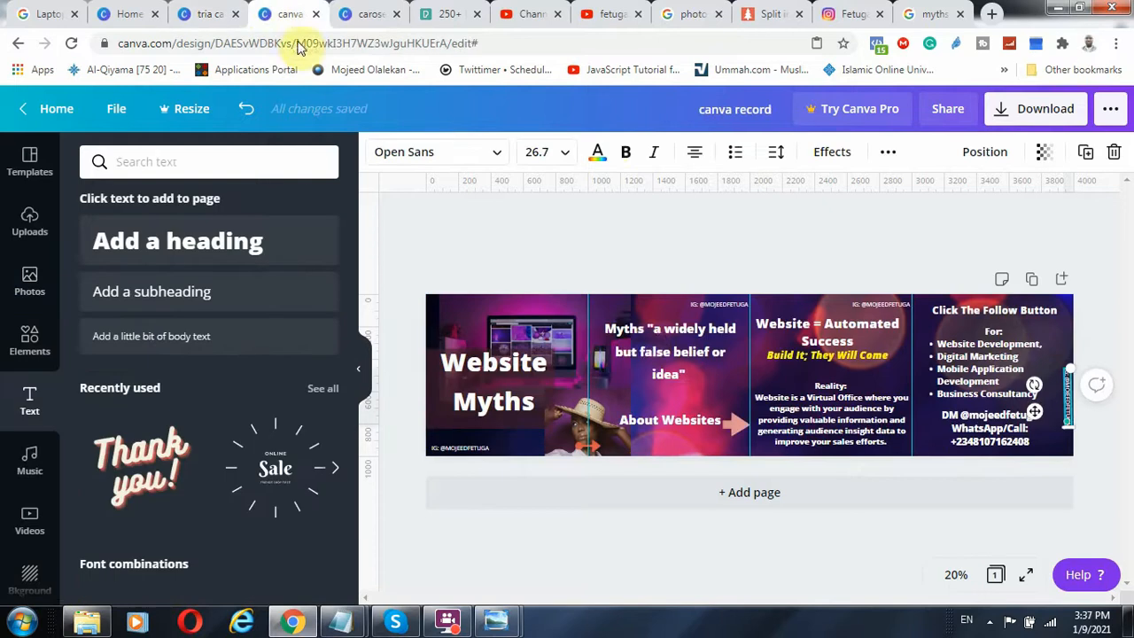
left_click(641, 347)
right_click(641, 347)
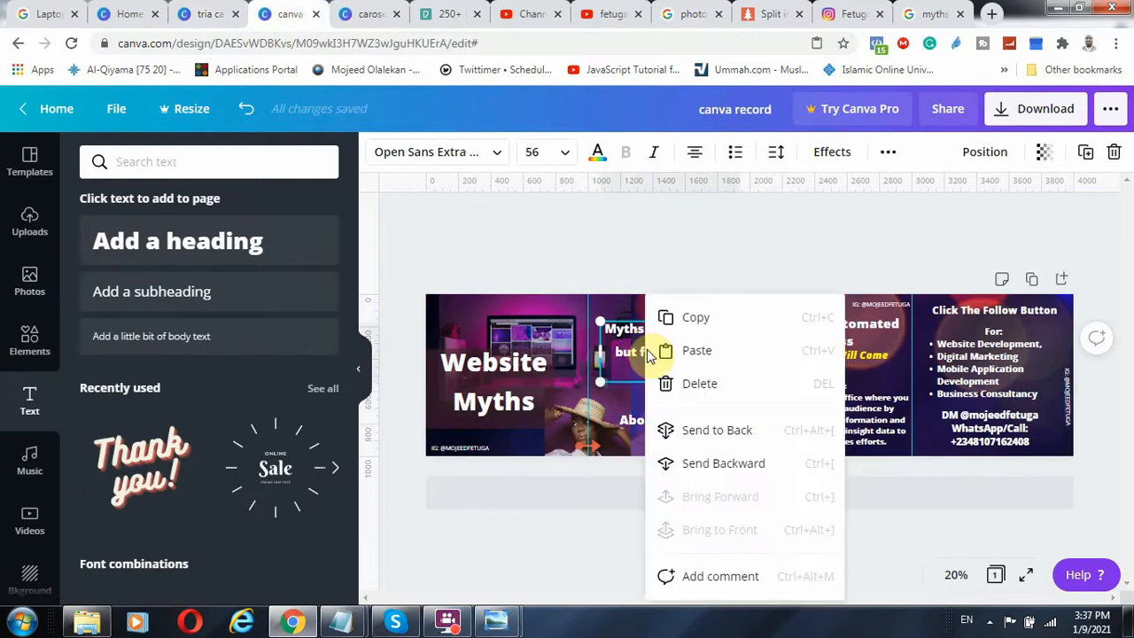
left_click(694, 320)
left_click(202, 14)
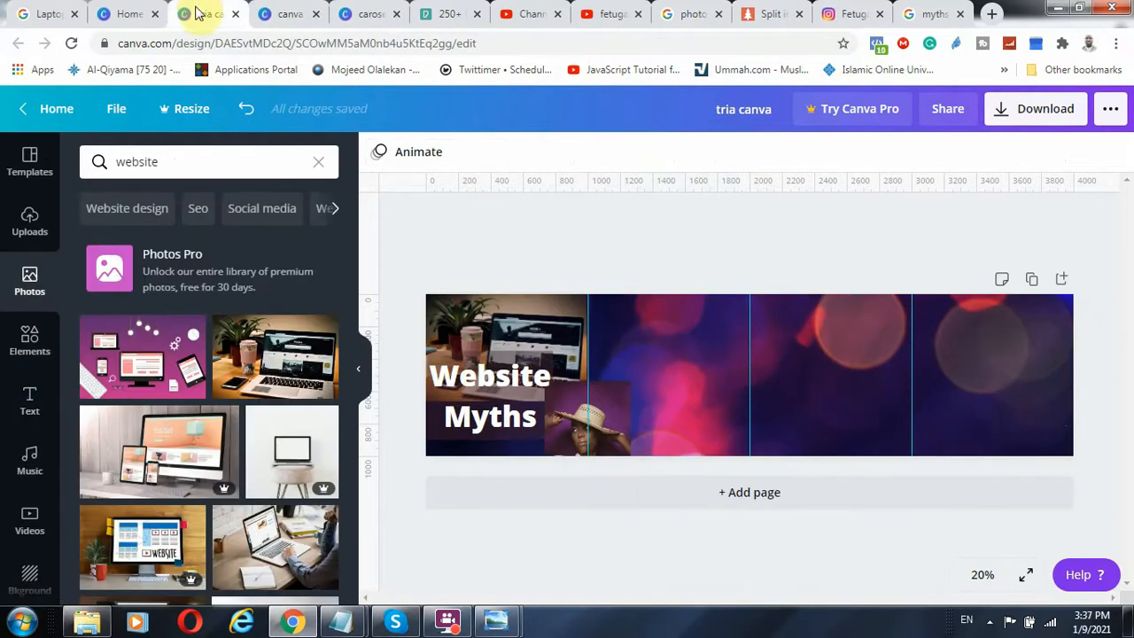
right_click(646, 338)
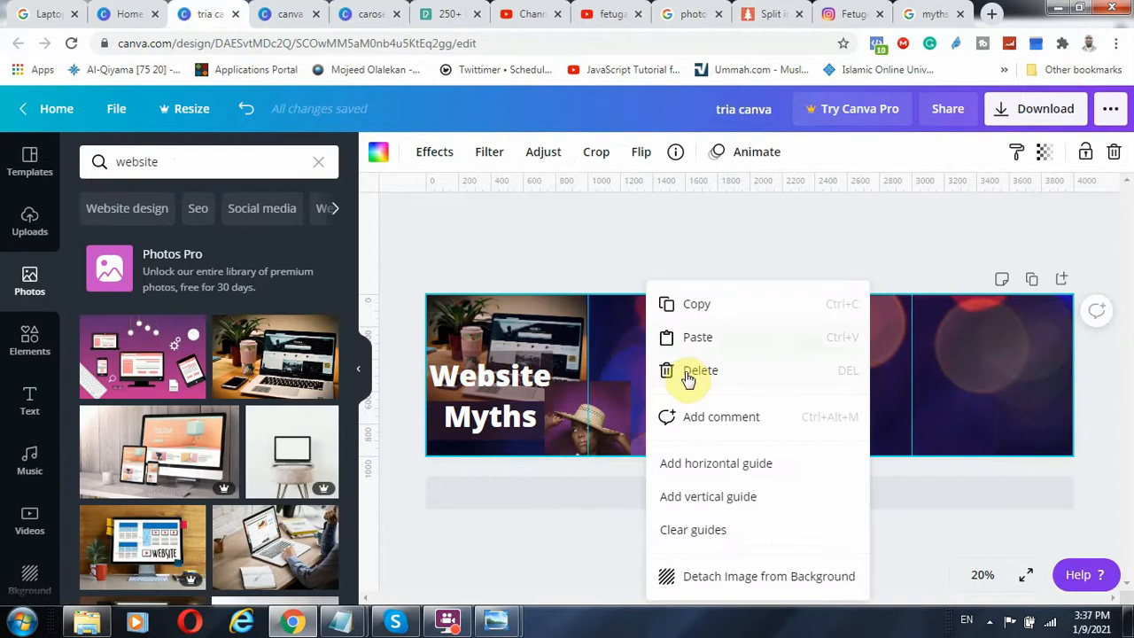
left_click(709, 337)
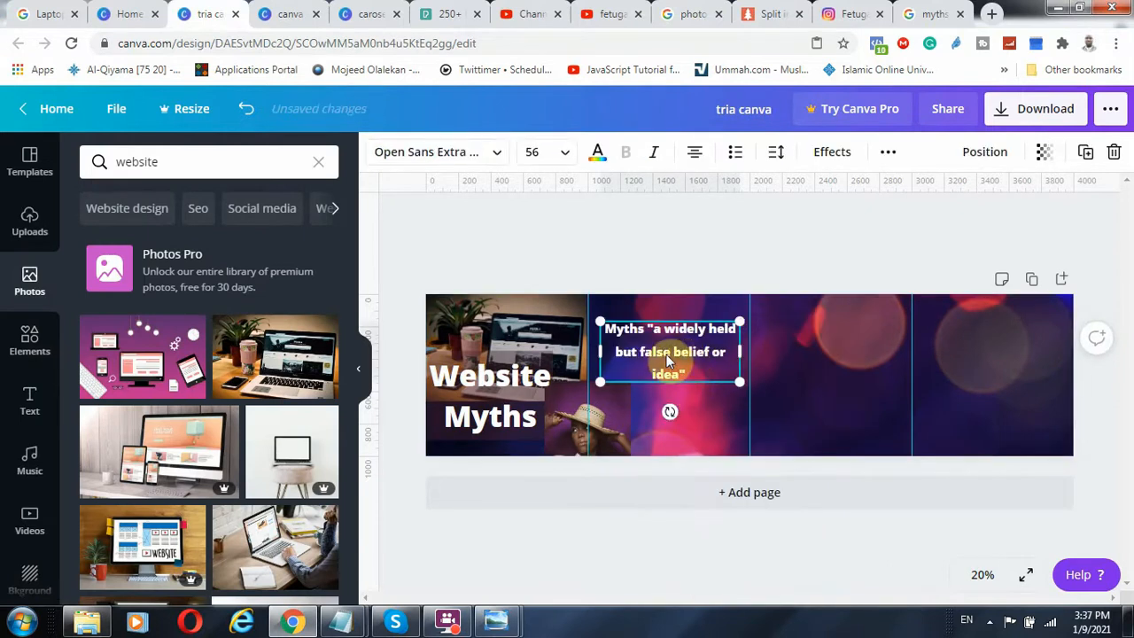
left_click(30, 402)
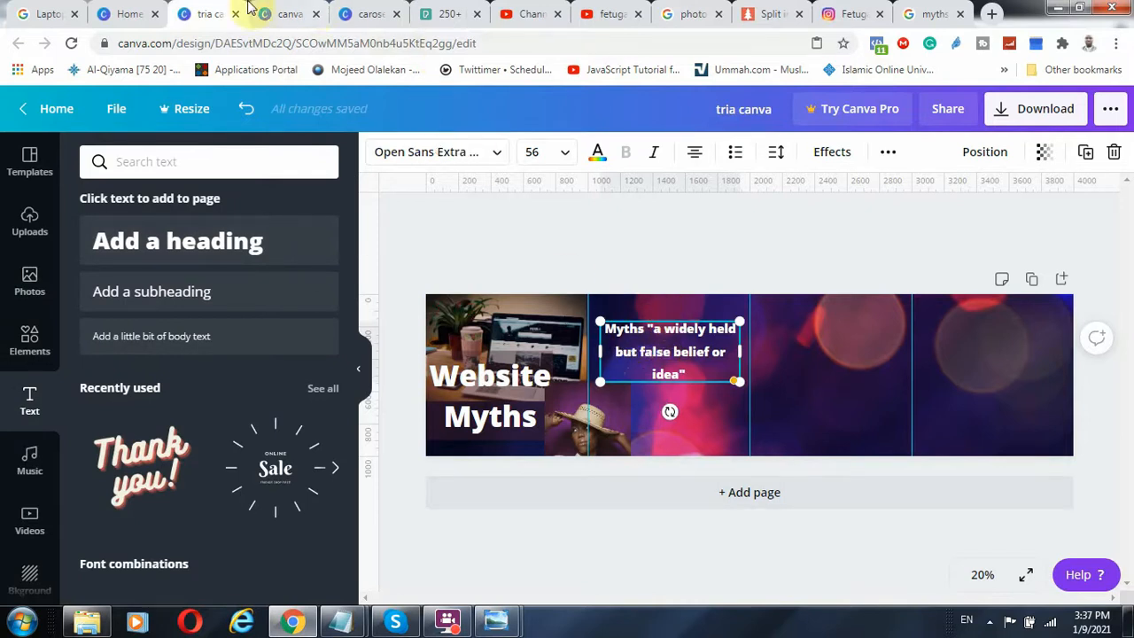
Switch to the finished canva record design, review the available download file types and download it as a PNG
left_click(287, 18)
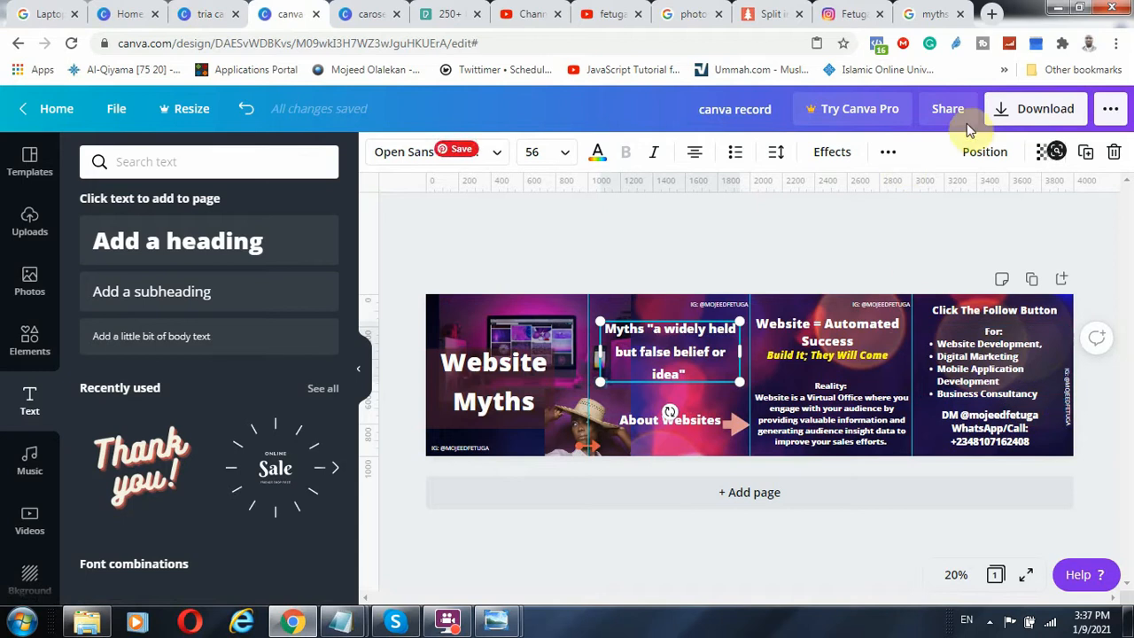
left_click(1045, 110)
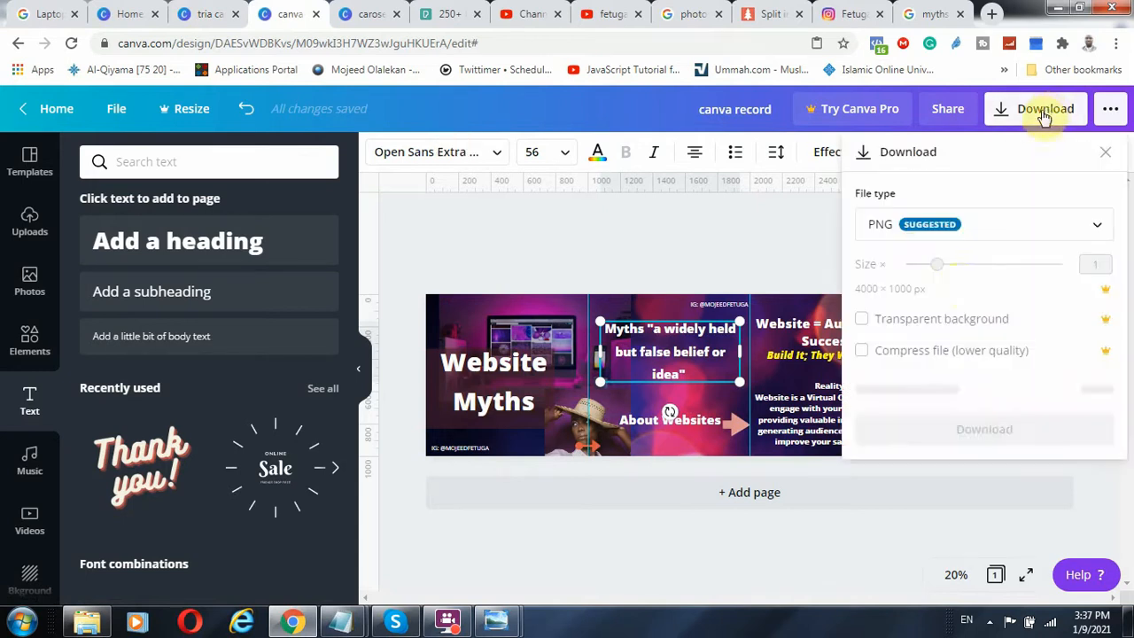
left_click(913, 233)
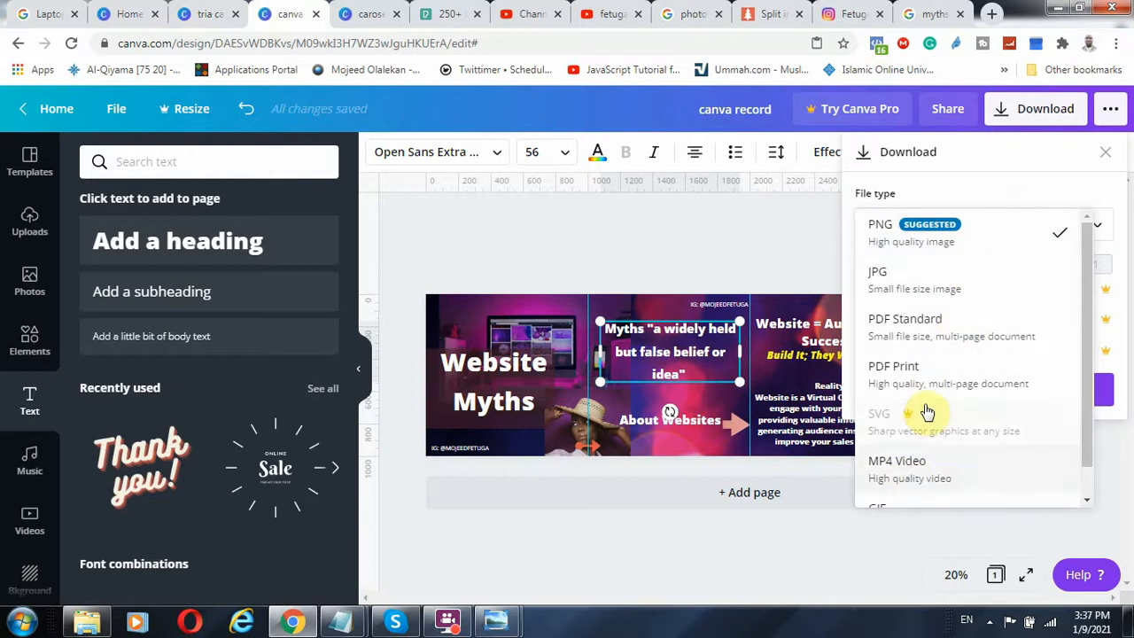
scroll(916, 425, "down", 1)
left_click(808, 253)
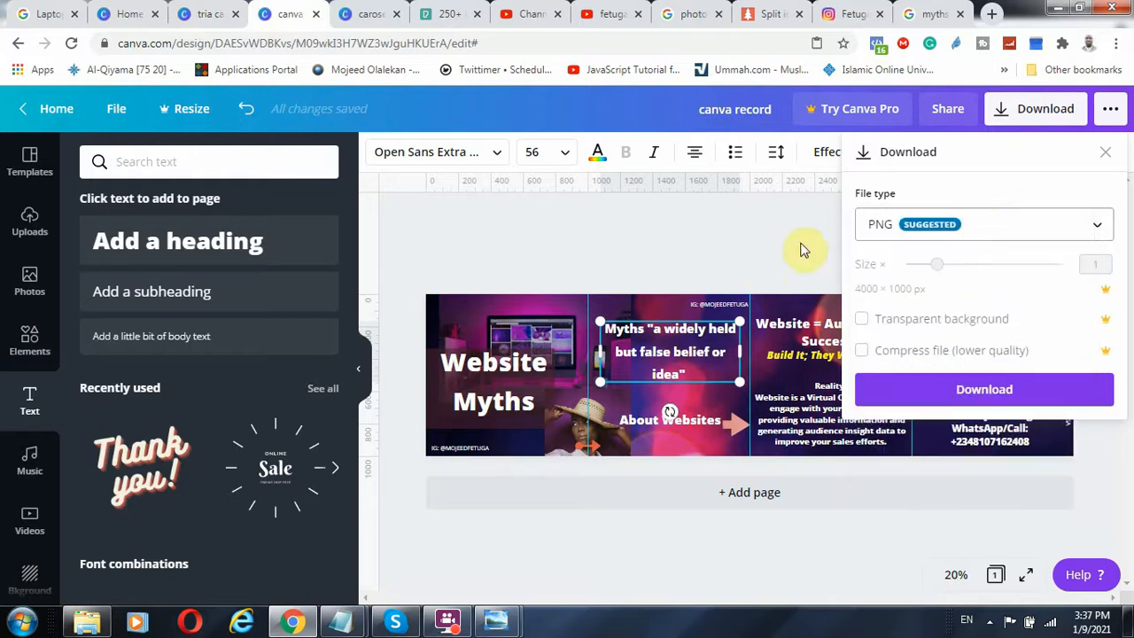
left_click(967, 397)
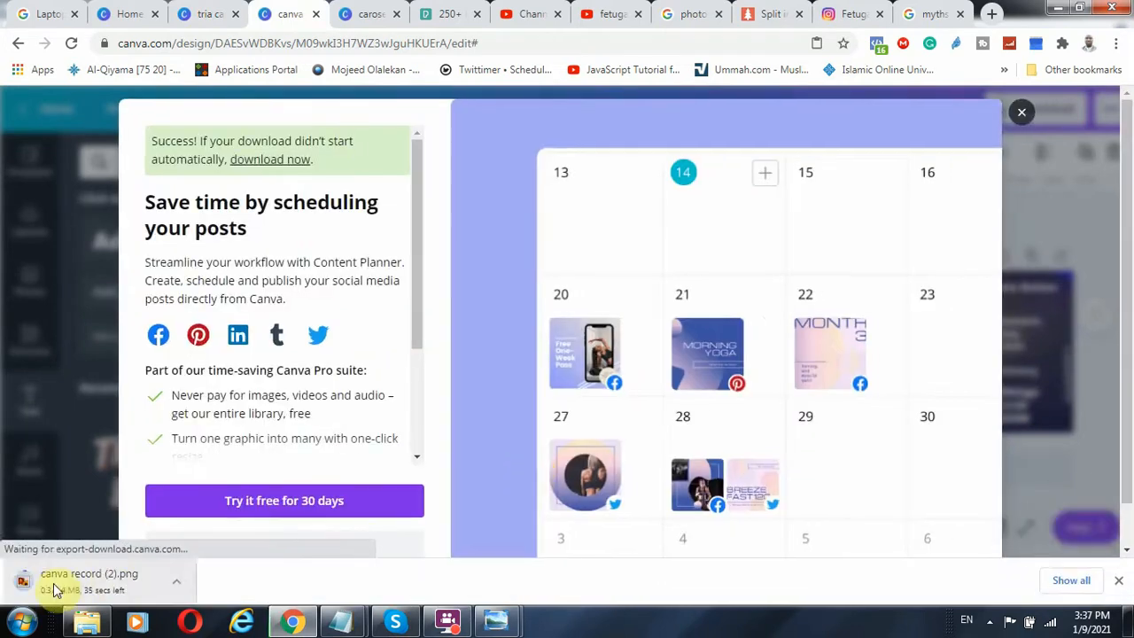
left_click(1020, 113)
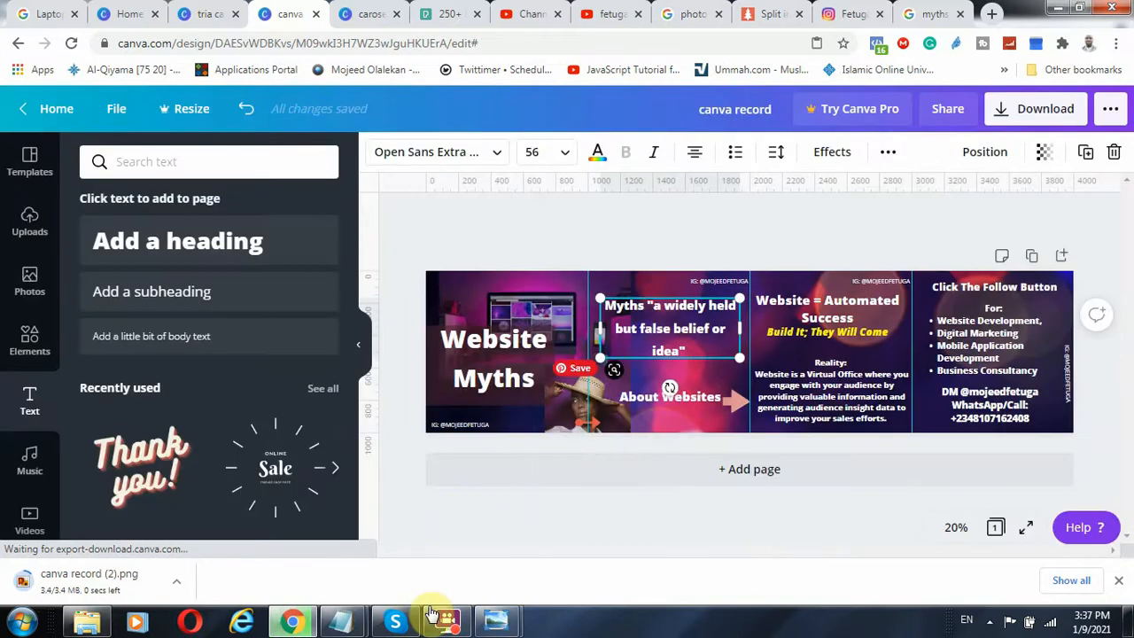
Open the downloaded canva record (2).png in the image viewer, inspect the full carousel strip and close it
mouse_move(496, 620)
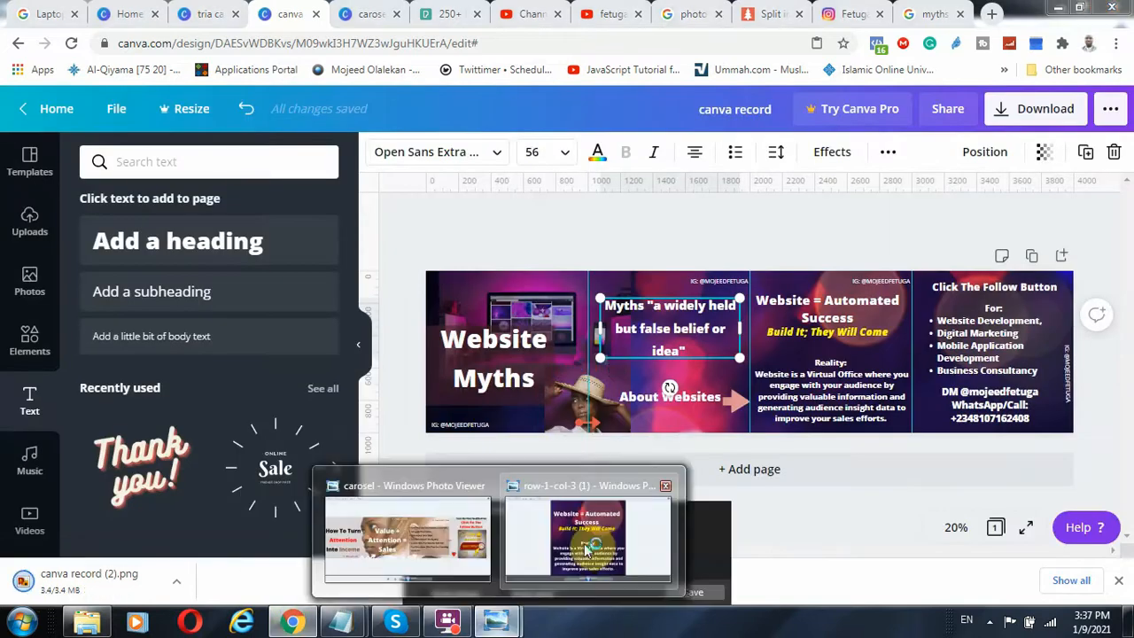
mouse_move(588, 542)
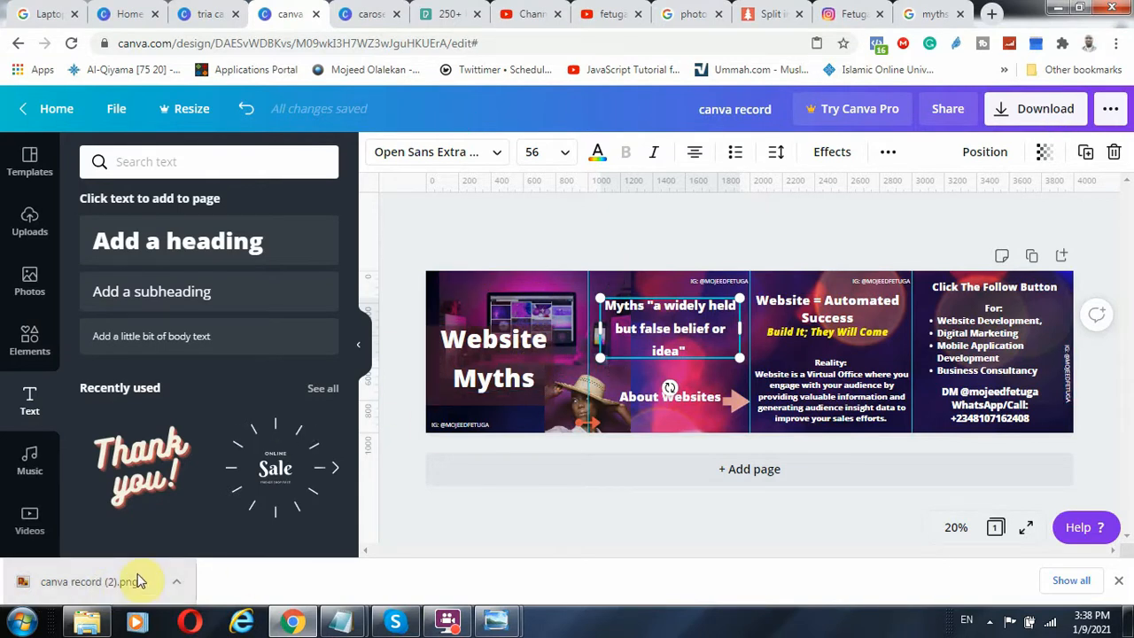
left_click(40, 588)
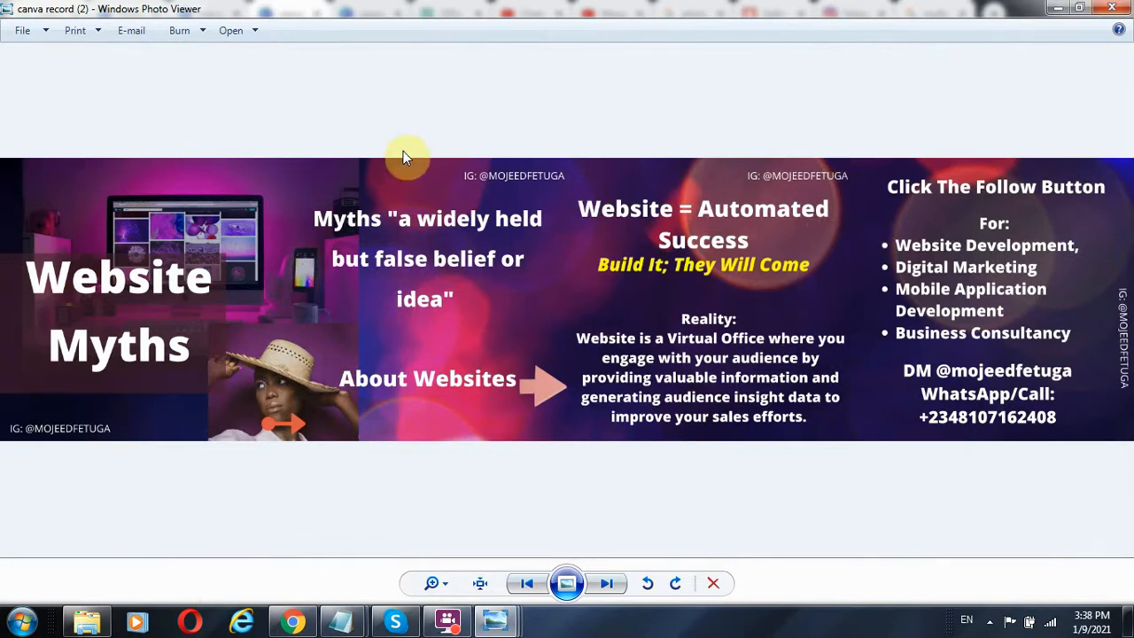
left_click(1114, 10)
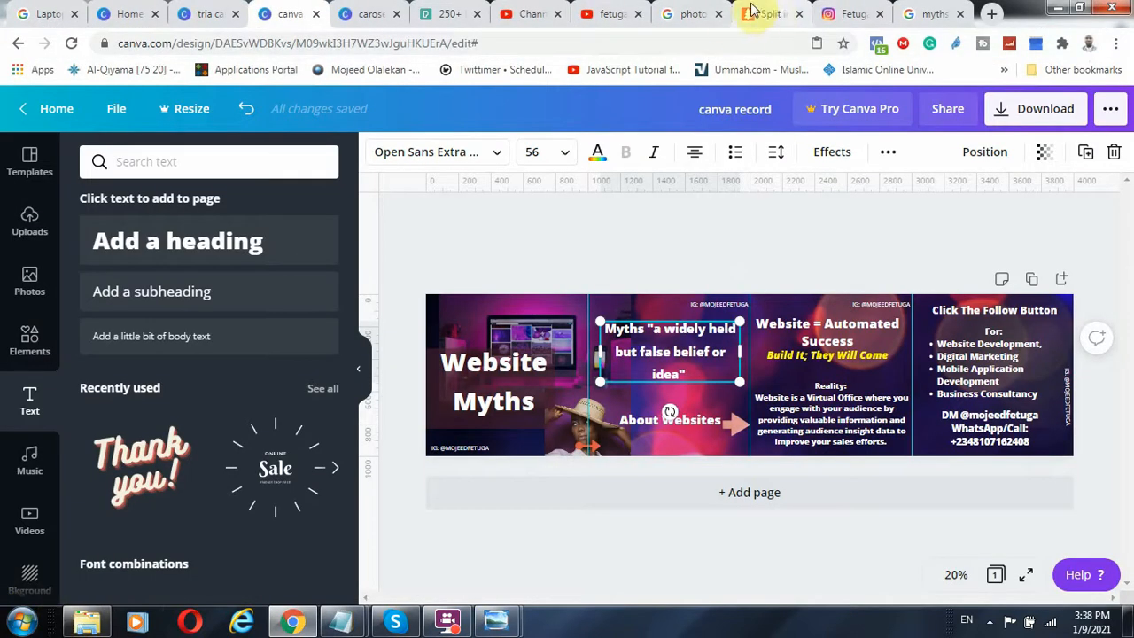
Switch to the PineTools Split Image page and examine its address, input image and horizontal splitting options
left_click(753, 13)
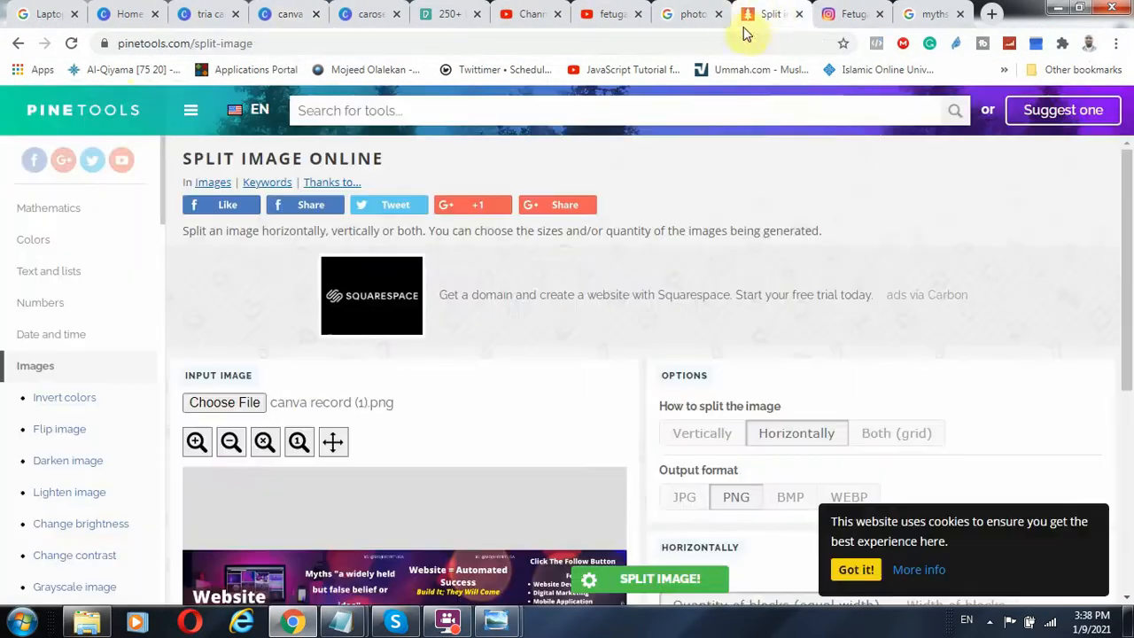
left_click(174, 42)
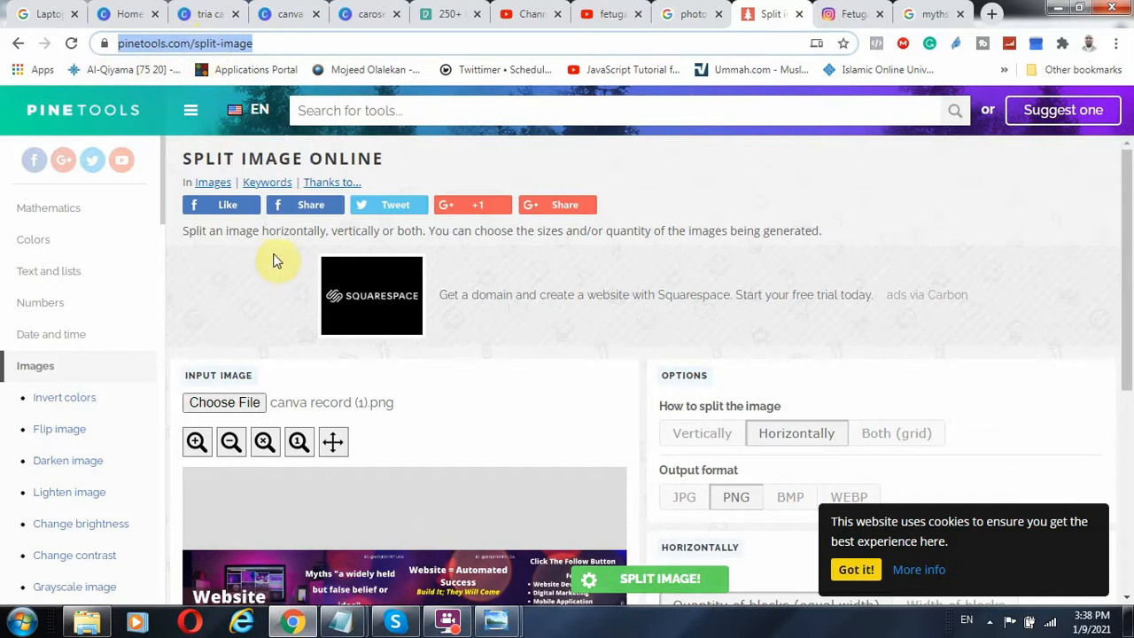
scroll(358, 345, "down", 5)
scroll(270, 454, "up", 2)
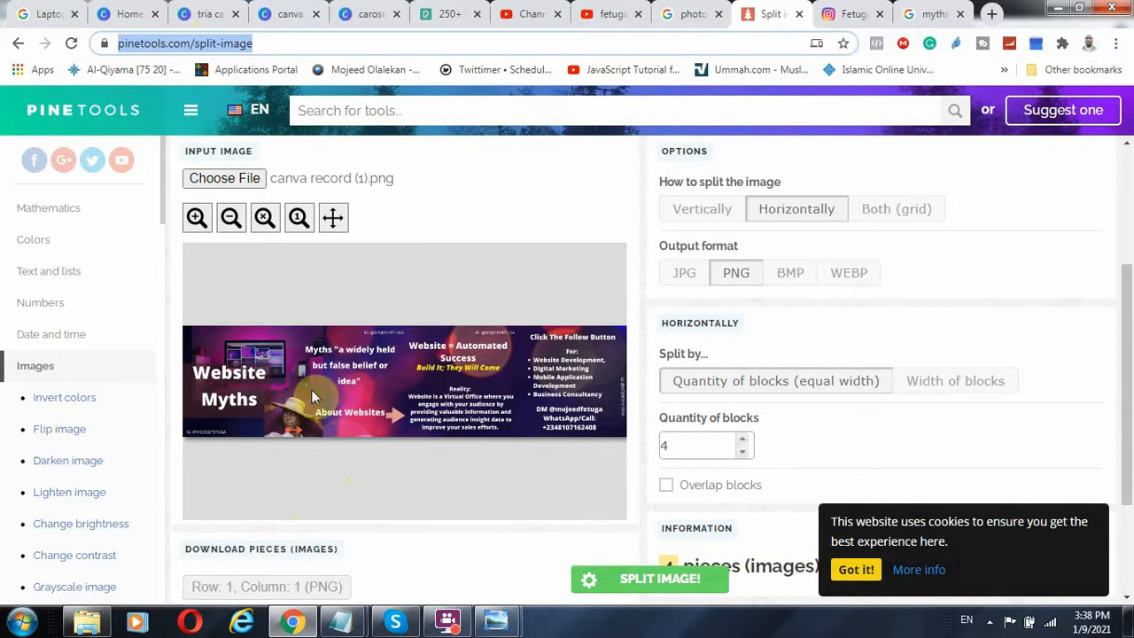
Split canva record (1).png horizontally into 4 equal-width PNG blocks and download the row 1, column 1 piece
scroll(250, 297, "up", 2)
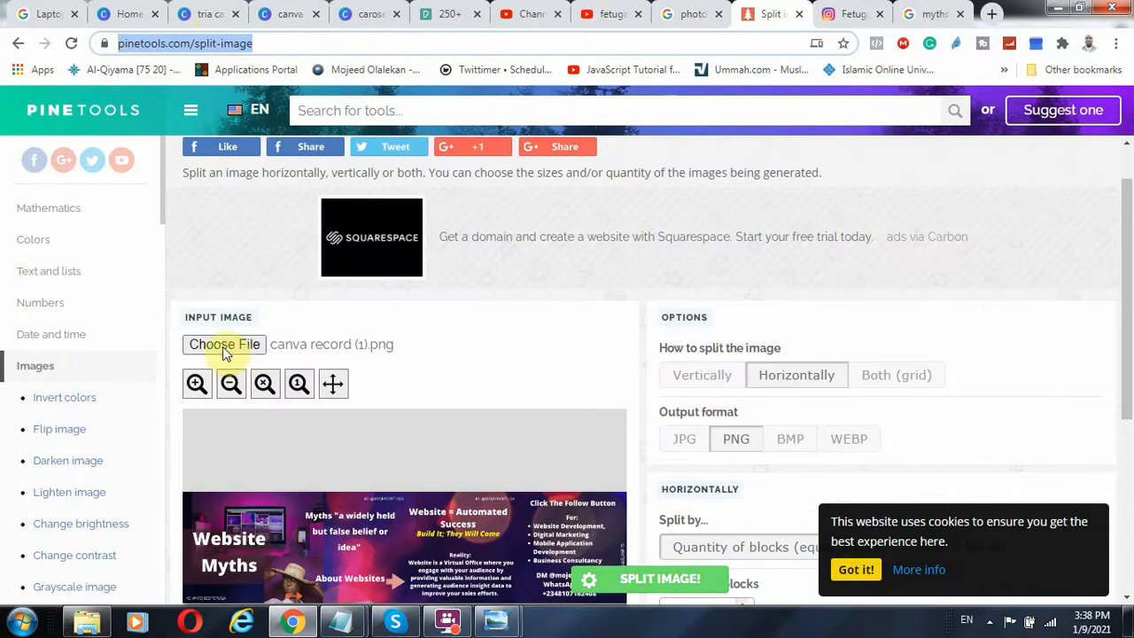
scroll(389, 398, "down", 2)
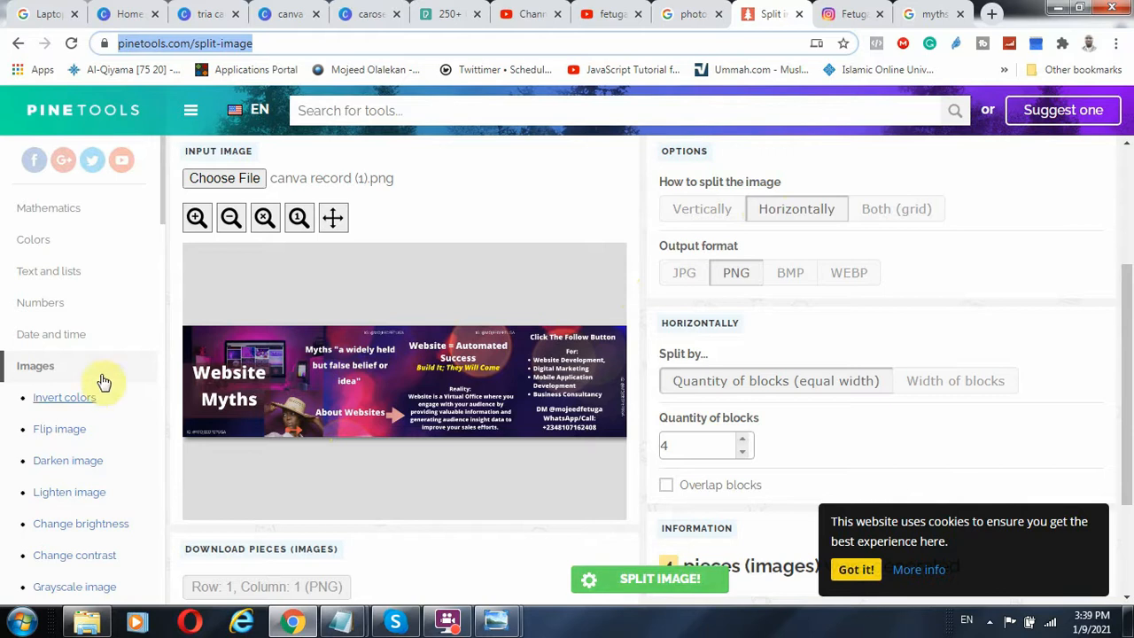
left_click(806, 214)
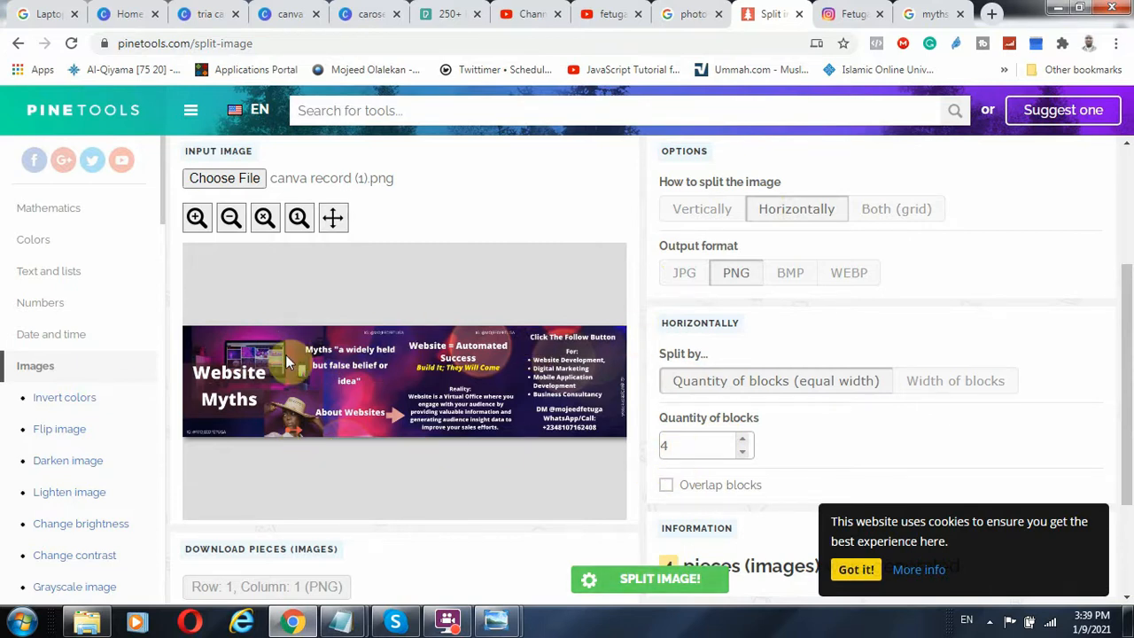
scroll(660, 407, "down", 2)
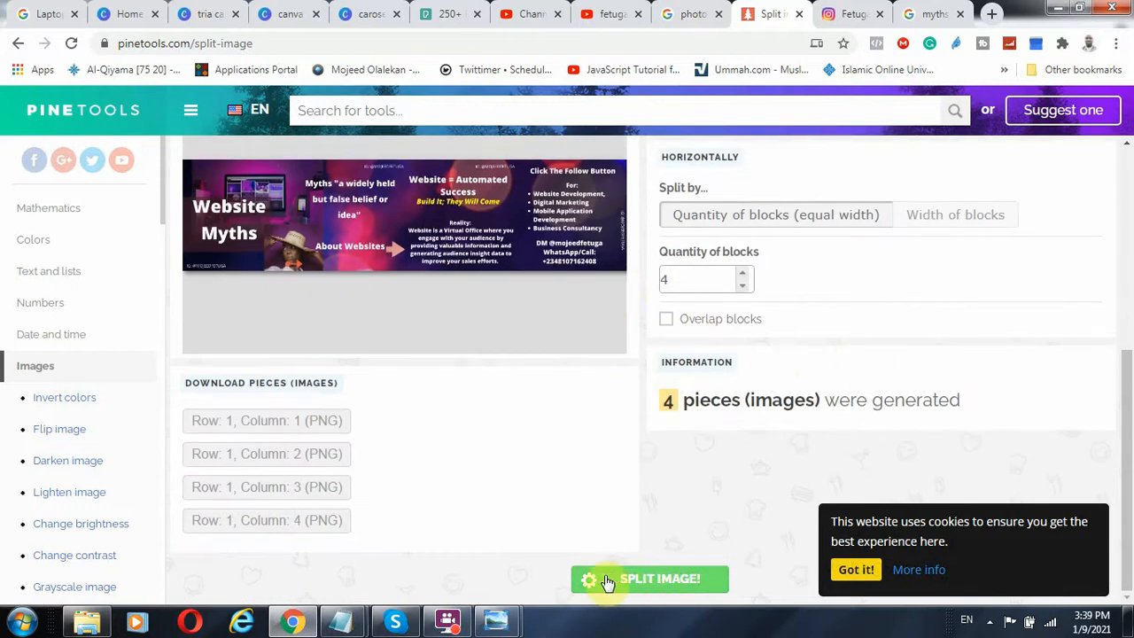
left_click(655, 580)
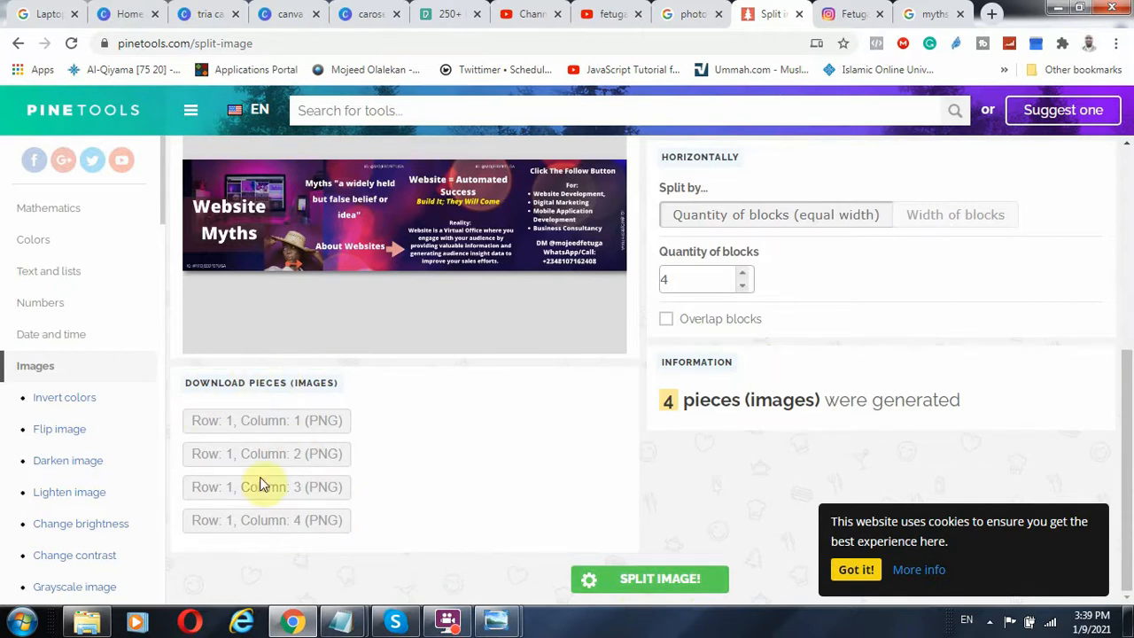
left_click(271, 425)
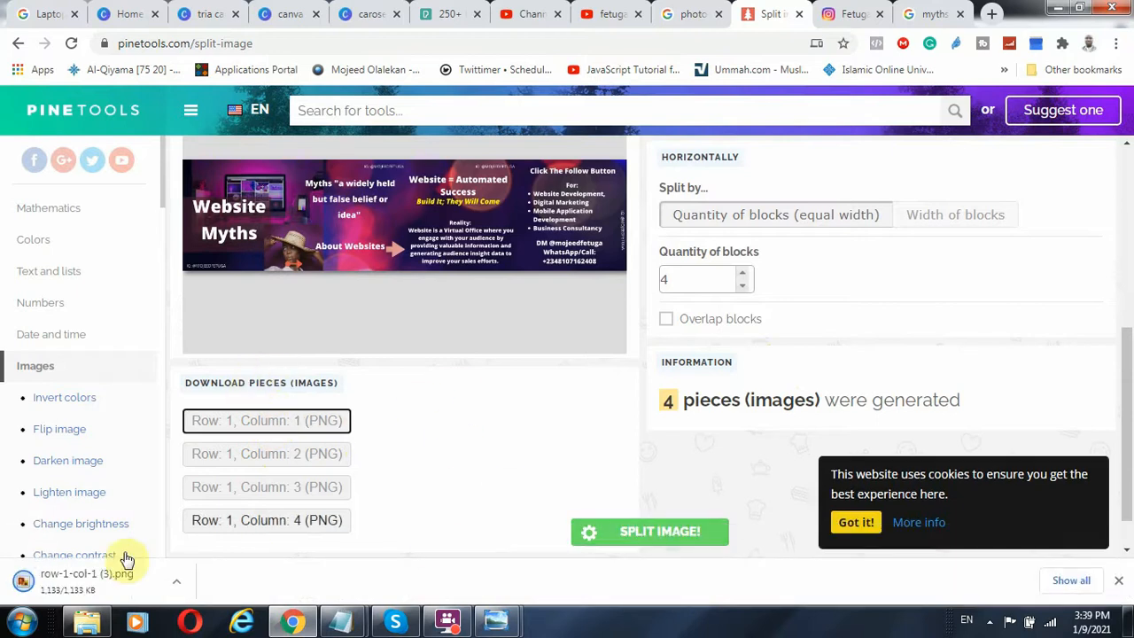